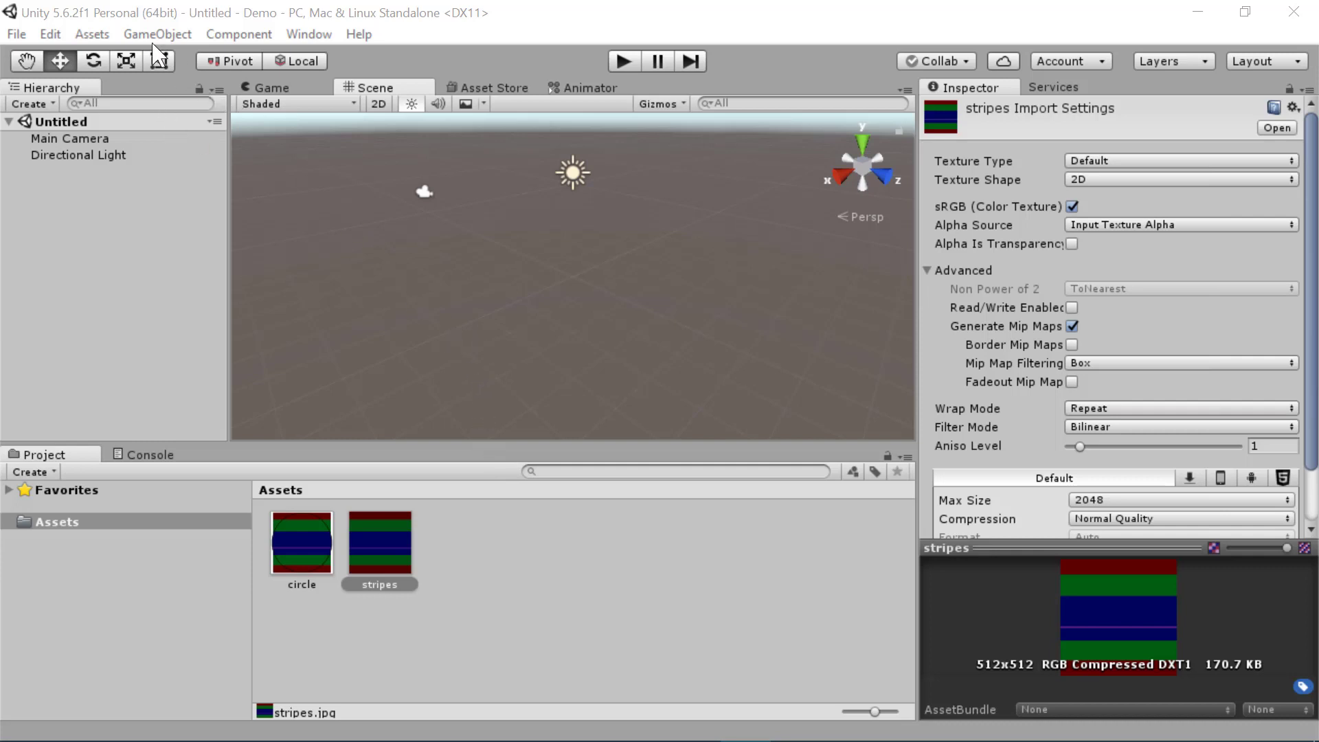
# - Create a 3D sphere in the scene
pyautogui.click(147, 36)
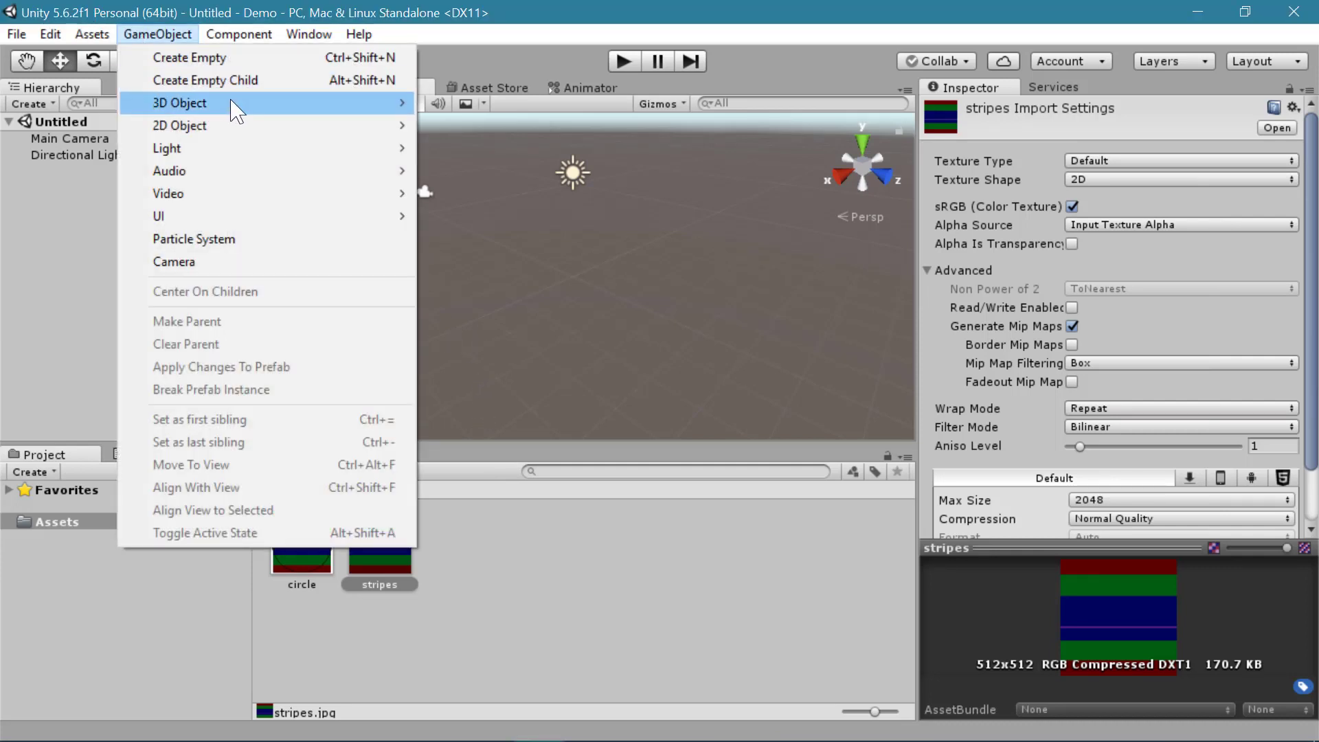
pyautogui.moveTo(271, 103)
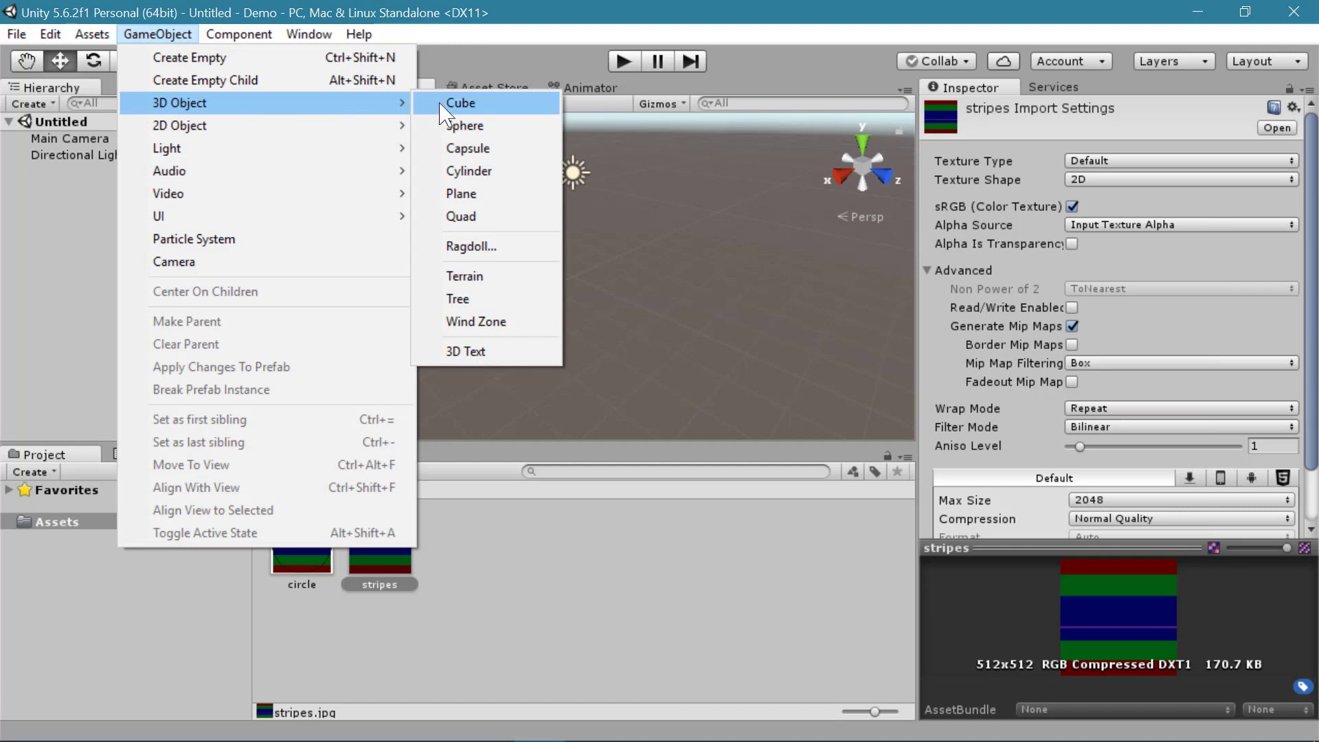
pyautogui.click(496, 130)
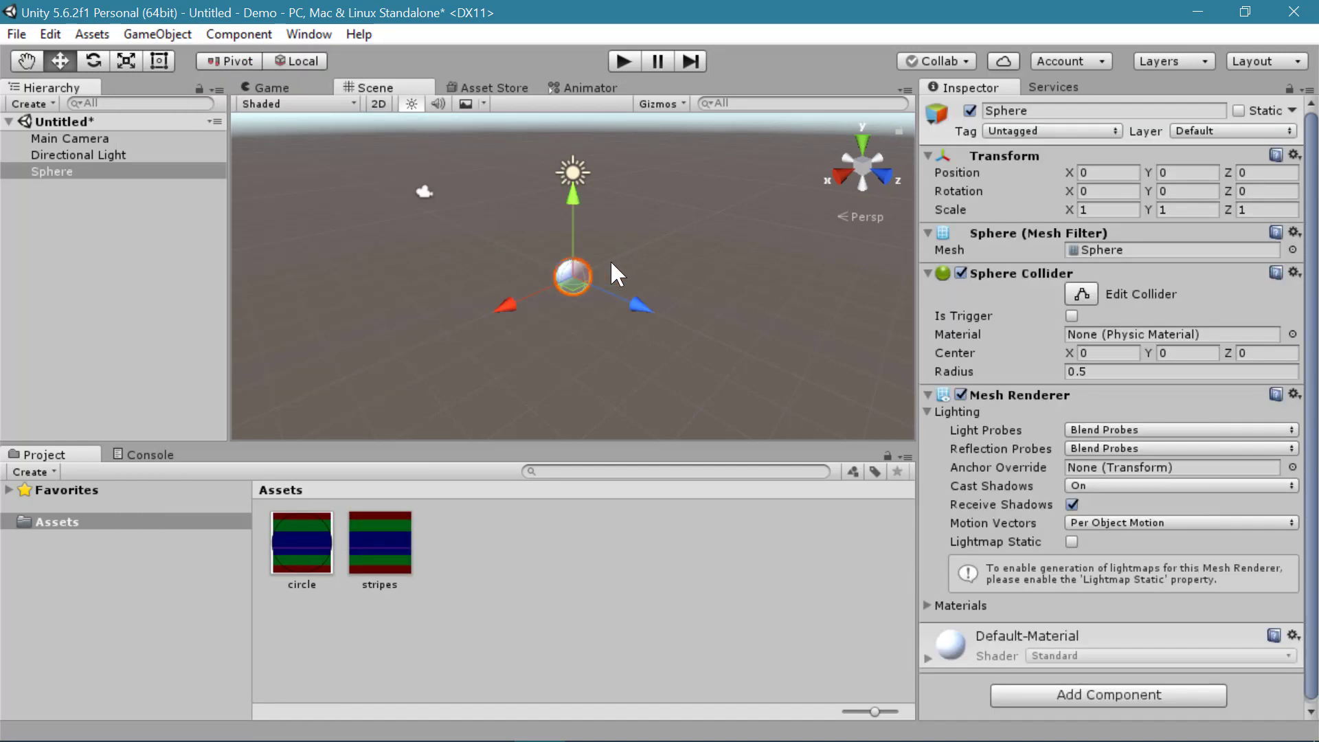
# - Apply the stripes texture to the sphere and inspect how it wraps around the surface
pyautogui.scroll(6, 605, 261)
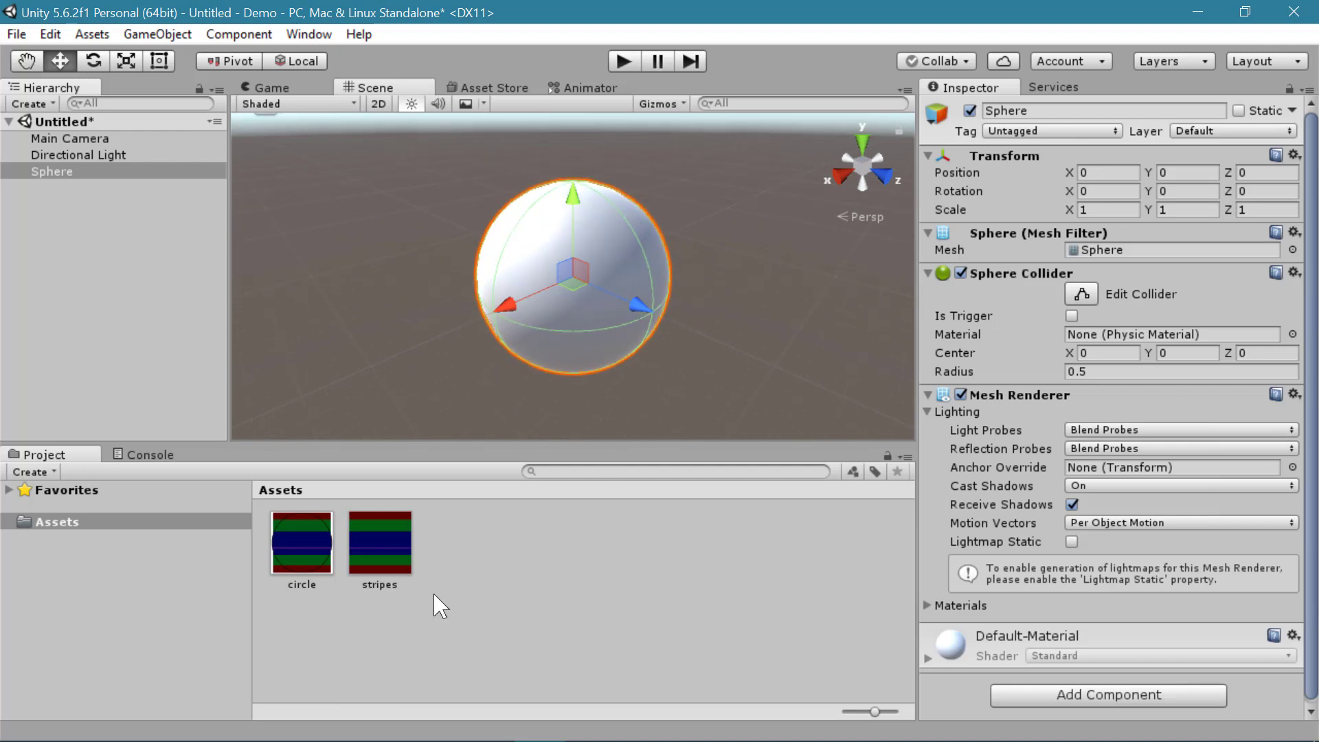
pyautogui.moveTo(377, 547); pyautogui.dragTo(573, 296)
pyautogui.moveTo(382, 196); pyautogui.dragTo(577, 289)
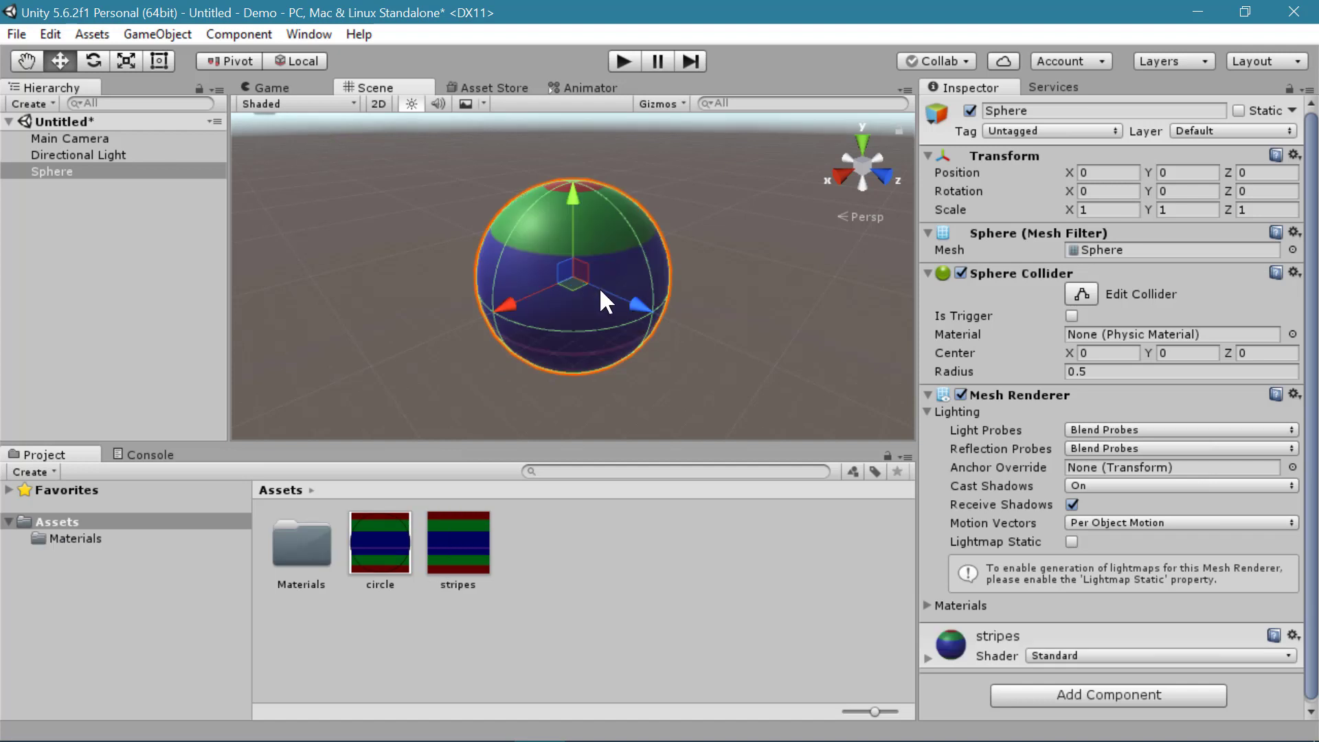
pyautogui.keyDown('alt'); pyautogui.moveTo(378, 309); pyautogui.dragTo(1016, 237); pyautogui.keyUp('alt')
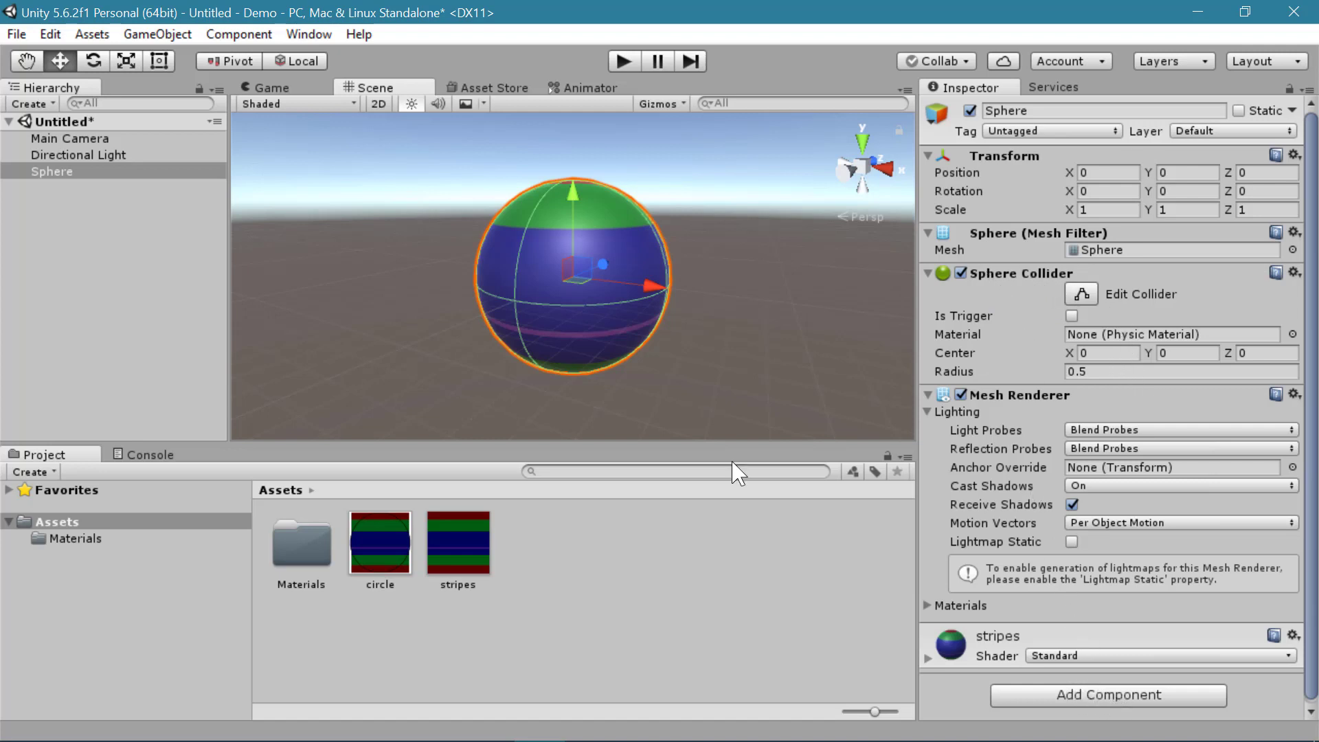
# - Try a Mesh Collider with Convex enabled on the sphere, and remove that component again
pyautogui.click(1099, 696)
pyautogui.write('collid')
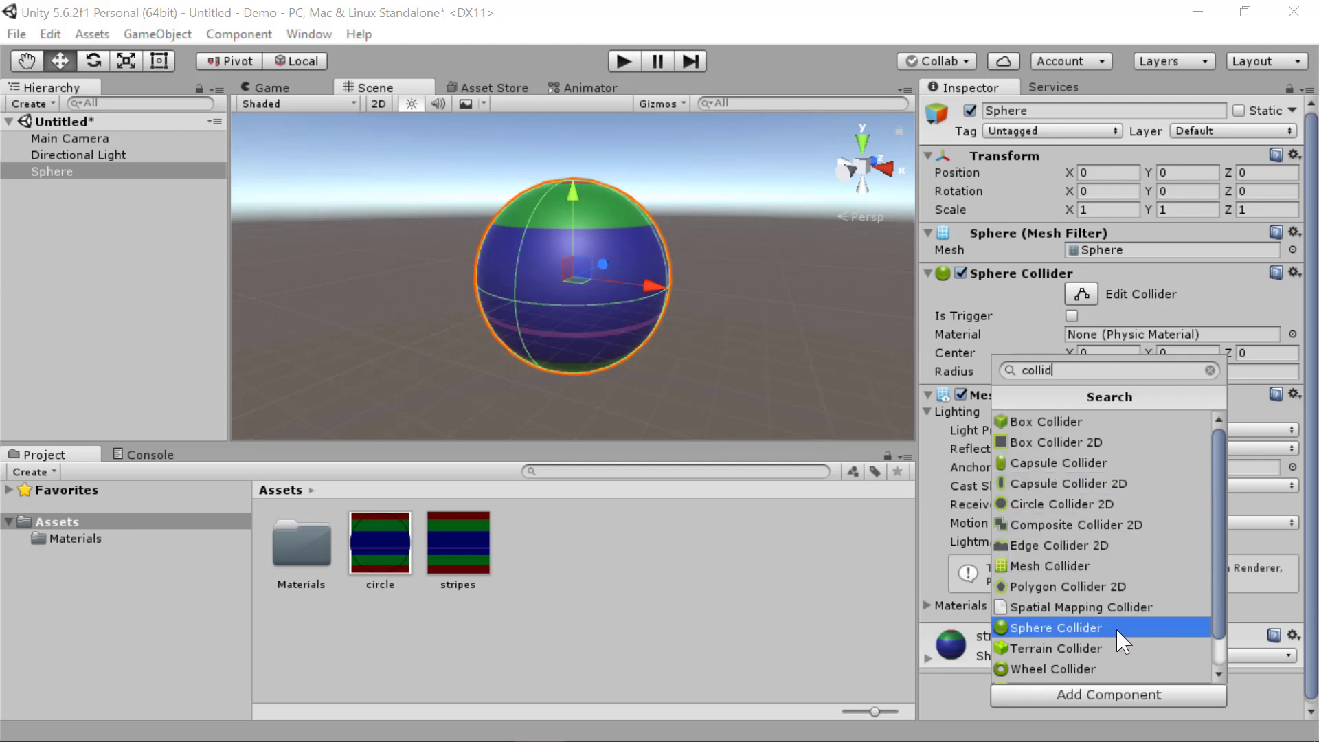
pyautogui.click(1098, 568)
pyautogui.scroll(-3, 1086, 540)
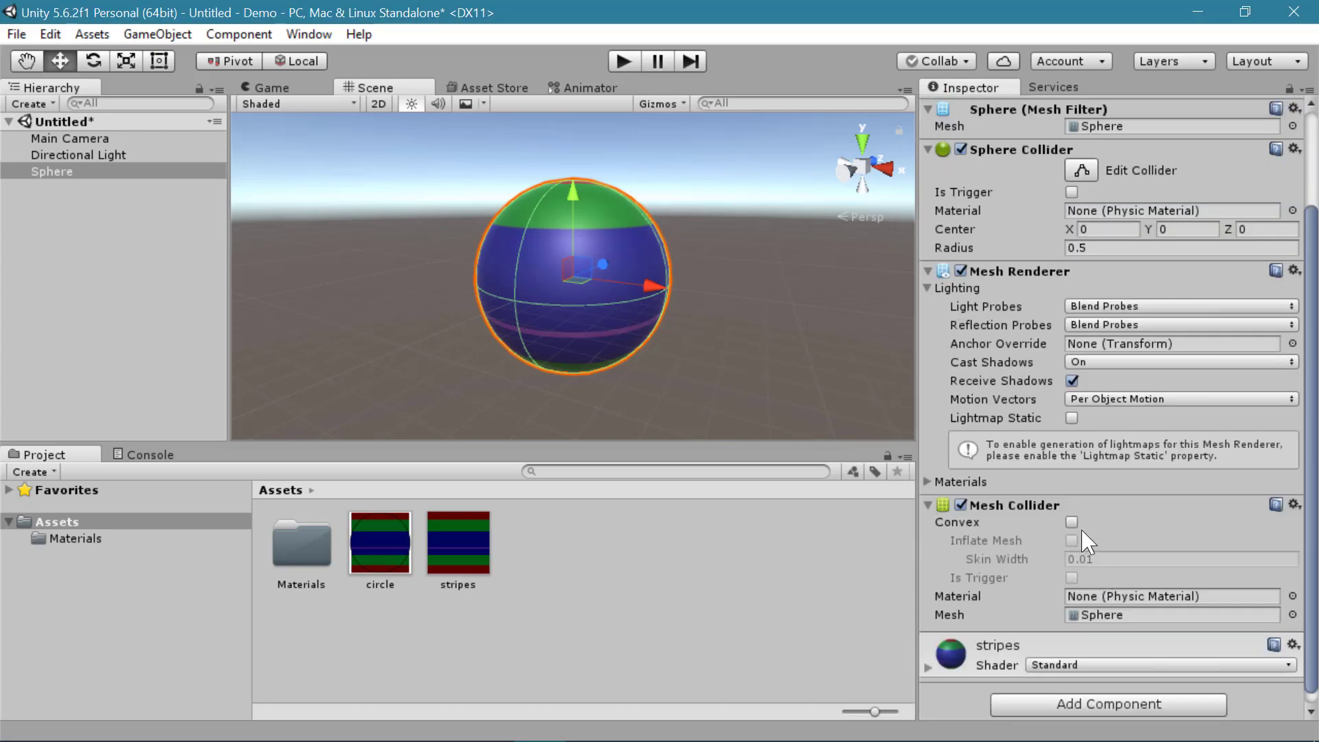
pyautogui.click(1072, 521)
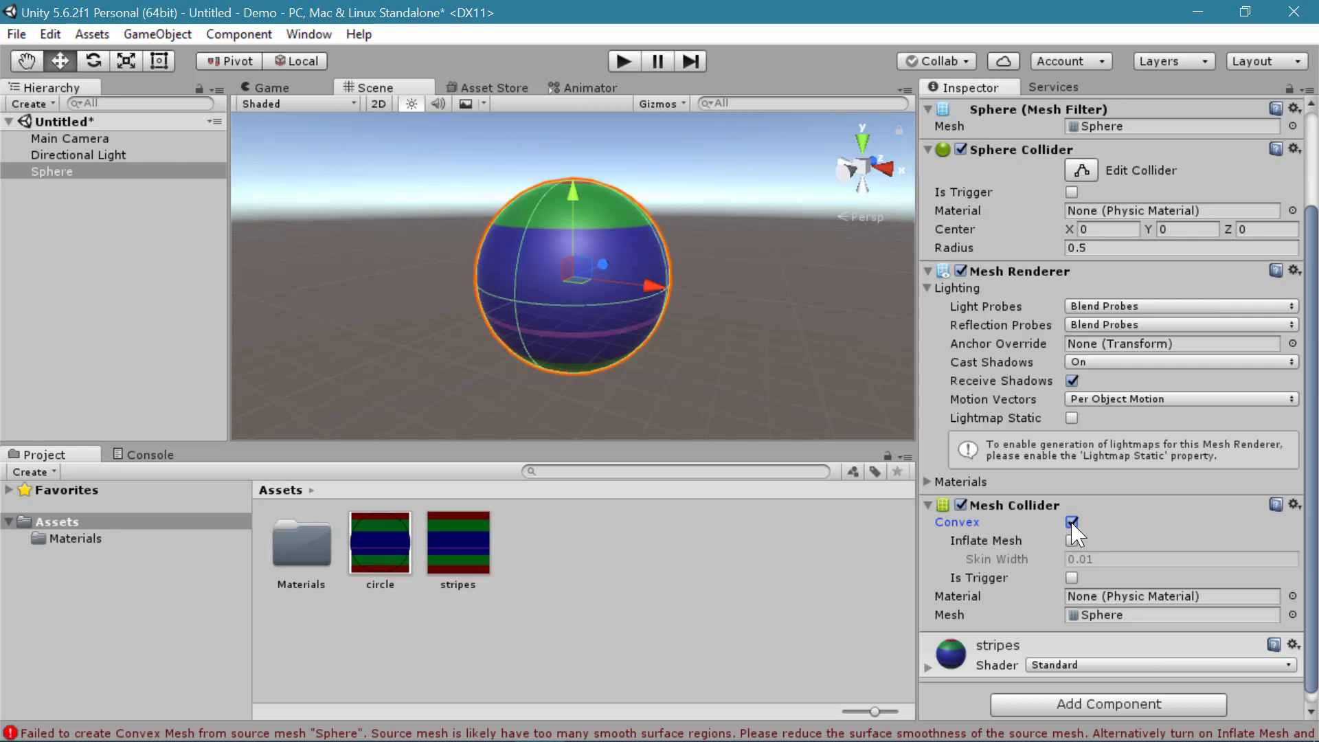
pyautogui.rightClick(1016, 514)
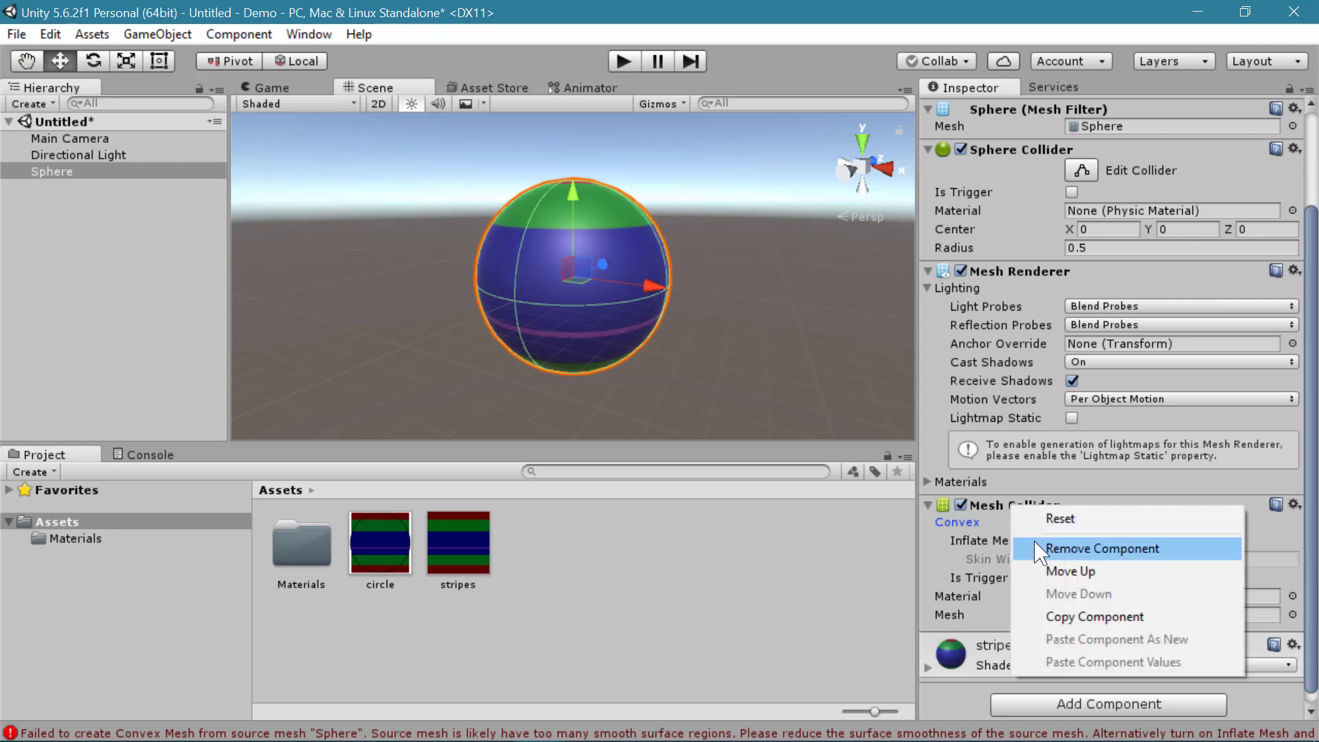
pyautogui.click(1072, 548)
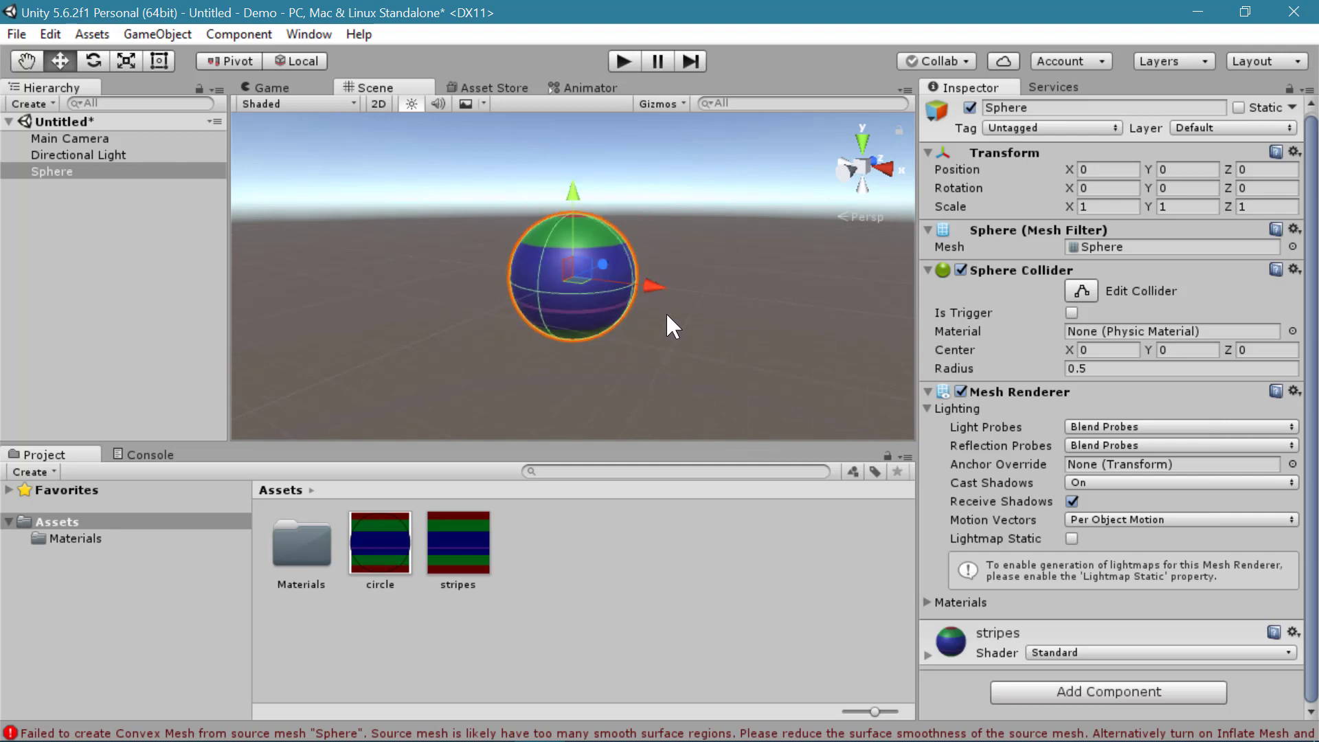
# - Create a 3D cube and move it straight down below the sphere, to a Y position of about -1.67
pyautogui.press('alt')
pyautogui.keyDown('alt'); pyautogui.moveTo(667, 309); pyautogui.dragTo(660, 253, button='right'); pyautogui.keyUp('alt')
pyautogui.click(157, 33)
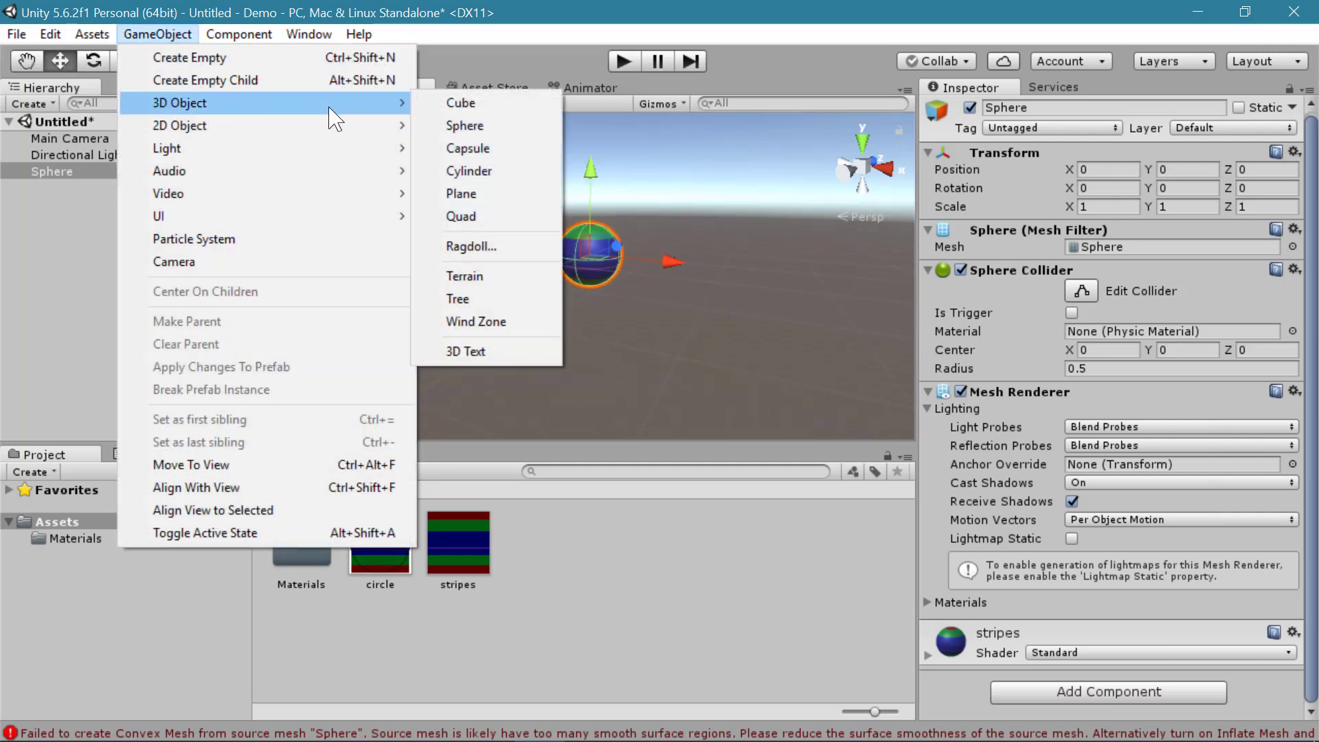
pyautogui.click(436, 102)
pyautogui.moveTo(573, 191); pyautogui.dragTo(821, 379)
# - Scale the cube into a flat, wide platform of about 9 by 0.23 by 3.7
pyautogui.click(126, 61)
pyautogui.moveTo(574, 269); pyautogui.dragTo(570, 338)
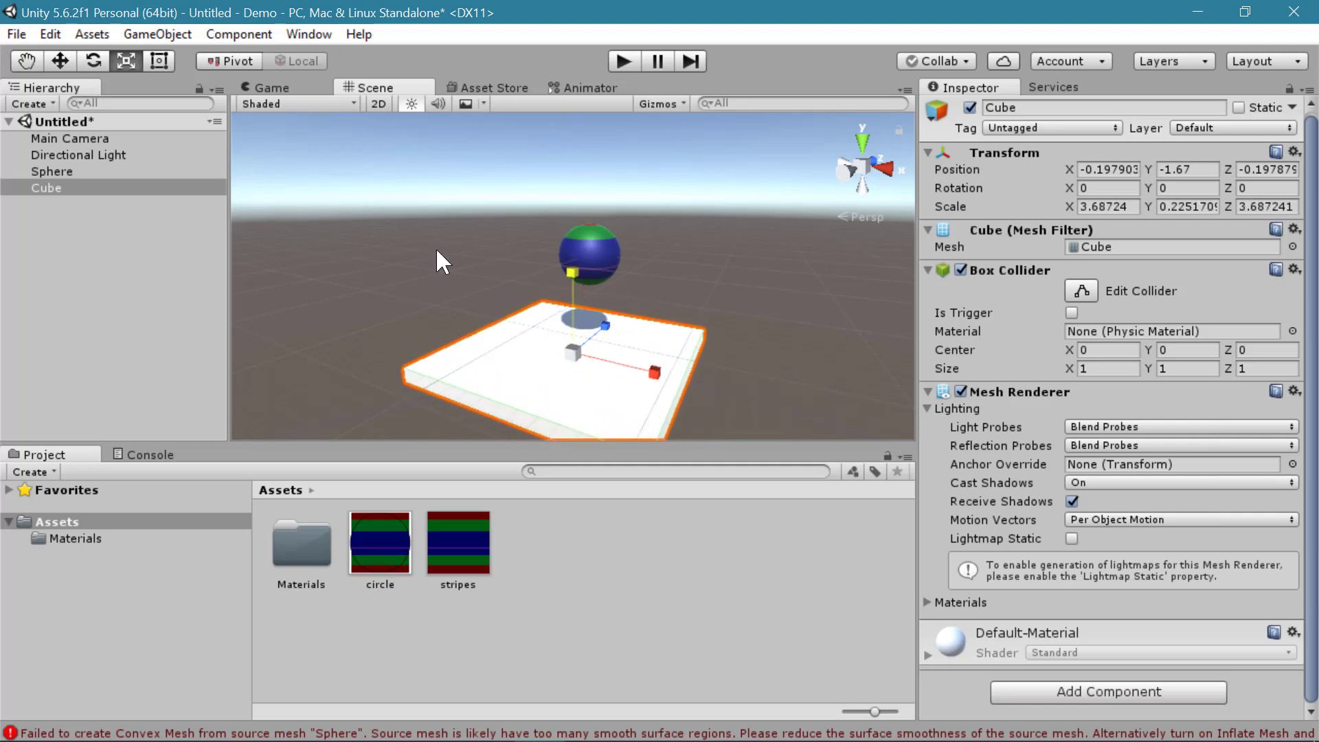
pyautogui.moveTo(657, 375); pyautogui.dragTo(745, 345)
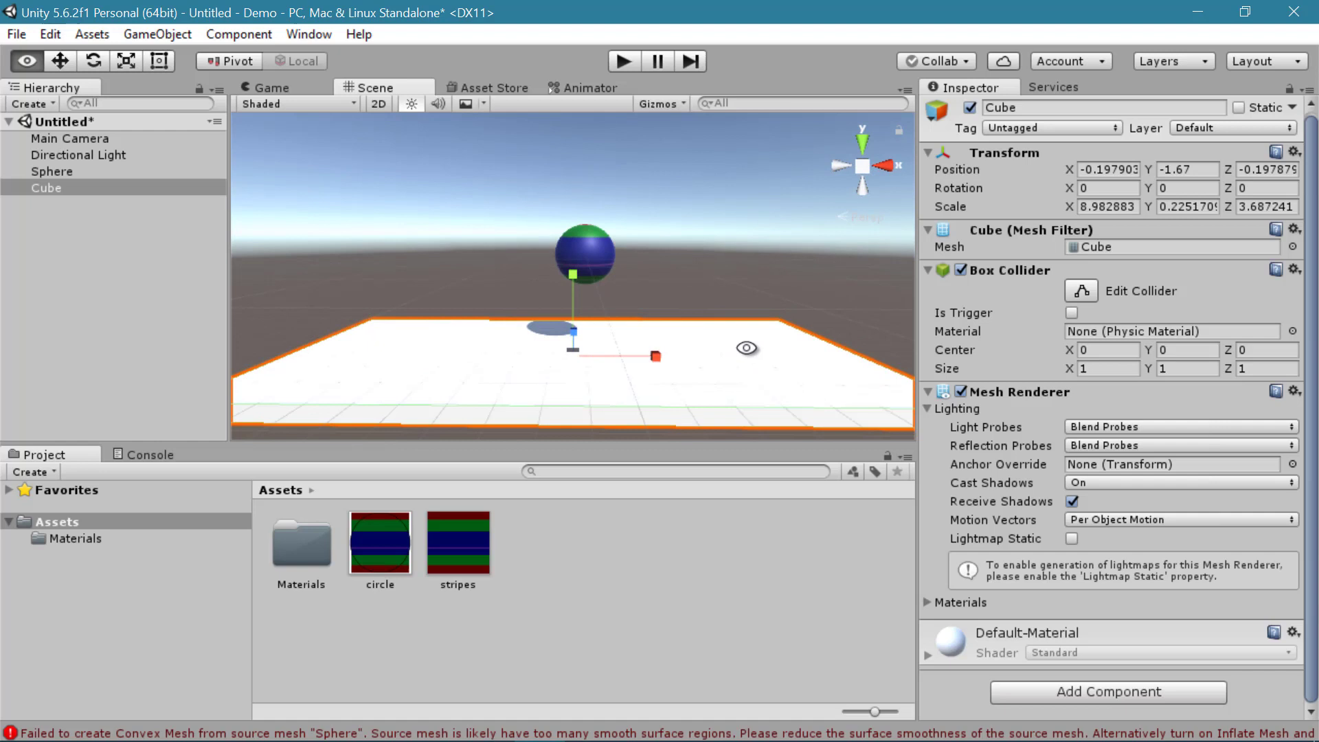
# - Move the Main Camera closer to the platform, to a Z position of about -7.32, and check the framing in the game view
pyautogui.click(275, 89)
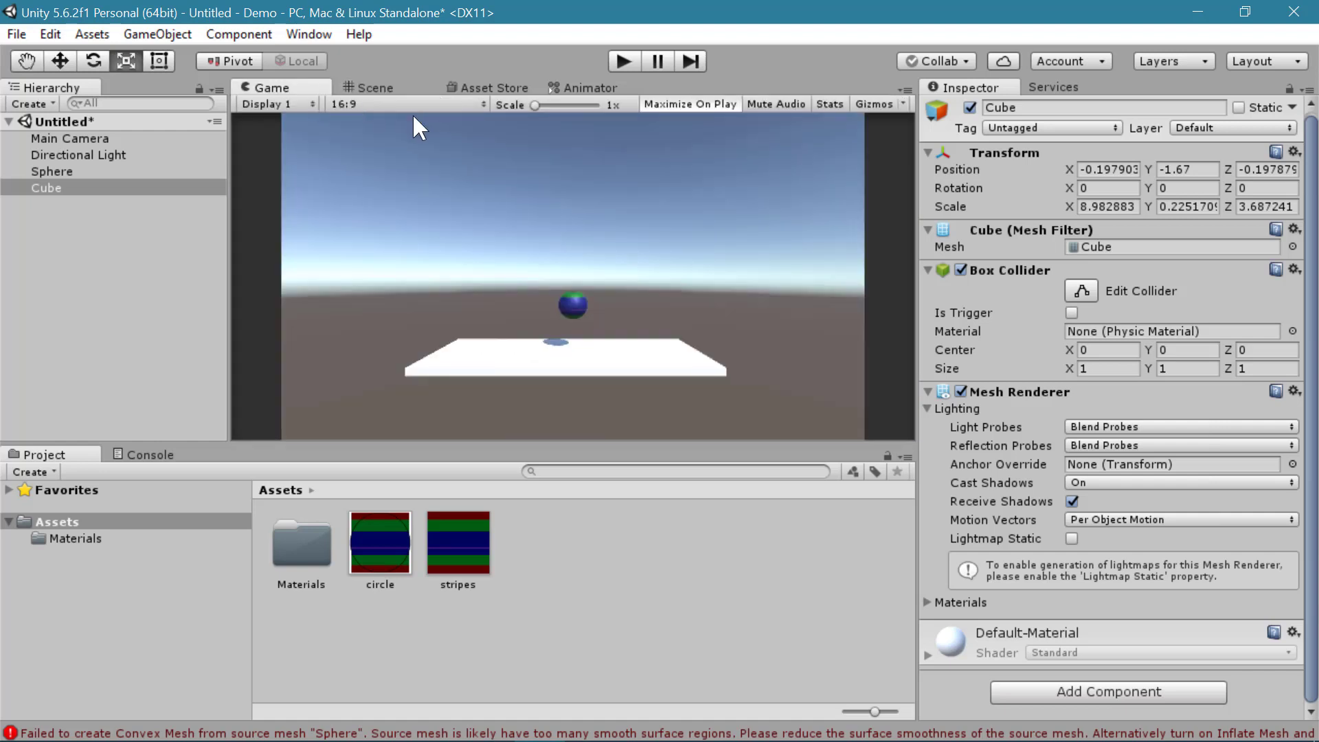
pyautogui.click(376, 89)
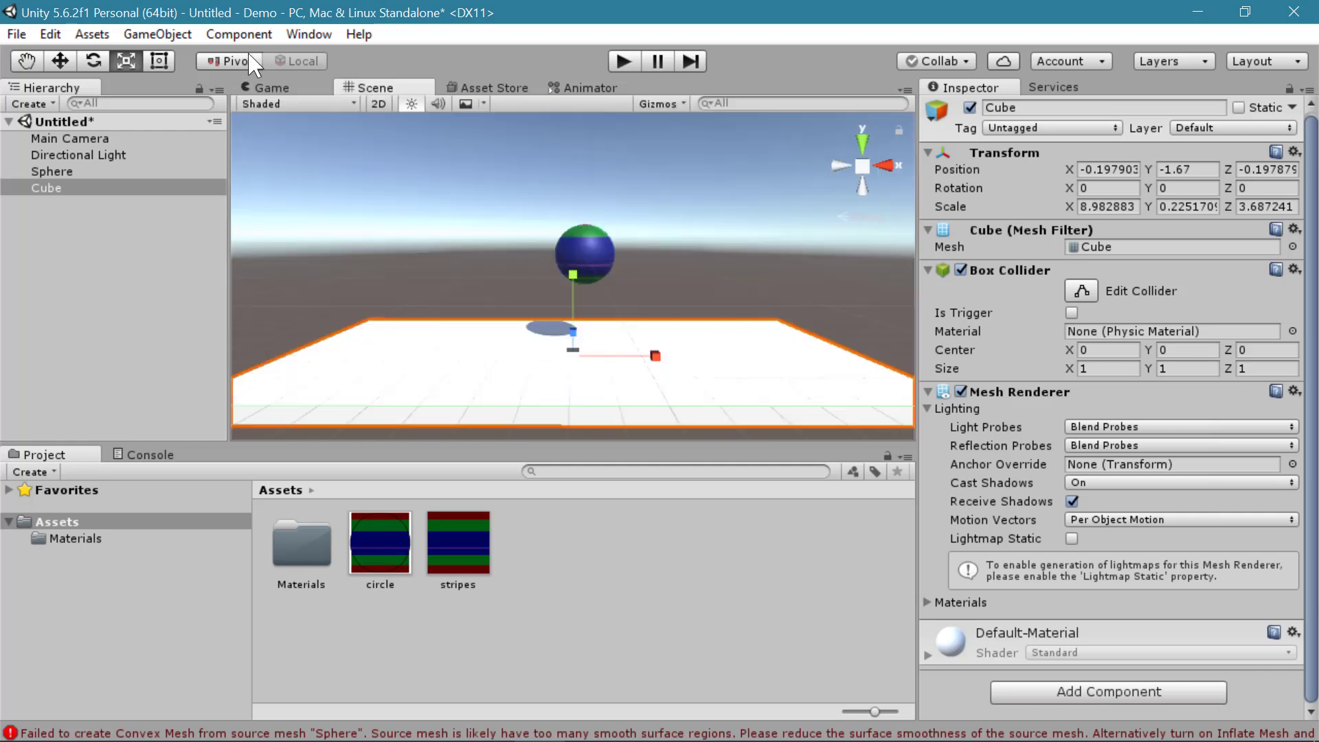
pyautogui.keyDown('alt'); pyautogui.moveTo(661, 273); pyautogui.dragTo(397, 331); pyautogui.keyUp('alt')
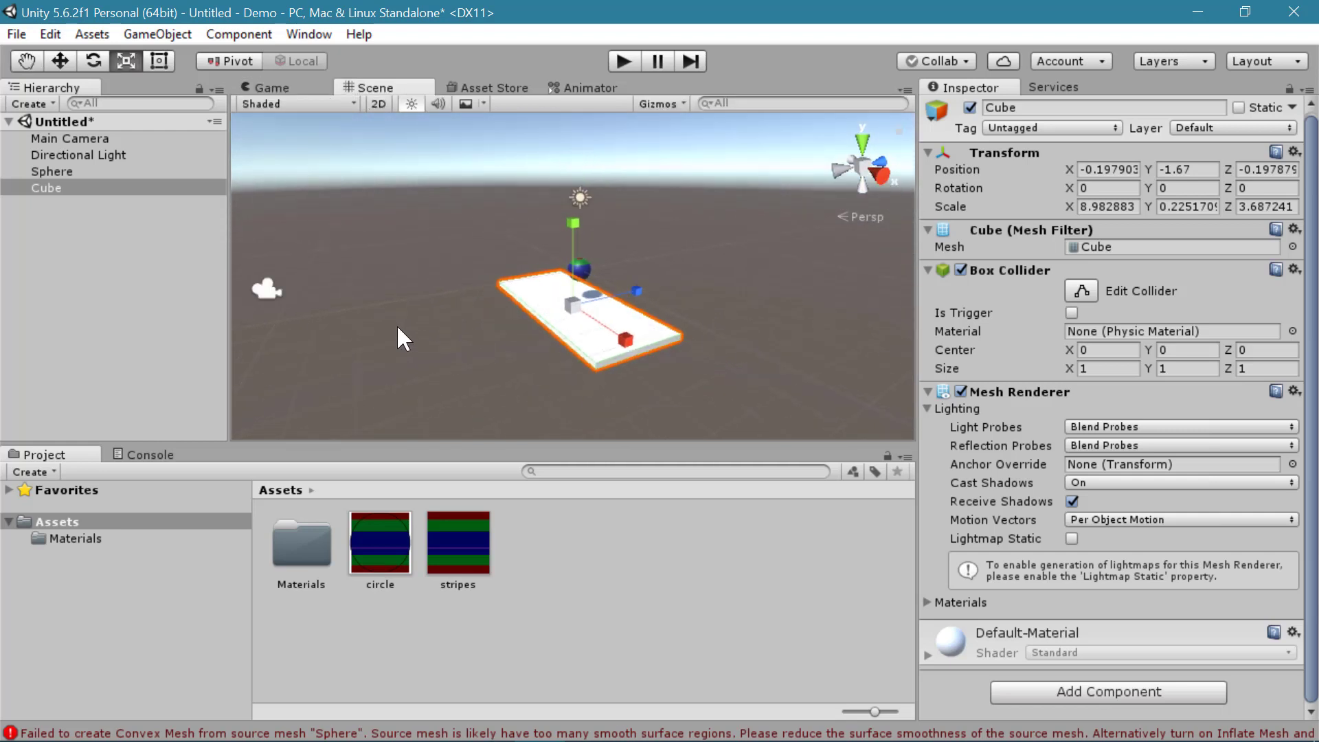
pyautogui.click(91, 138)
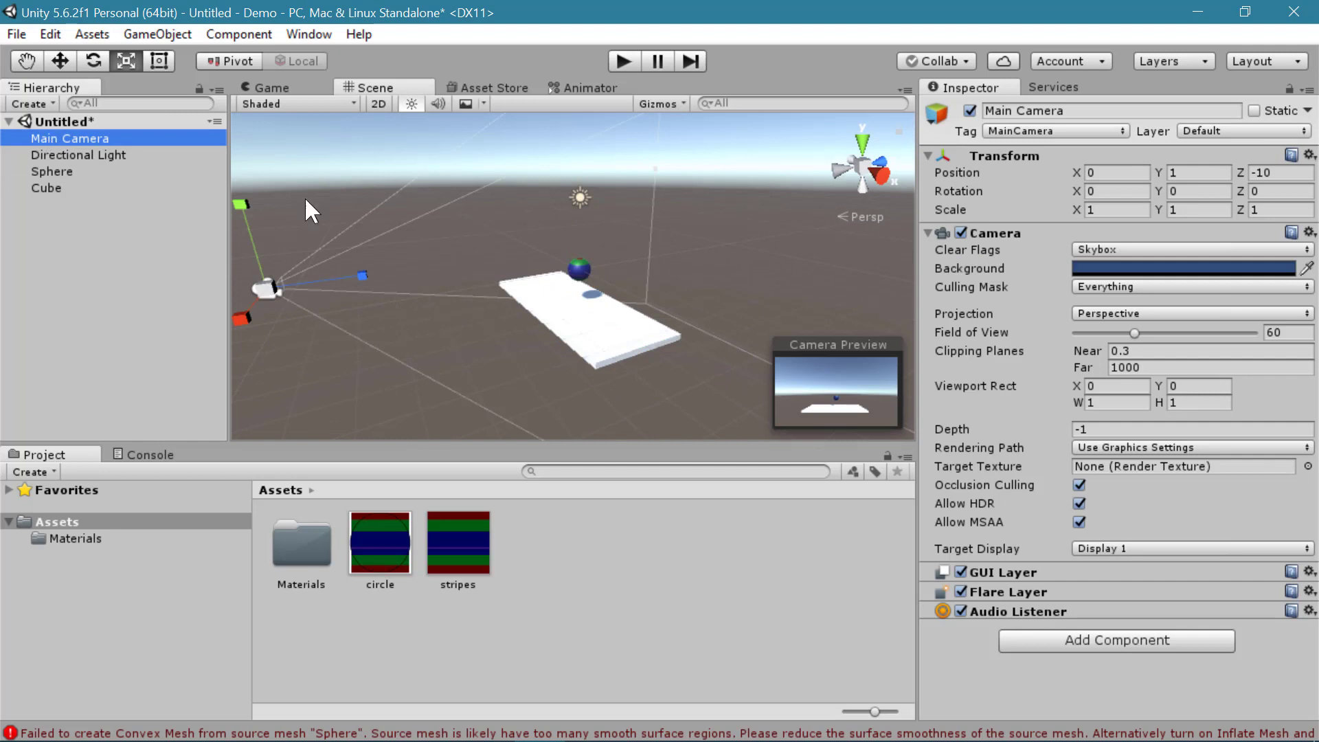
pyautogui.click(60, 62)
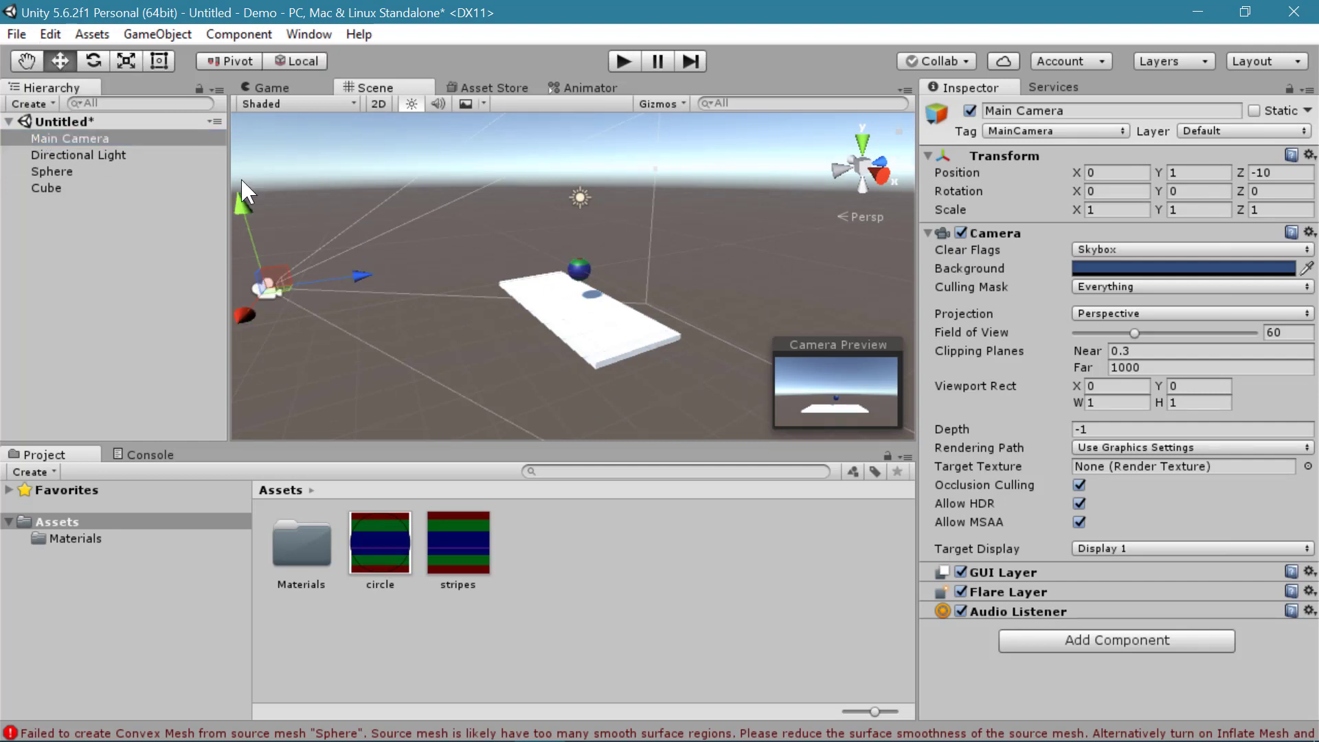
pyautogui.moveTo(361, 276); pyautogui.dragTo(452, 254)
pyautogui.click(271, 87)
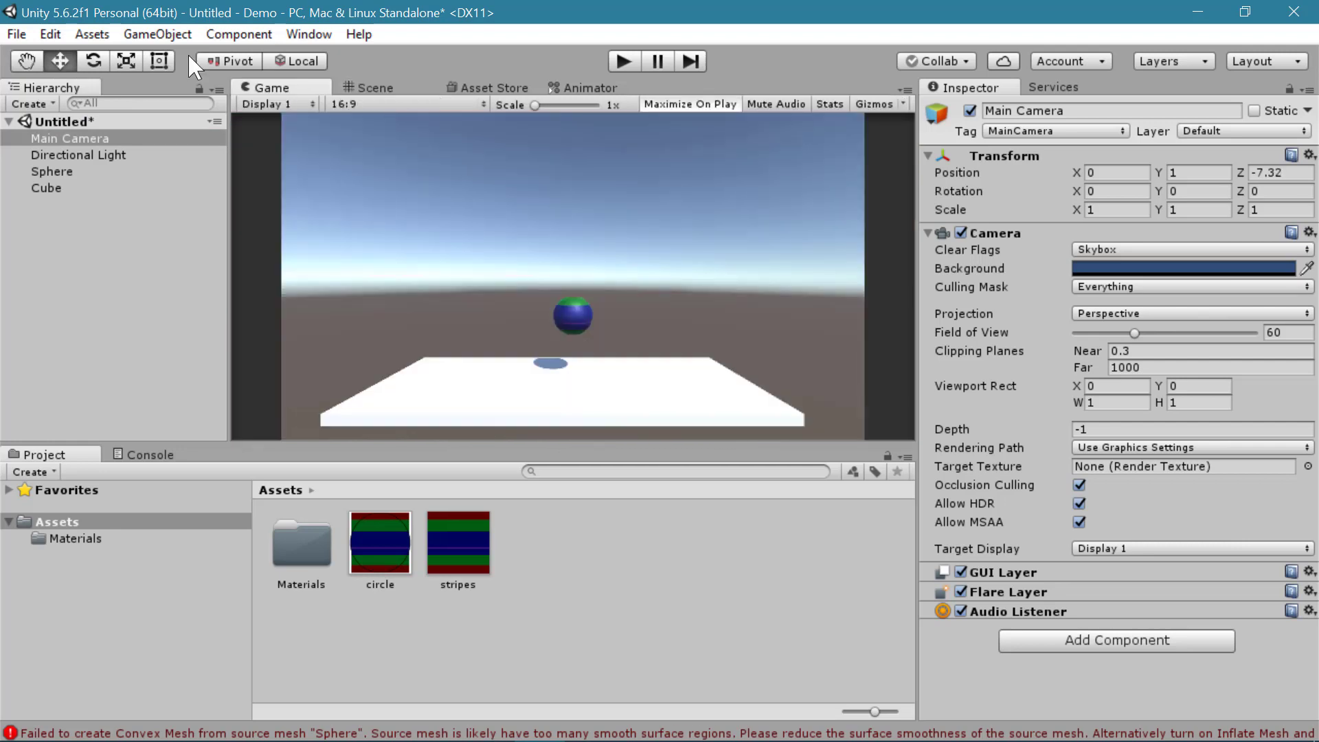
pyautogui.click(371, 88)
# - Add a Rigidbody component to the sphere and run the scene briefly to test its fall onto the platform
pyautogui.click(586, 254)
pyautogui.click(108, 303)
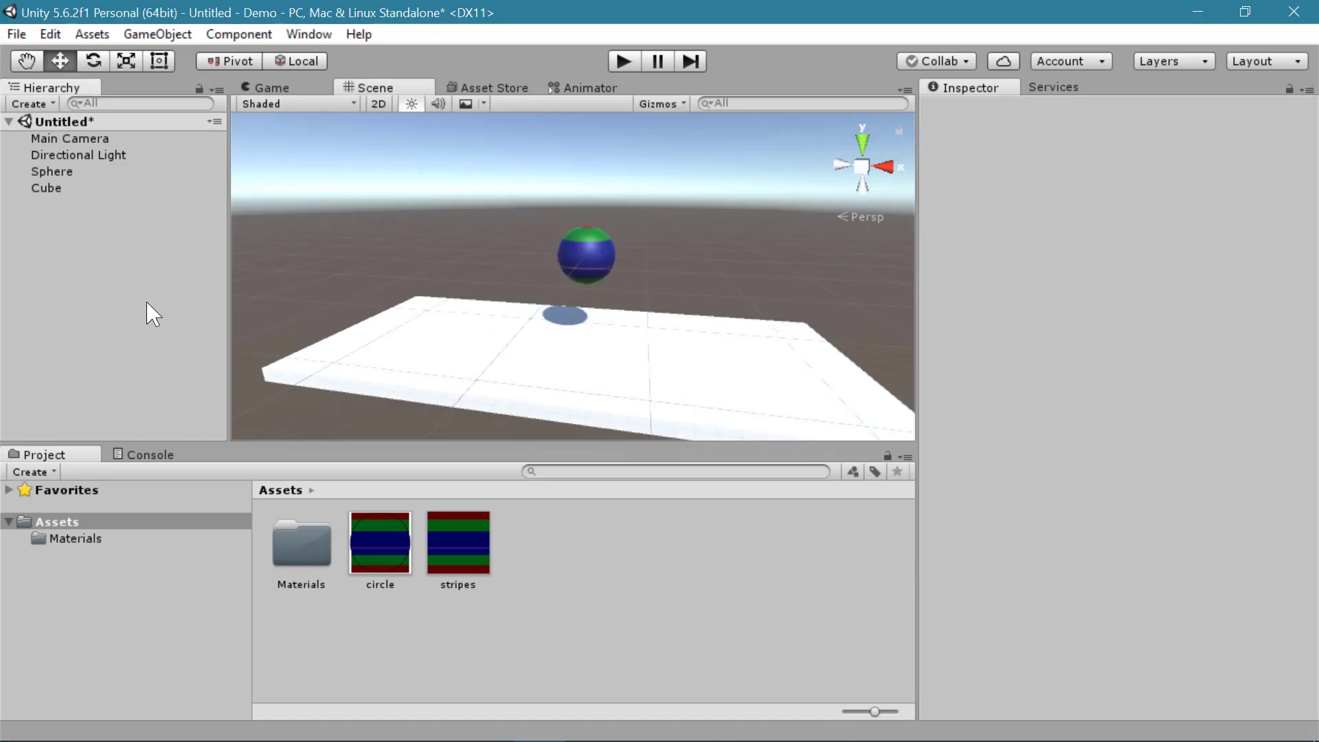
pyautogui.click(590, 251)
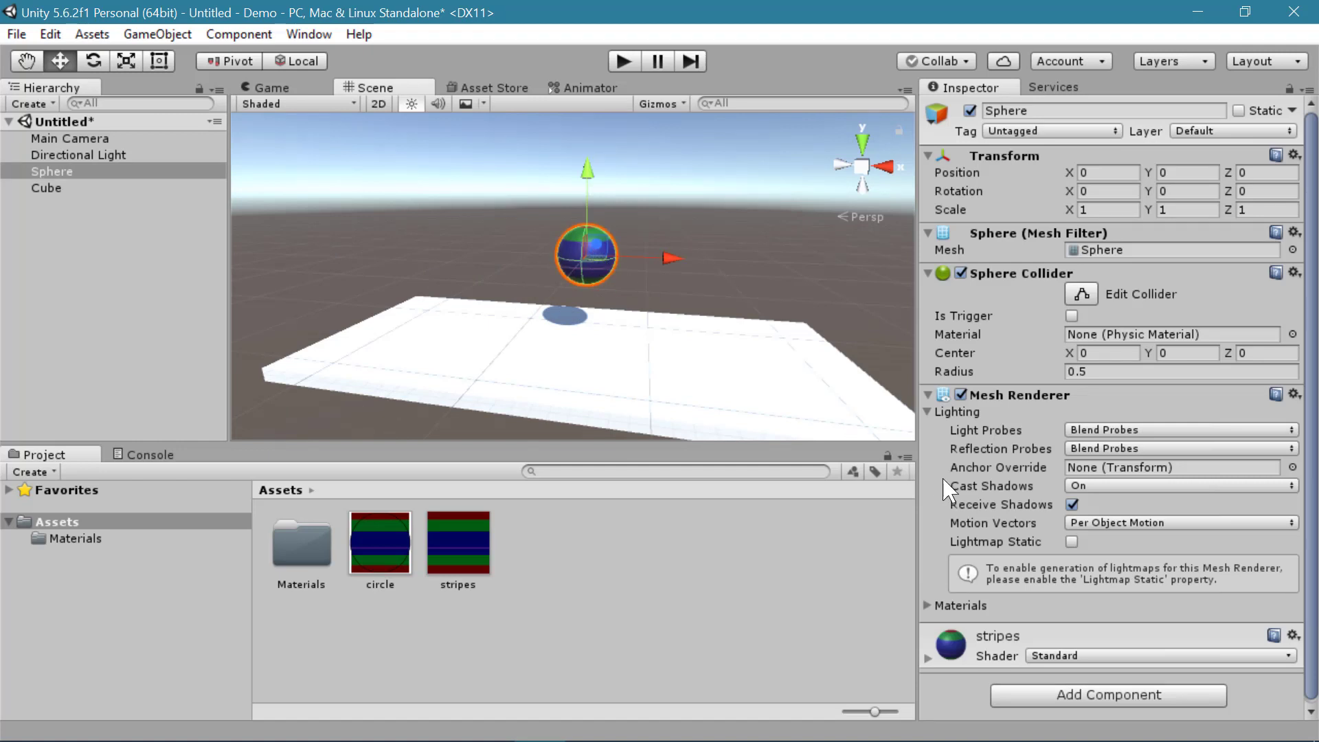
pyautogui.click(1053, 696)
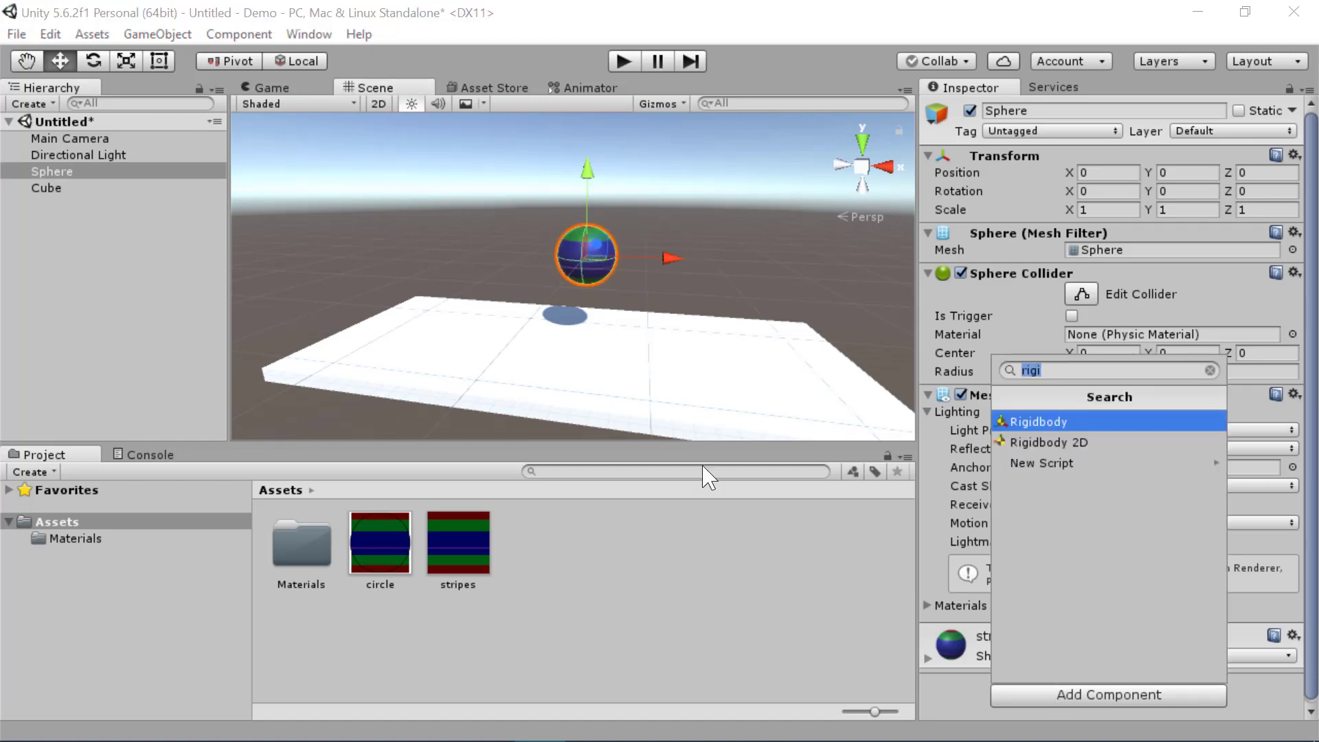
pyautogui.write('rigi')
pyautogui.press('Return')
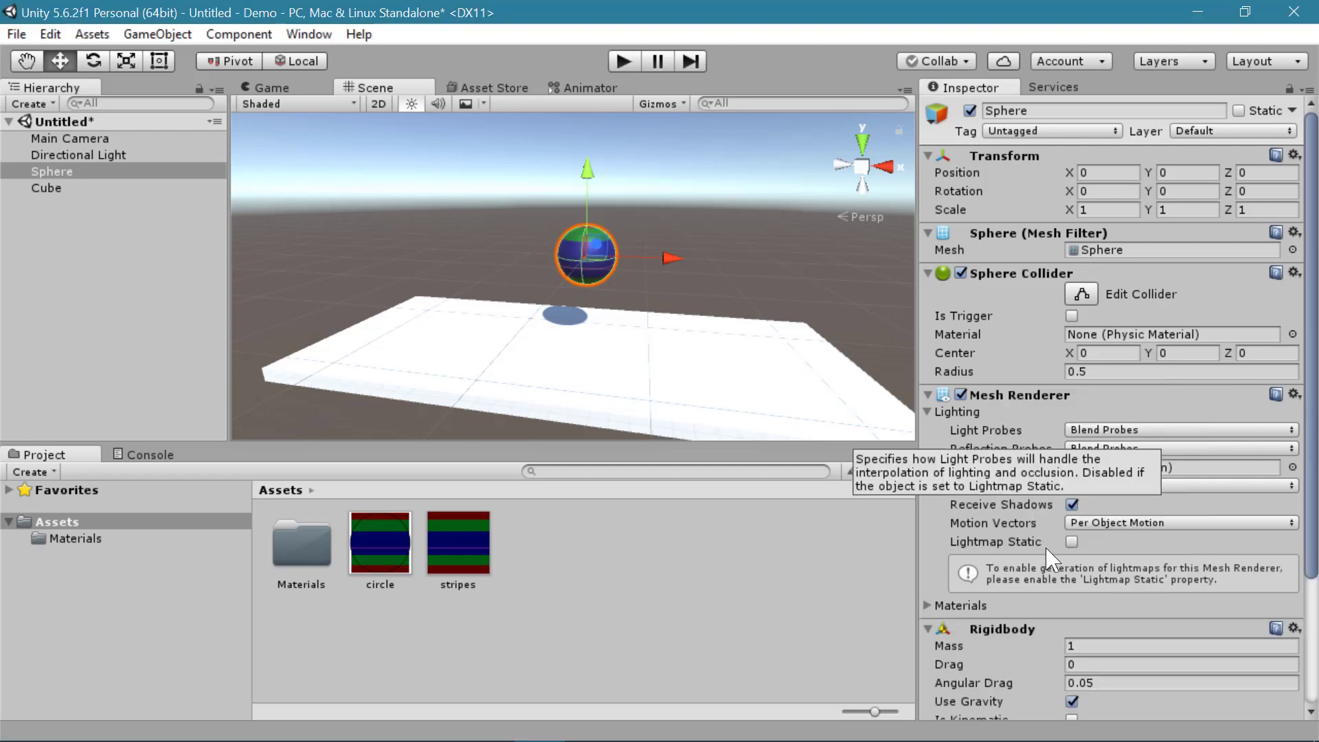
pyautogui.scroll(-3, 1048, 592)
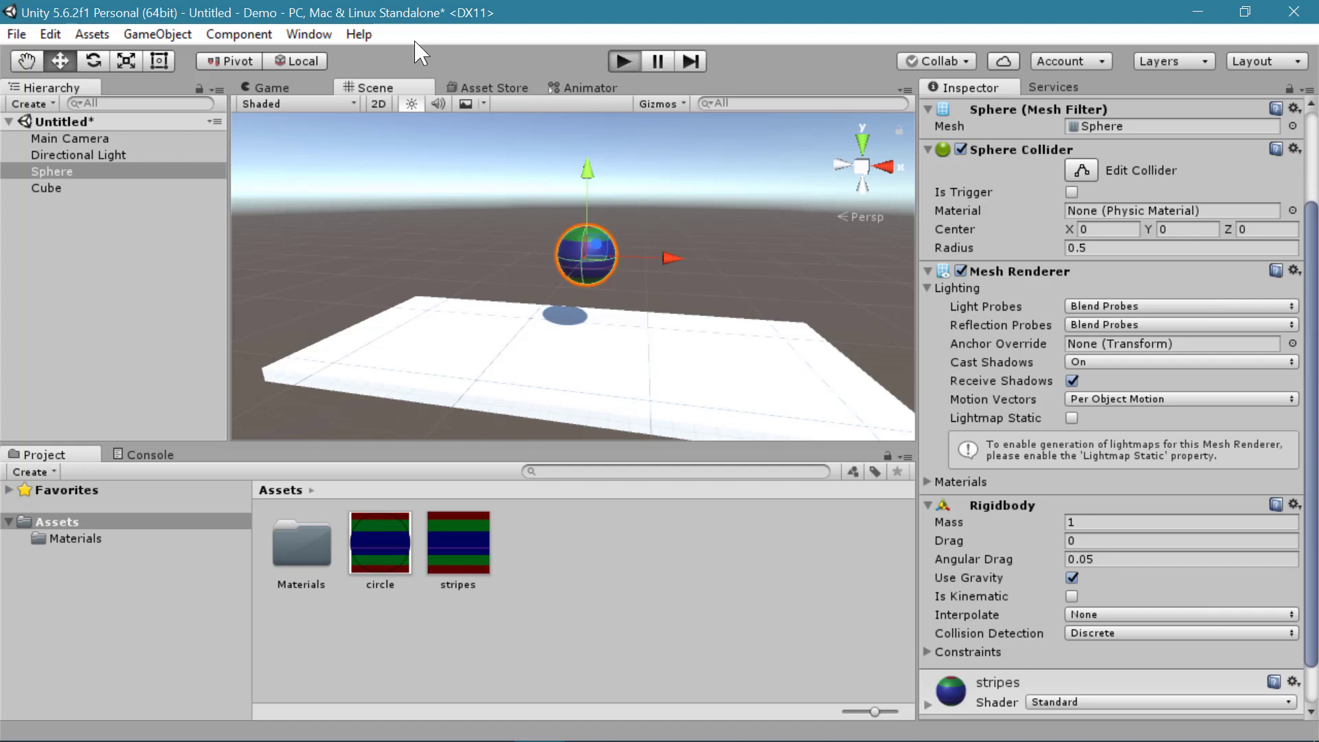
pyautogui.click(623, 61)
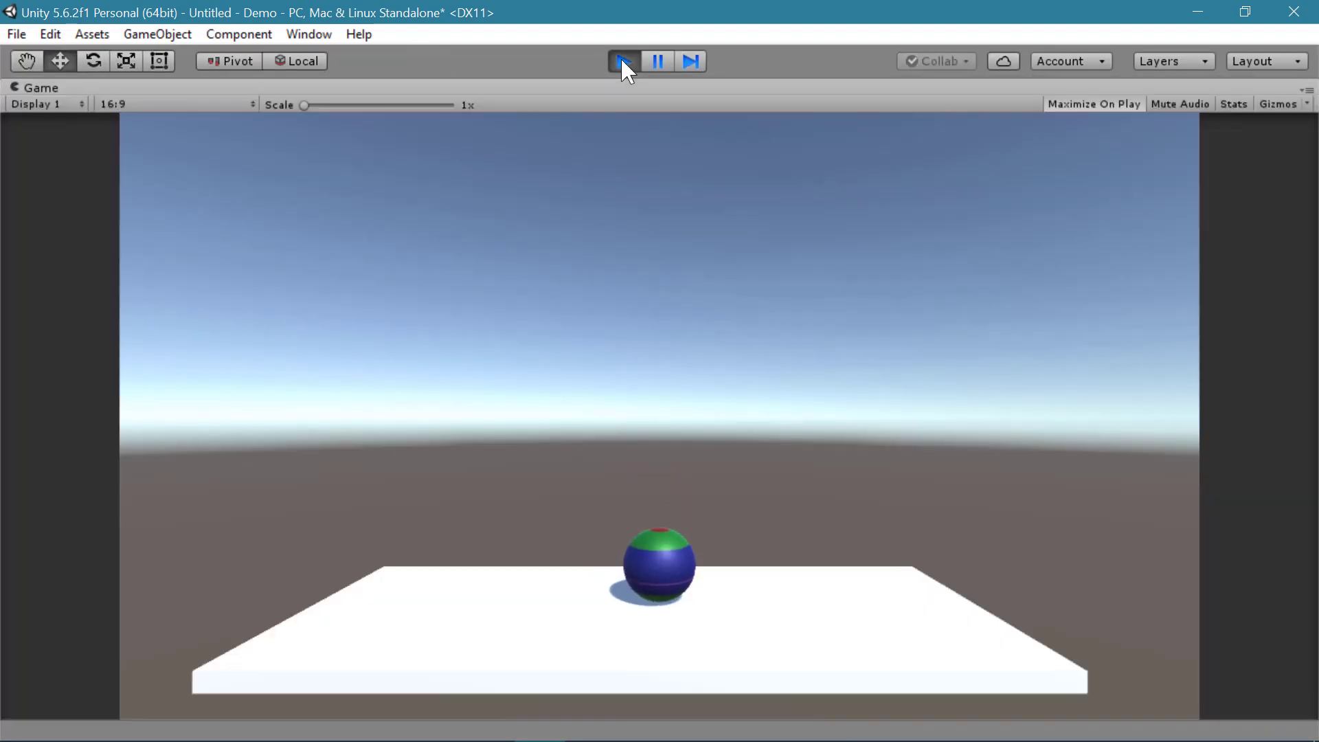
pyautogui.click(623, 61)
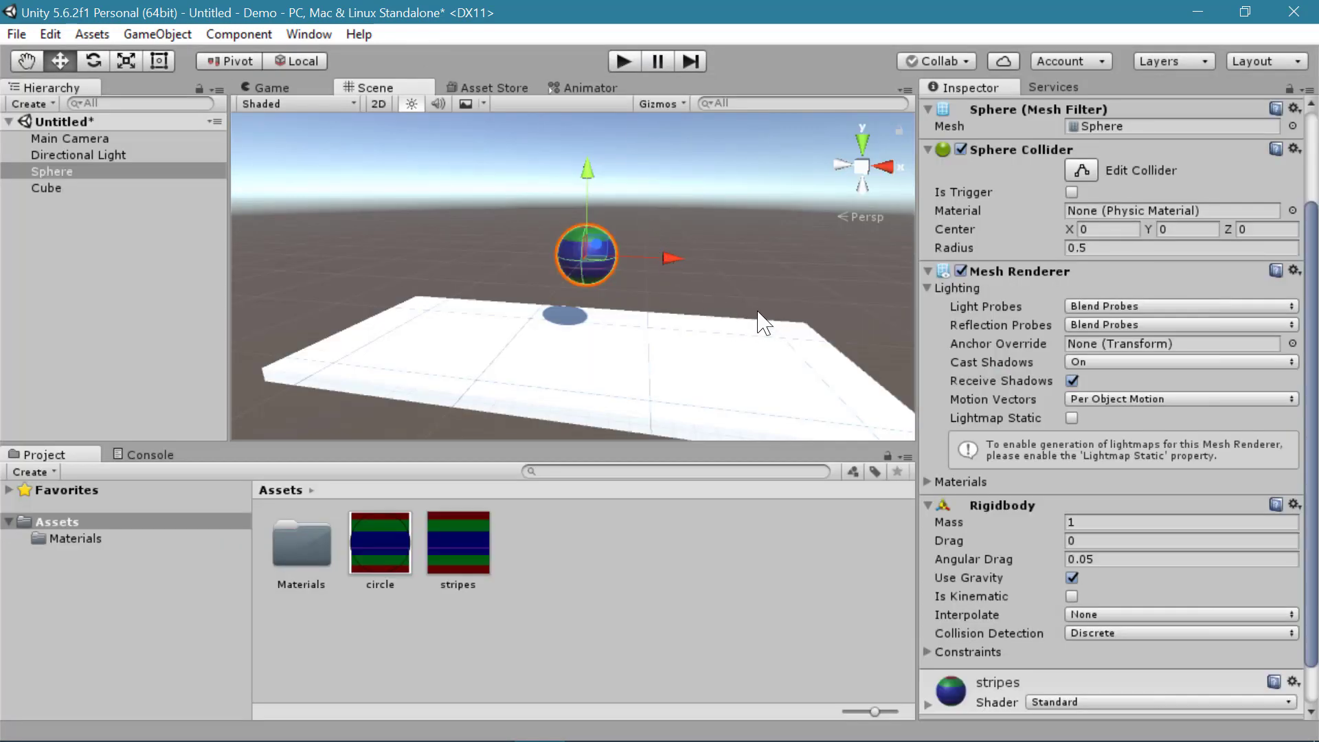
# - Create a Physic Material named Bouncy in the Assets folder
pyautogui.rightClick(608, 535)
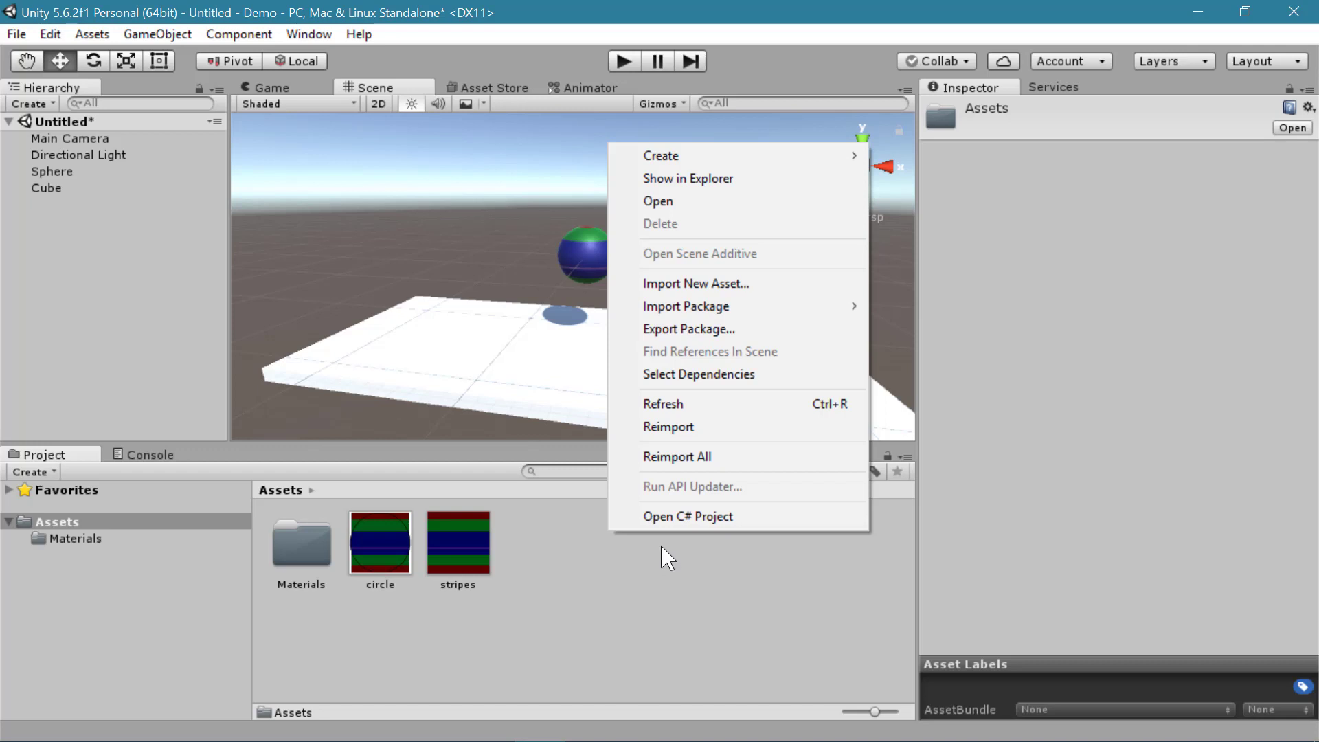
pyautogui.moveTo(804, 160)
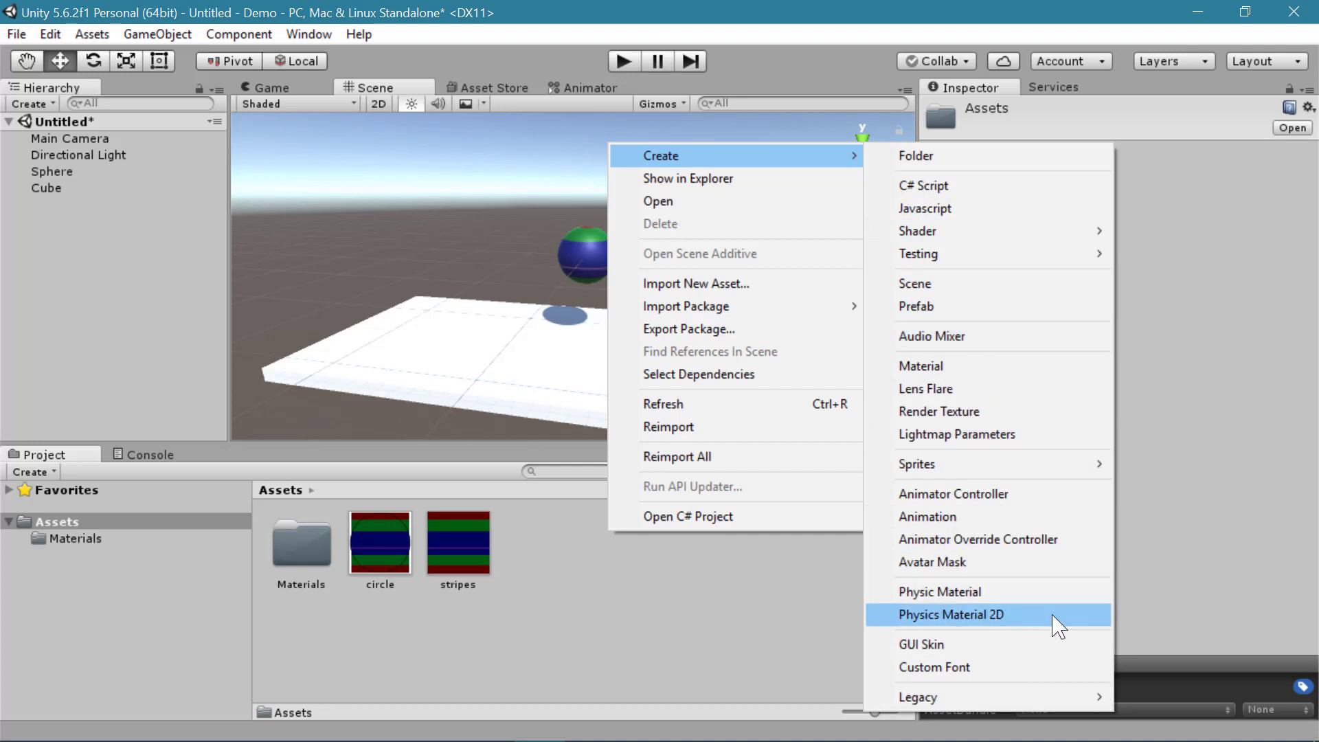
pyautogui.click(1013, 596)
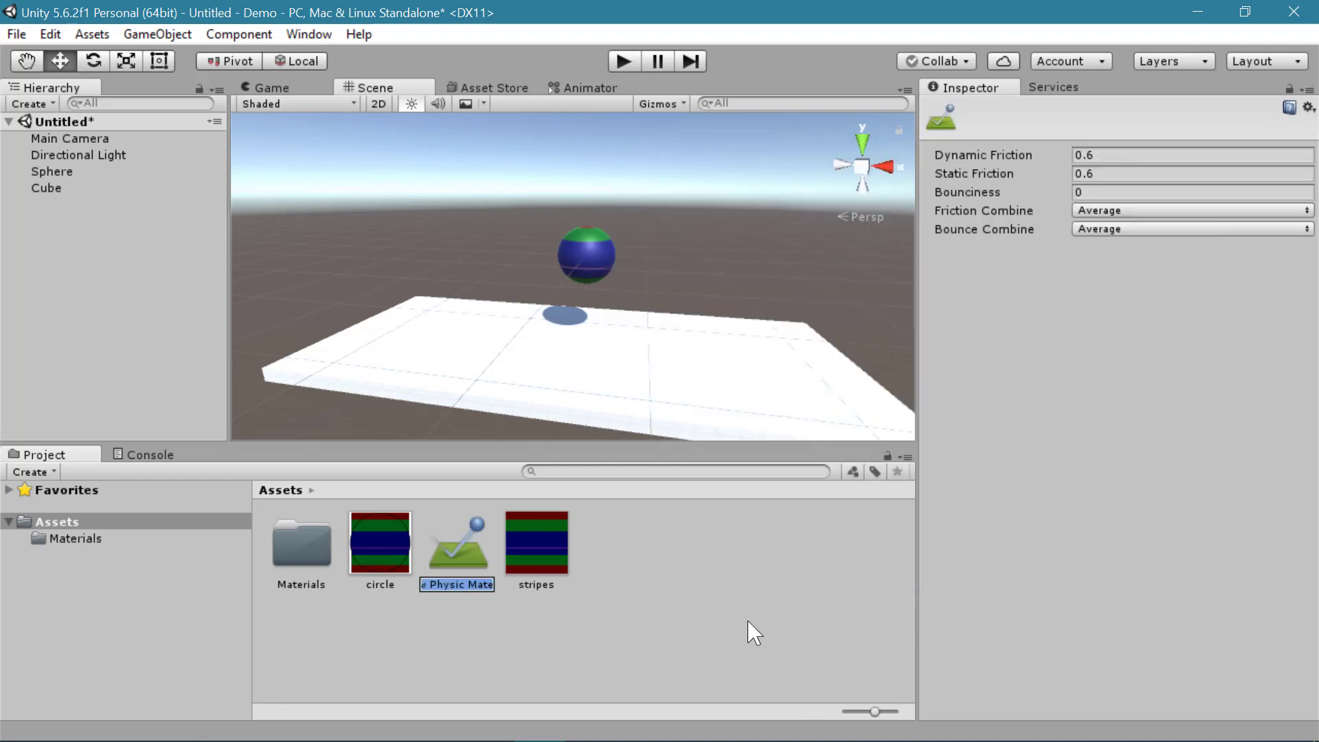
pyautogui.write('Bouncy')
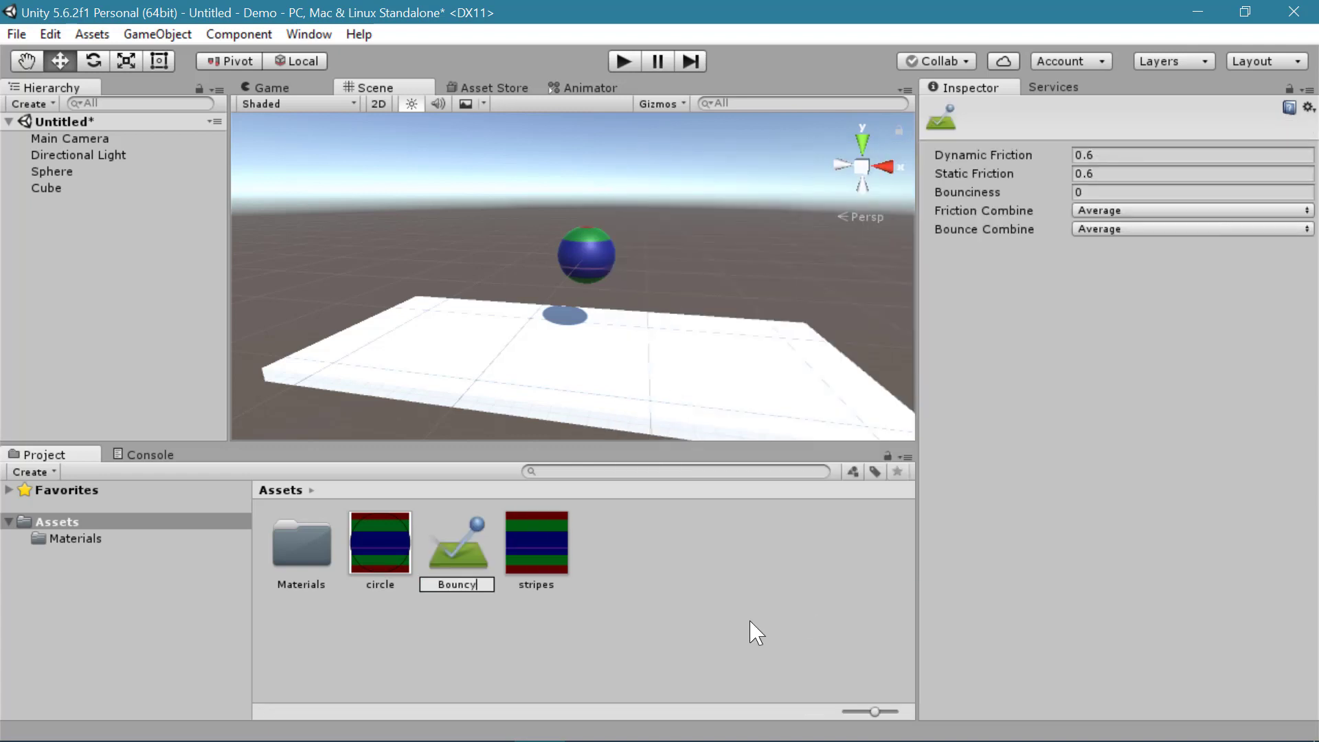
pyautogui.press('Return')
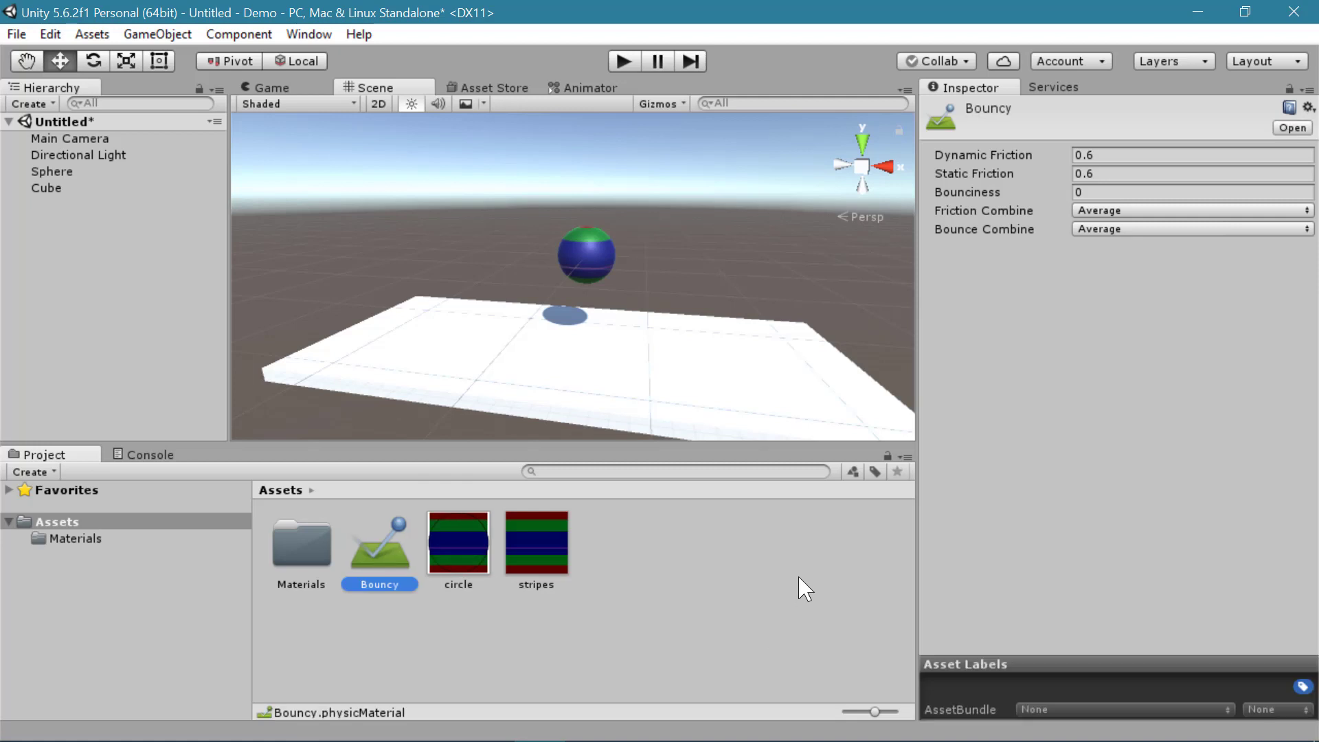
# - Set the Bounciness of the Bouncy physic material to 1
pyautogui.click(1141, 154)
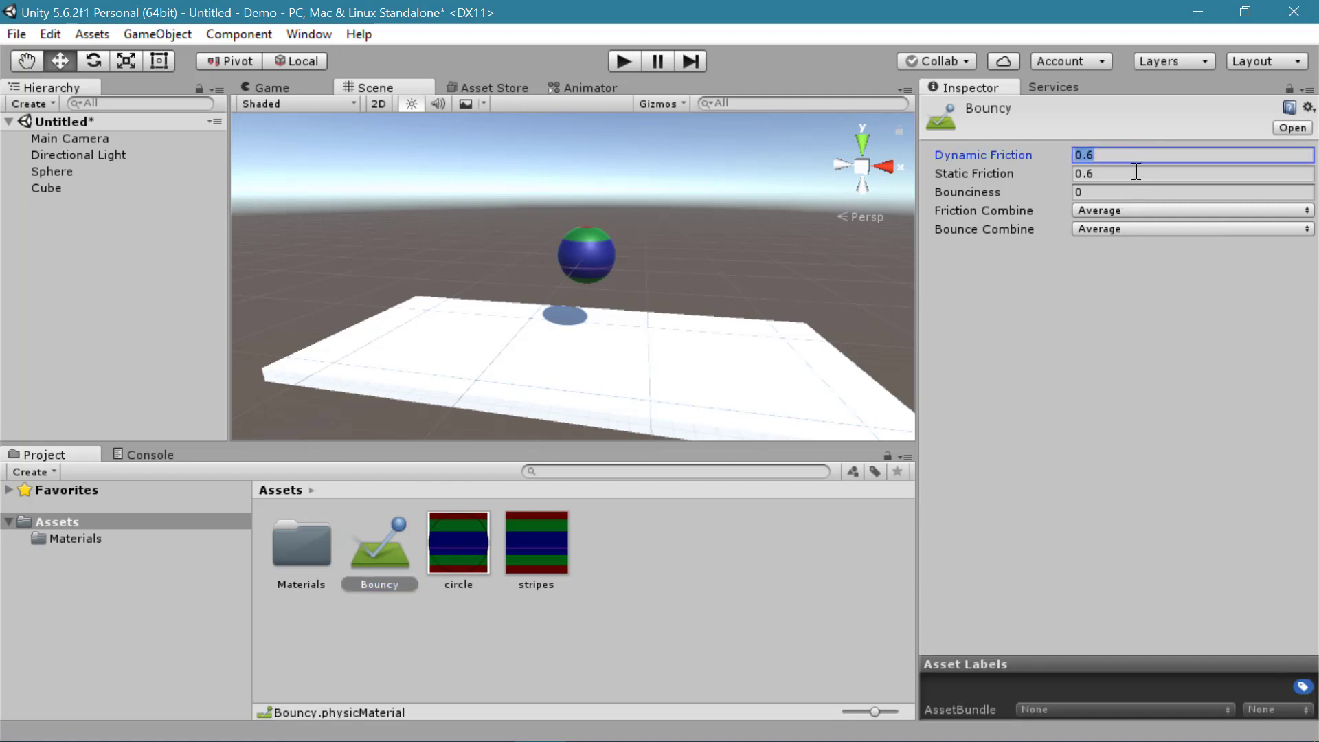
pyautogui.click(1134, 173)
pyautogui.click(1136, 191)
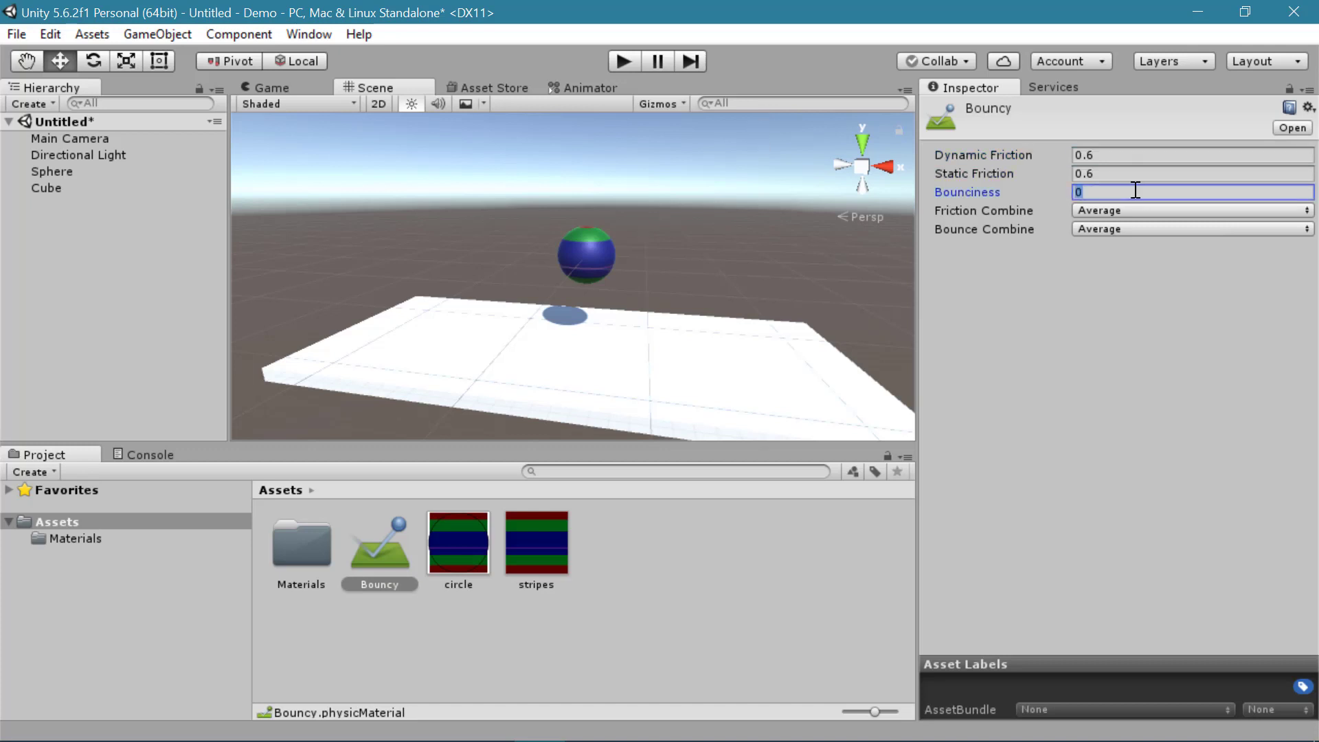
pyautogui.click(1142, 155)
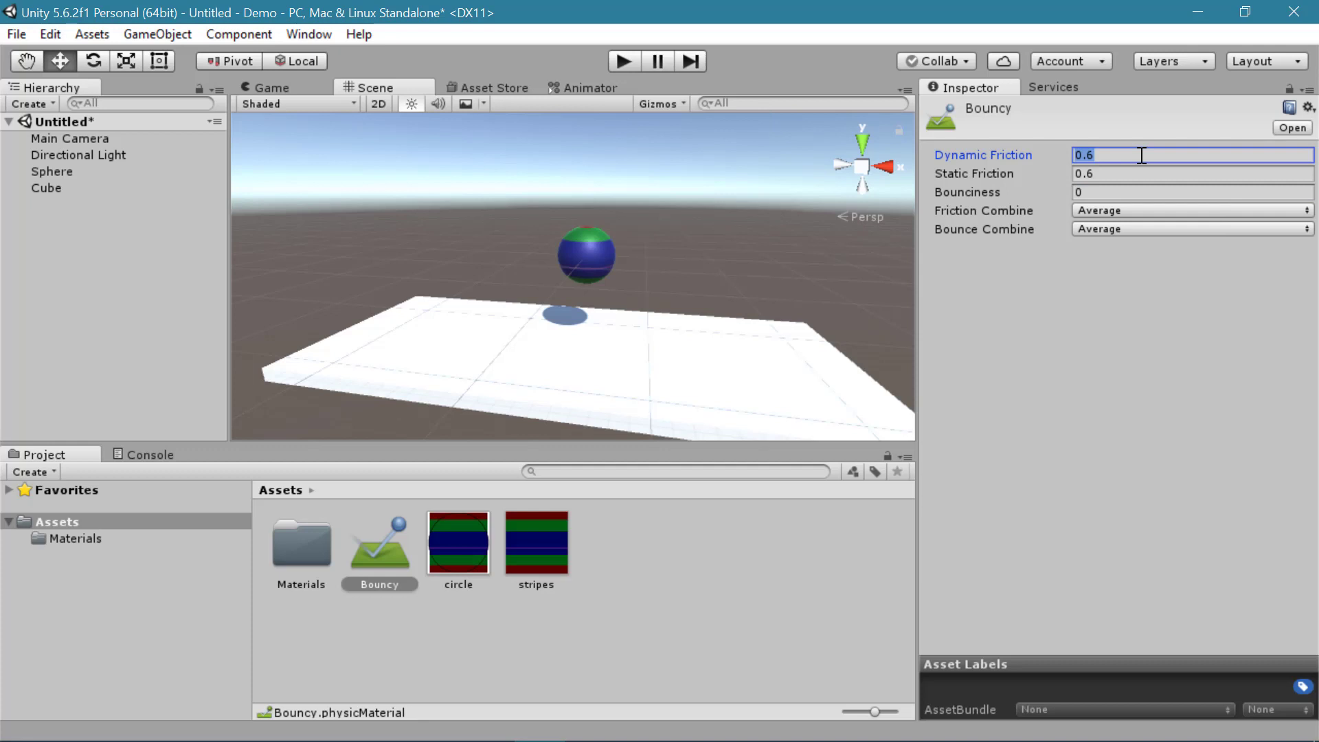
pyautogui.press('Tab')
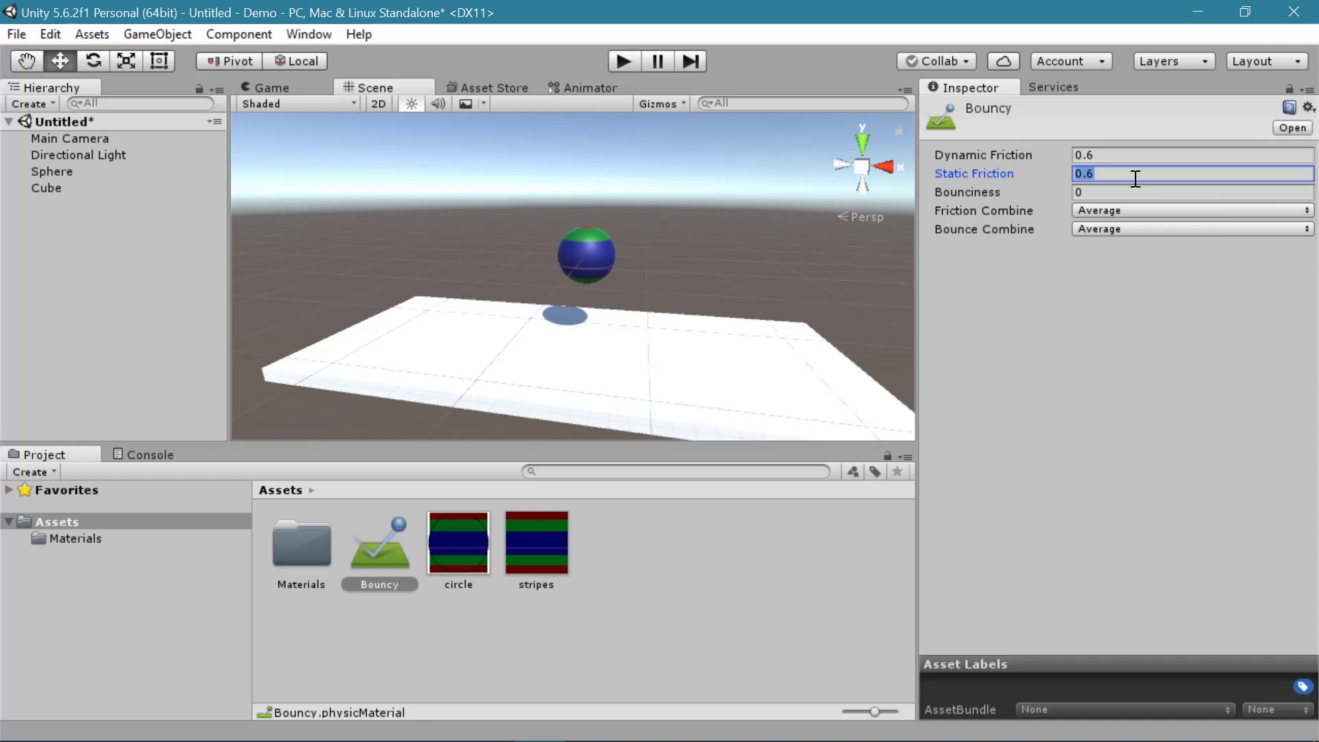
pyautogui.click(1123, 157)
pyautogui.click(1107, 191)
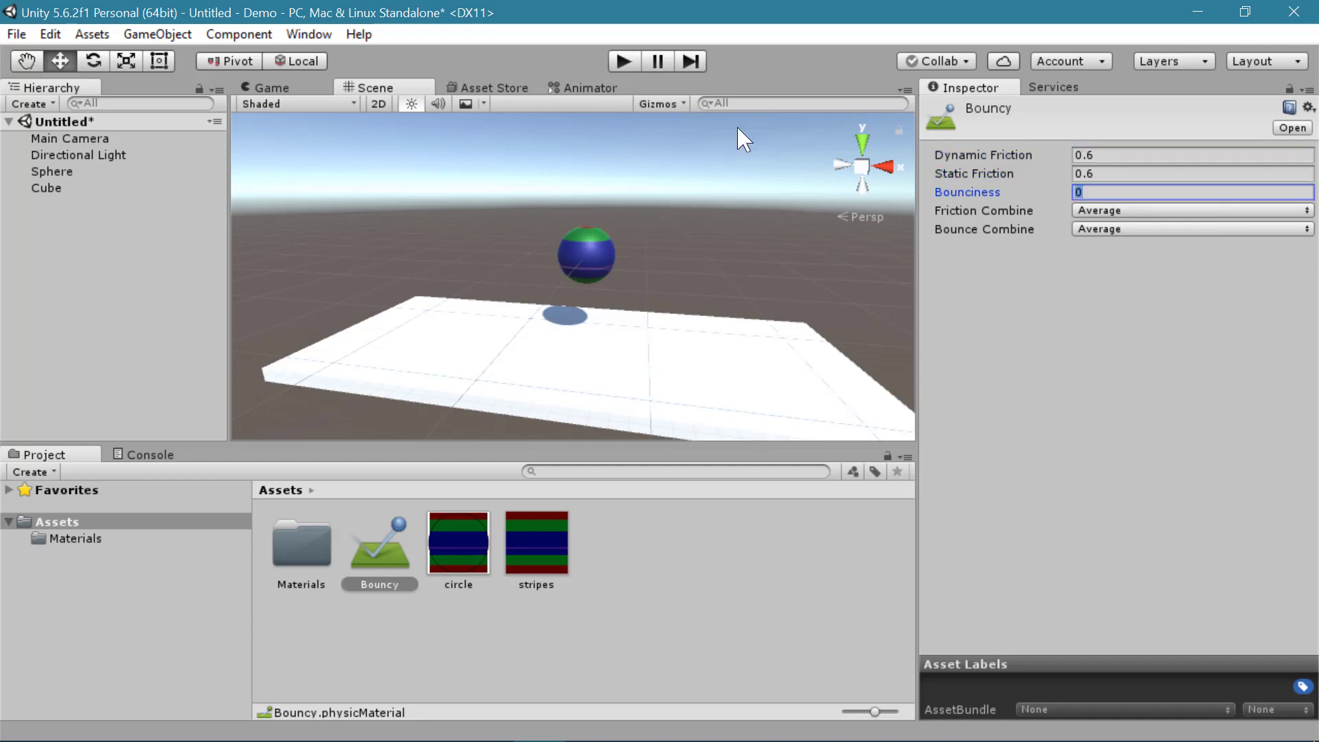
pyautogui.write('1')
pyautogui.click(624, 61)
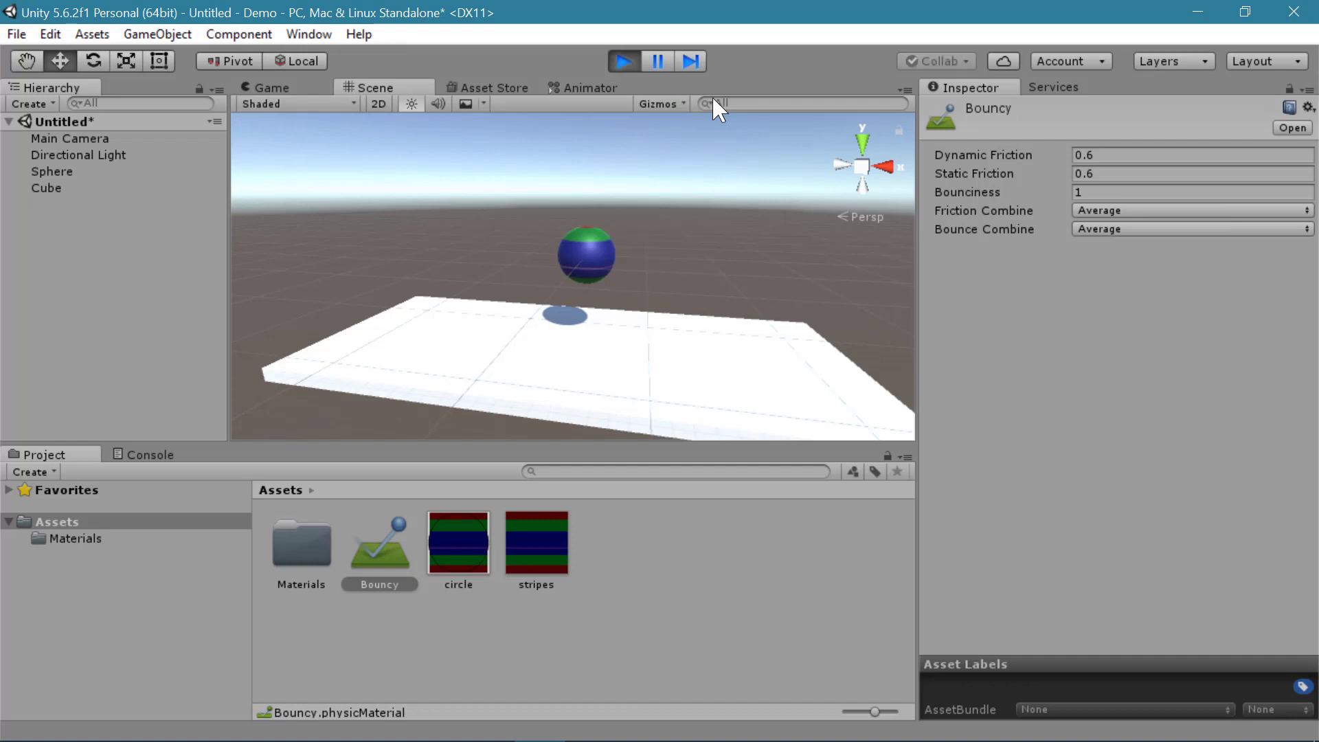
pyautogui.hotkey('ctrl', 'p')
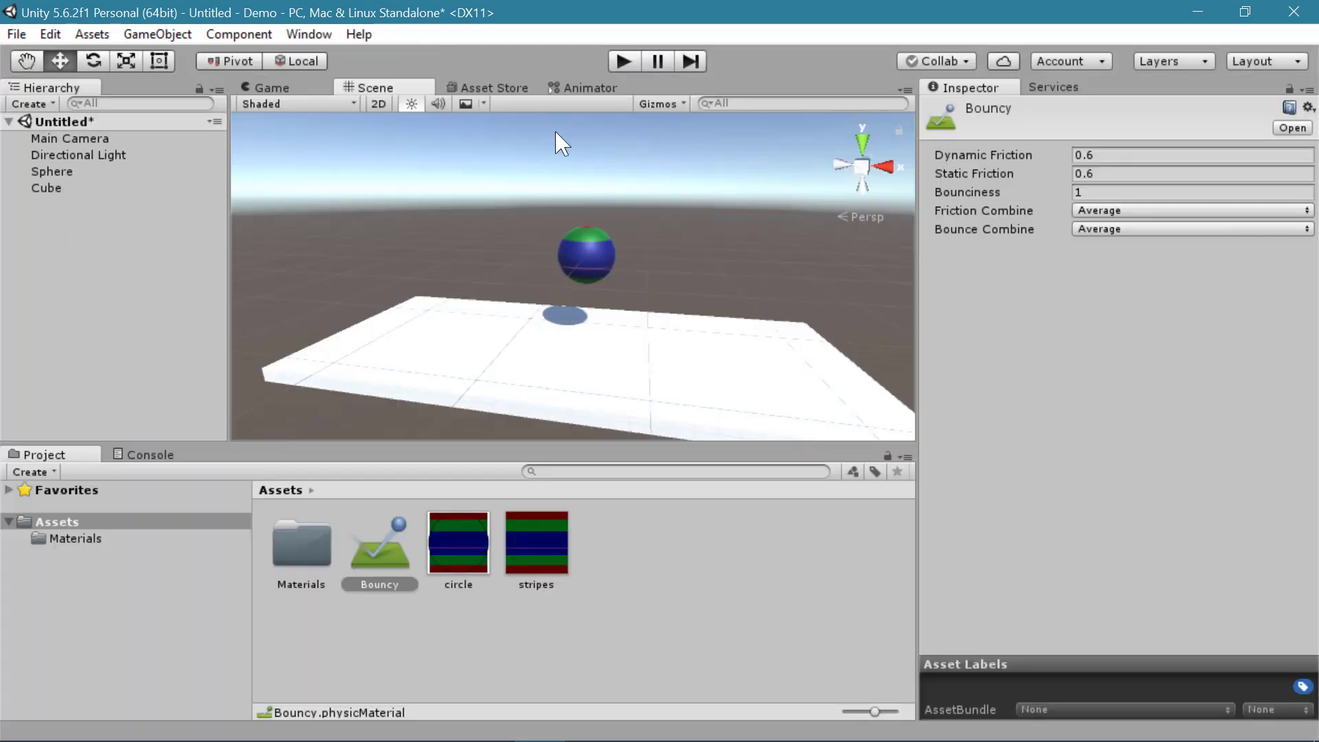
# - Assign the Bouncy physic material to the sphere's Sphere Collider and run the scene briefly to test the bounce
pyautogui.click(52, 172)
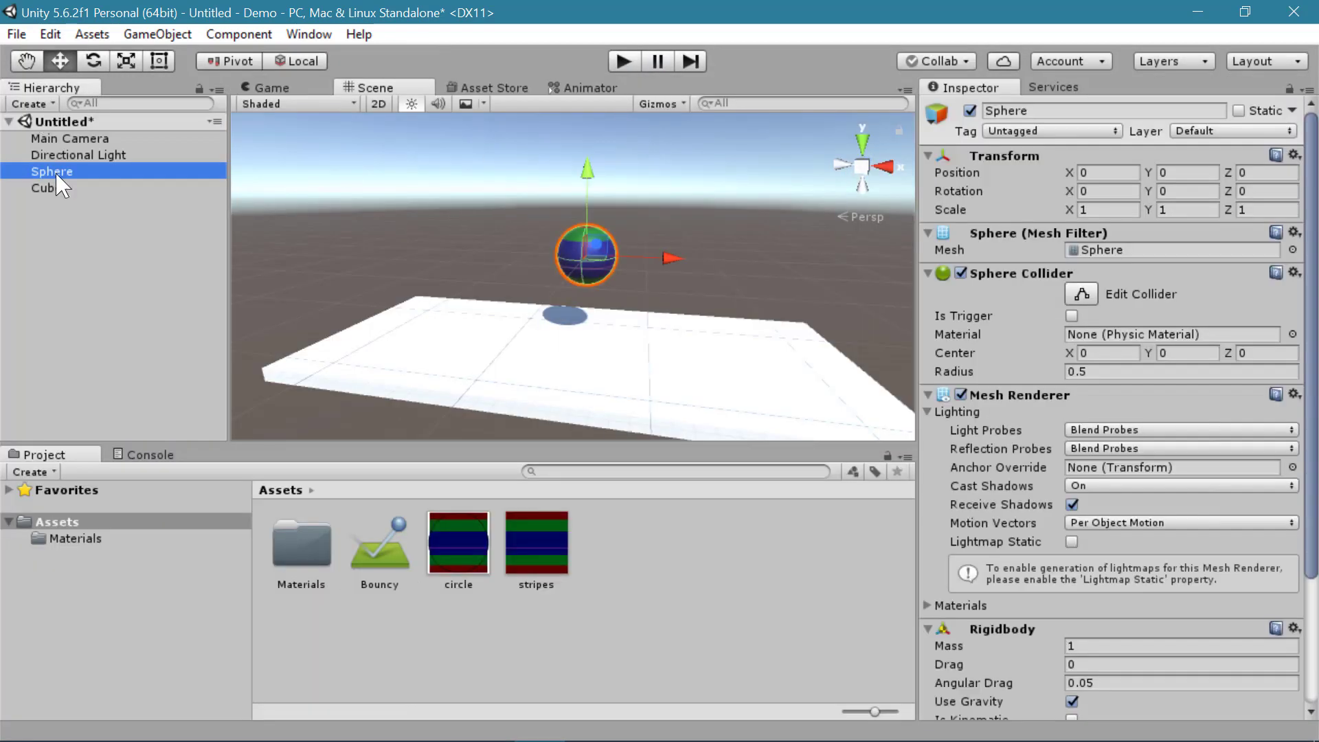
pyautogui.moveTo(375, 570); pyautogui.dragTo(992, 388)
pyautogui.moveTo(378, 550); pyautogui.dragTo(1115, 336)
pyautogui.click(629, 60)
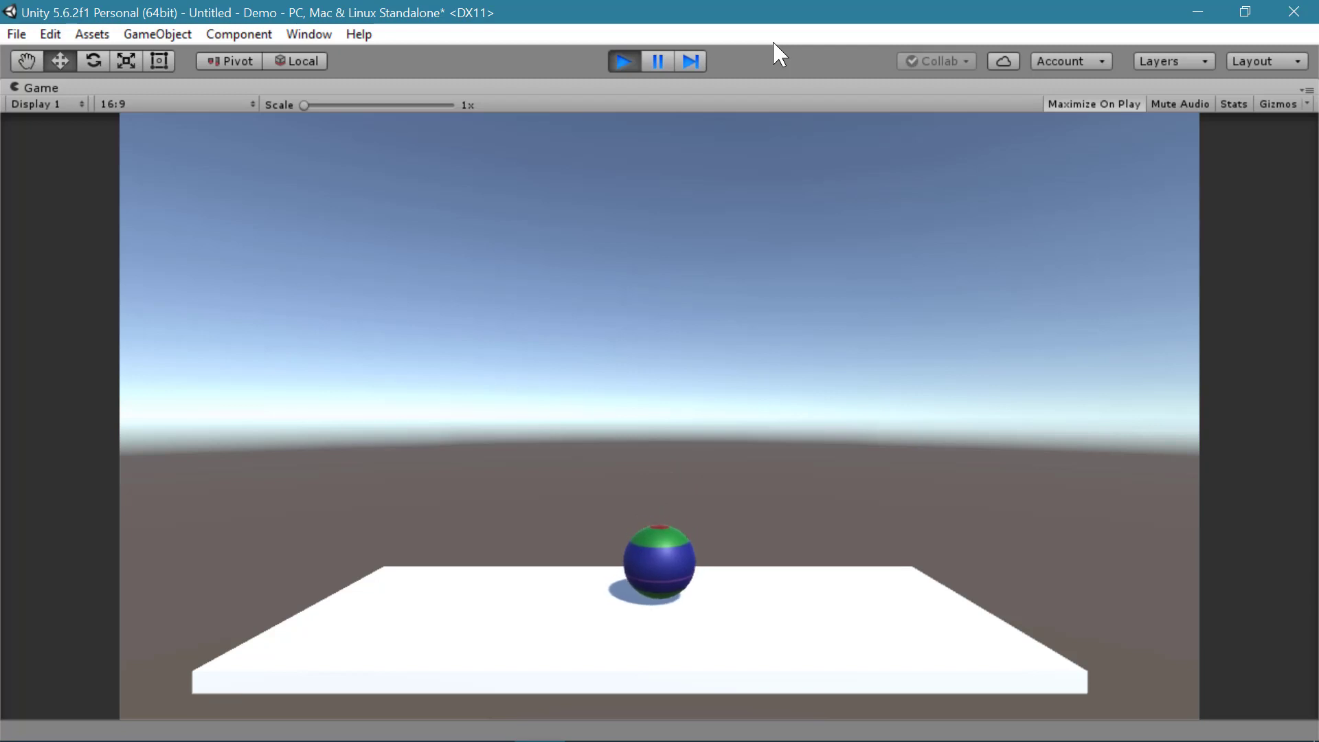
pyautogui.click(617, 60)
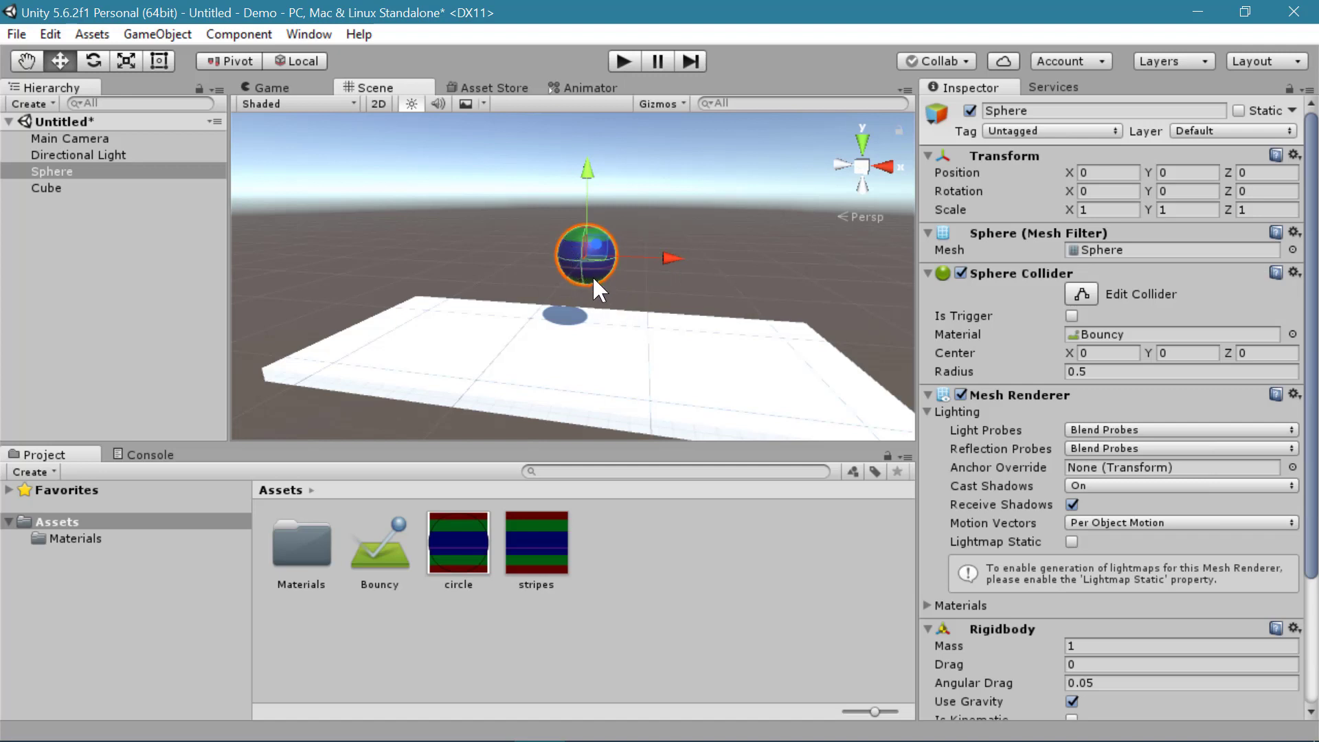
# - Assign the Bouncy physic material to the cube's Box Collider and run the scene briefly to test the bounce
pyautogui.press('Down')
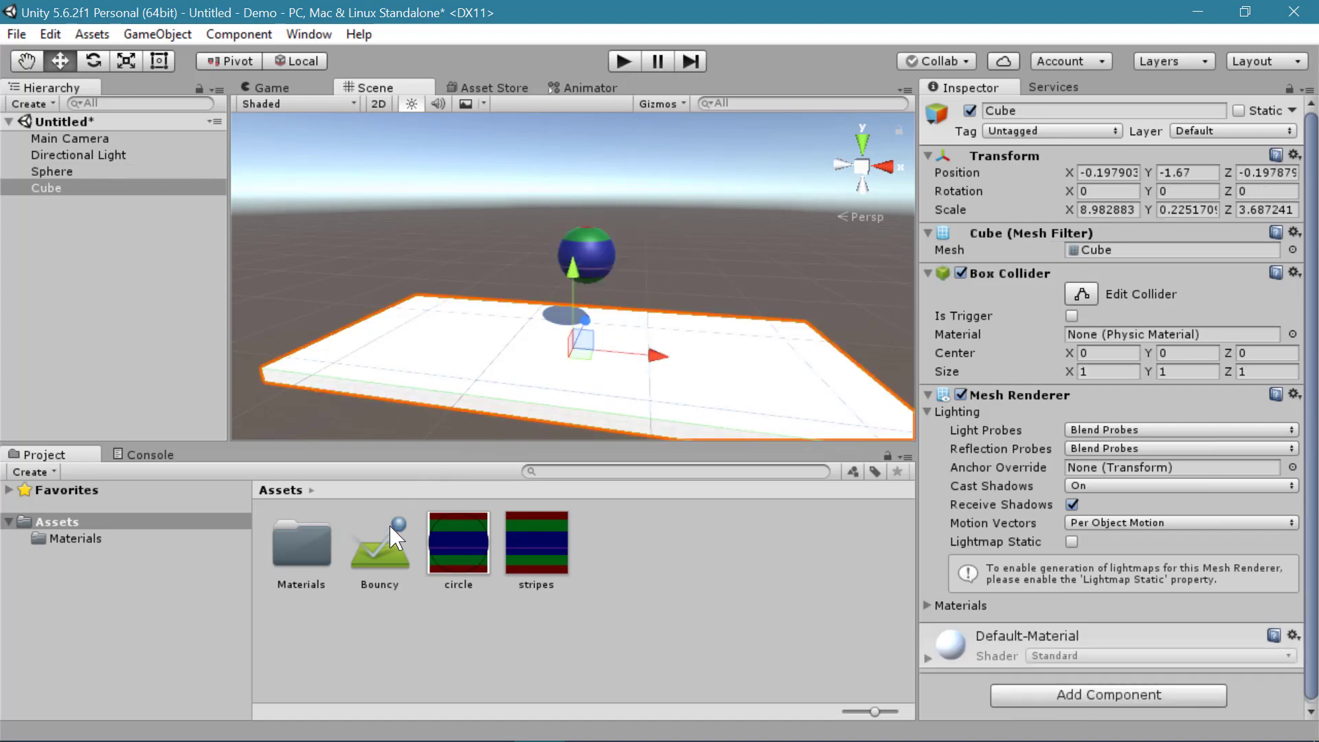
pyautogui.moveTo(377, 570); pyautogui.dragTo(1111, 335)
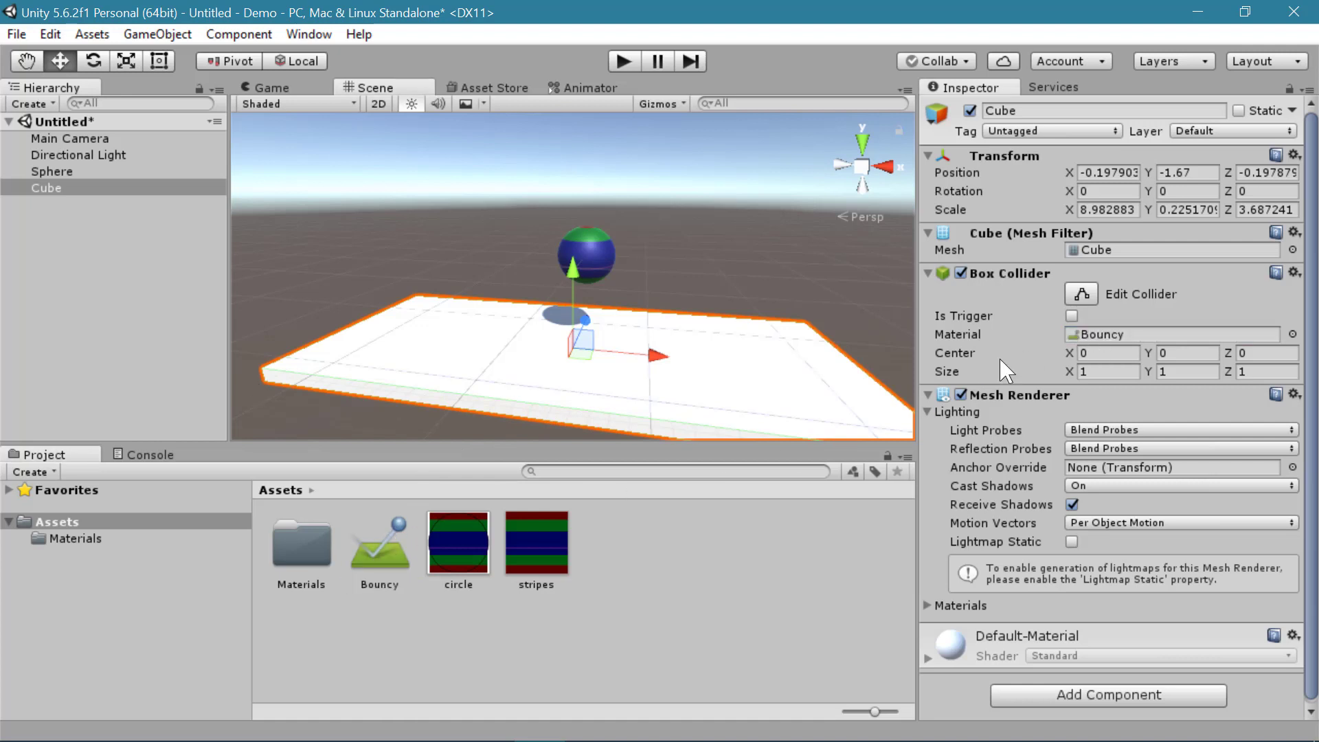
pyautogui.click(625, 60)
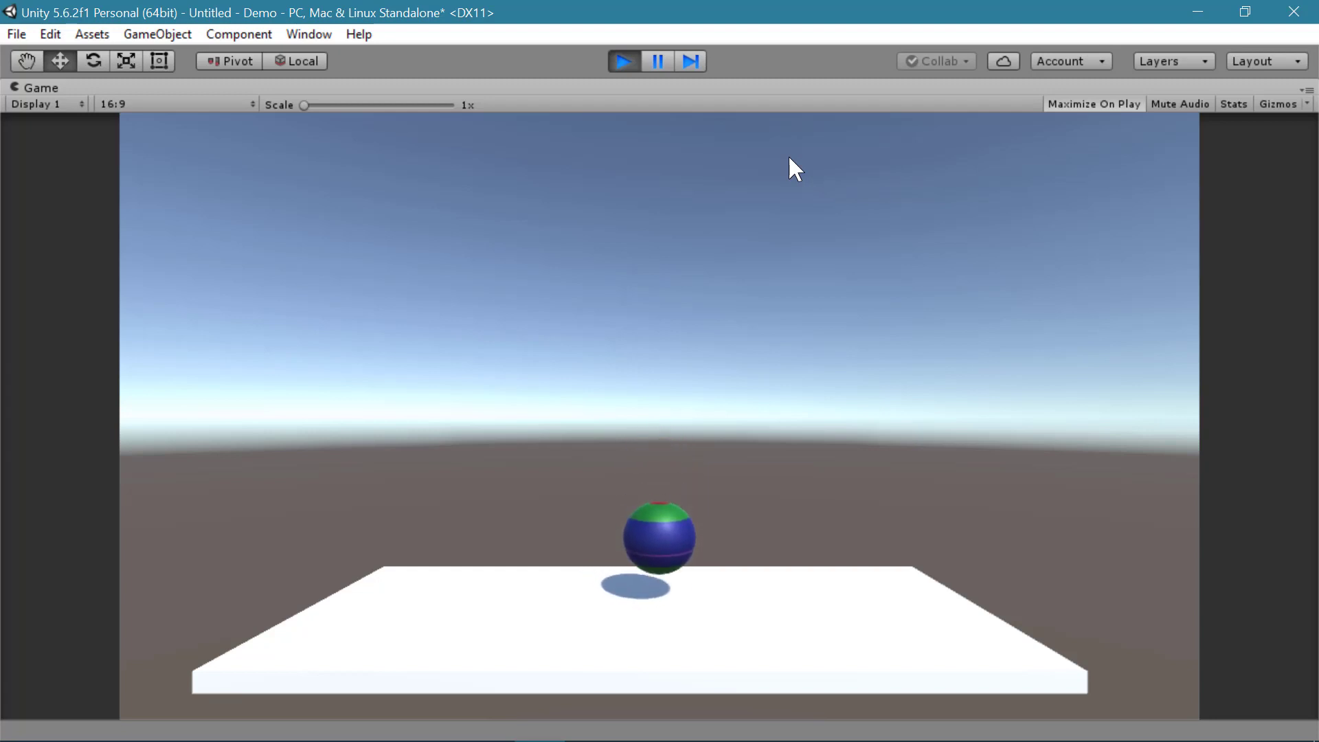
pyautogui.click(623, 61)
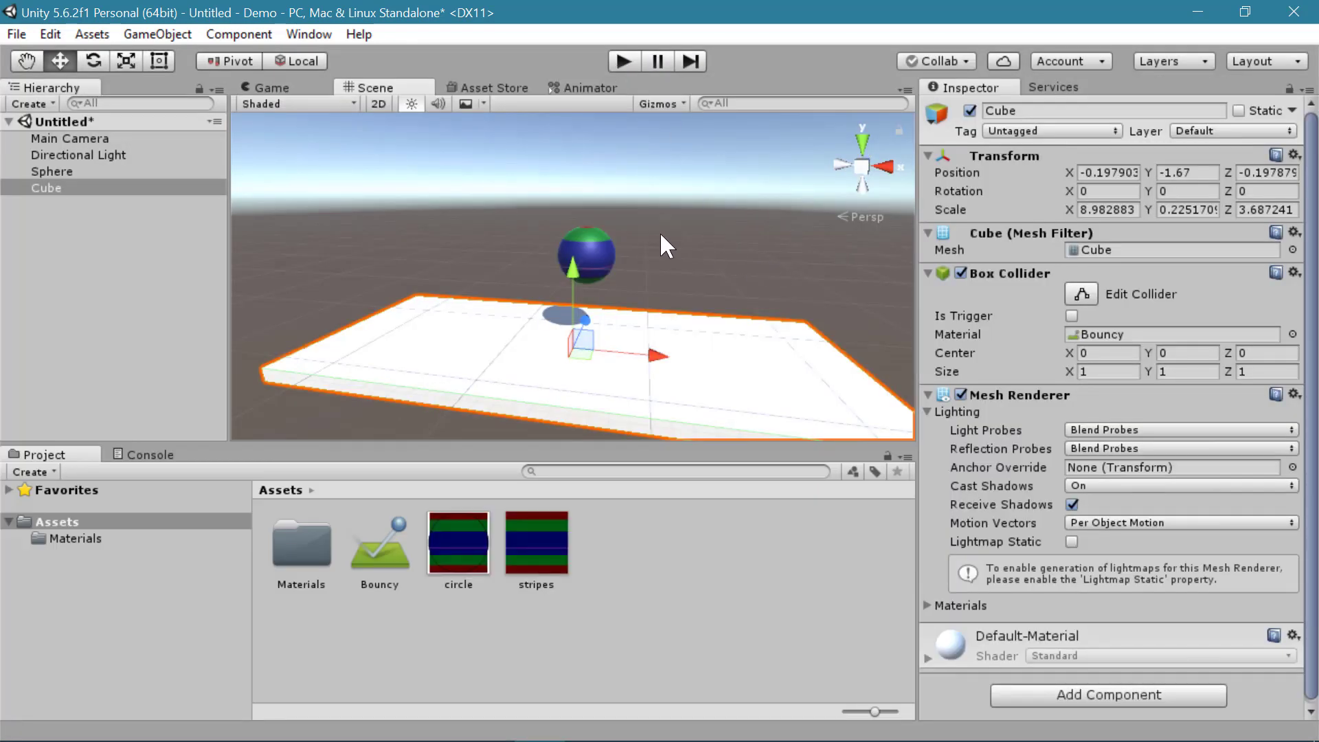
# - Tilt the cube platform to a Z rotation of about -14 degrees and check it in the game view
pyautogui.scroll(-5, 654, 278)
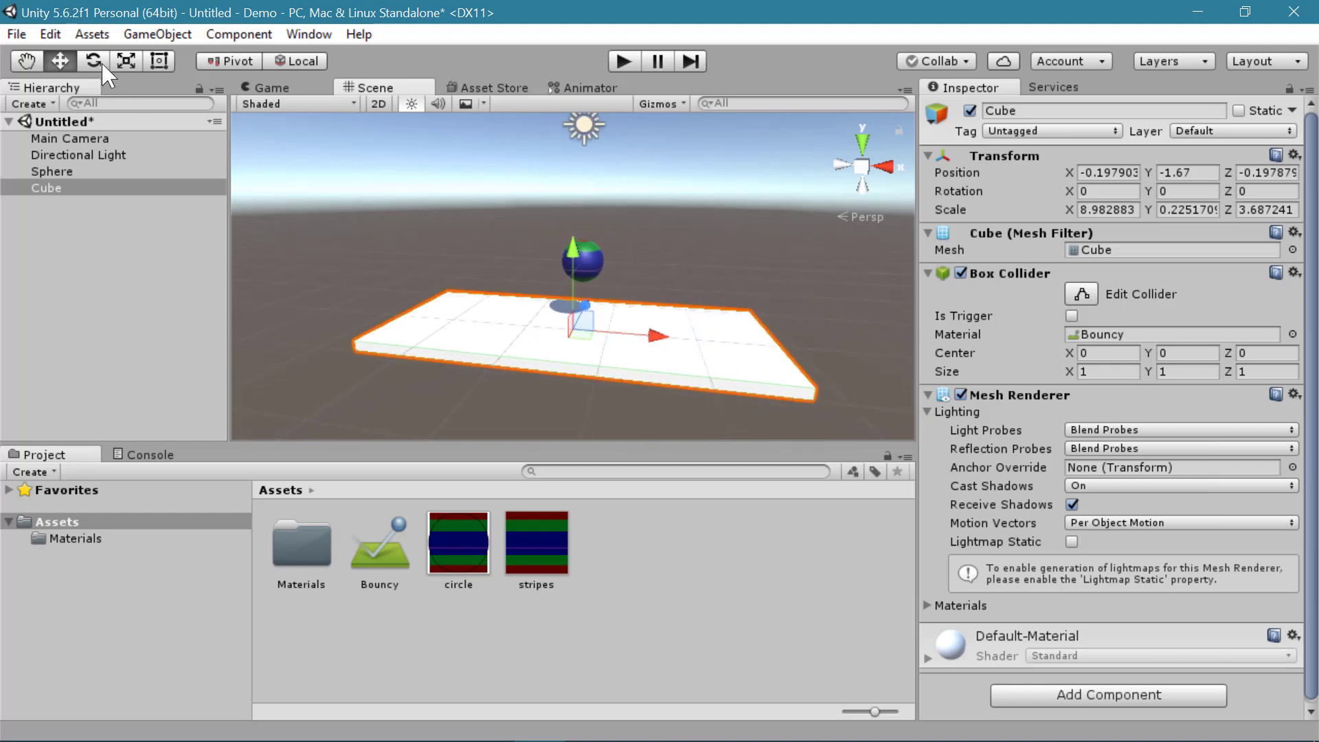
pyautogui.click(93, 60)
pyautogui.moveTo(606, 260); pyautogui.dragTo(650, 293)
pyautogui.click(279, 88)
pyautogui.click(351, 87)
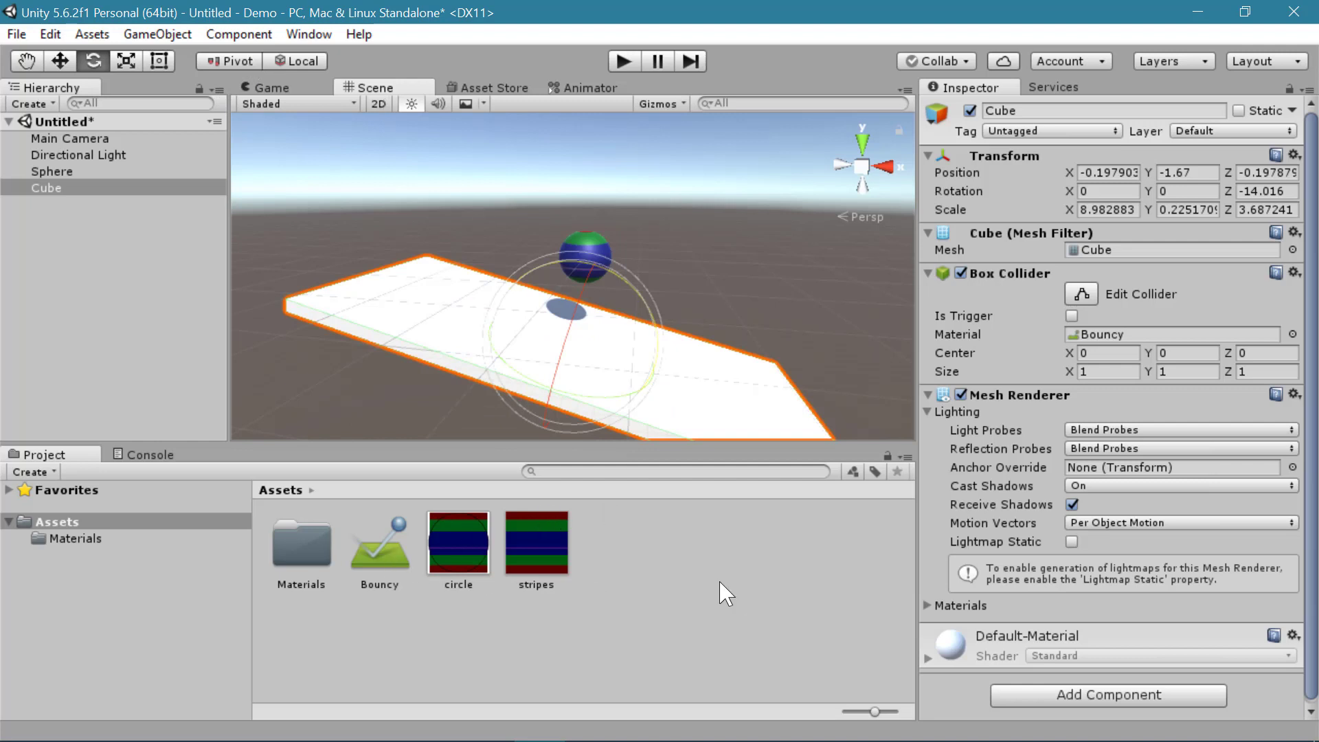
# - Create a Physic Material named Slippery in the Assets folder
pyautogui.rightClick(616, 551)
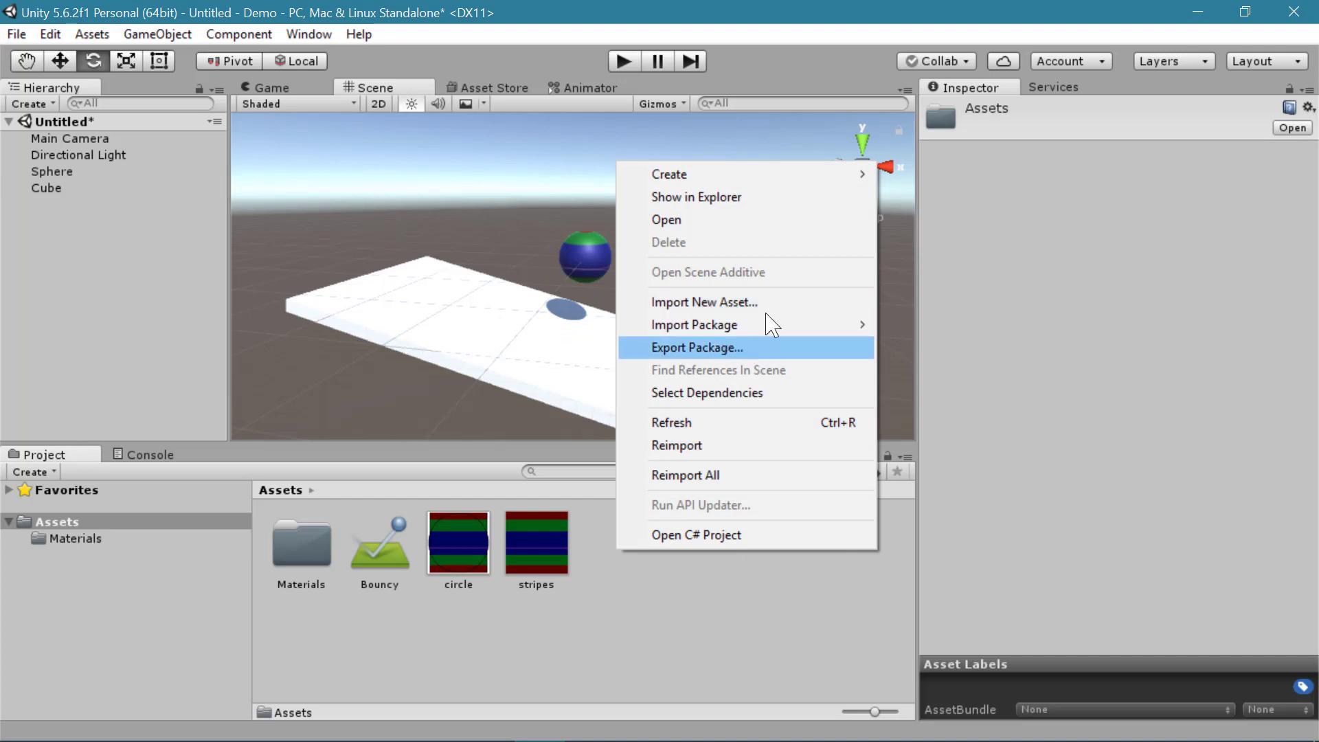
pyautogui.moveTo(835, 179)
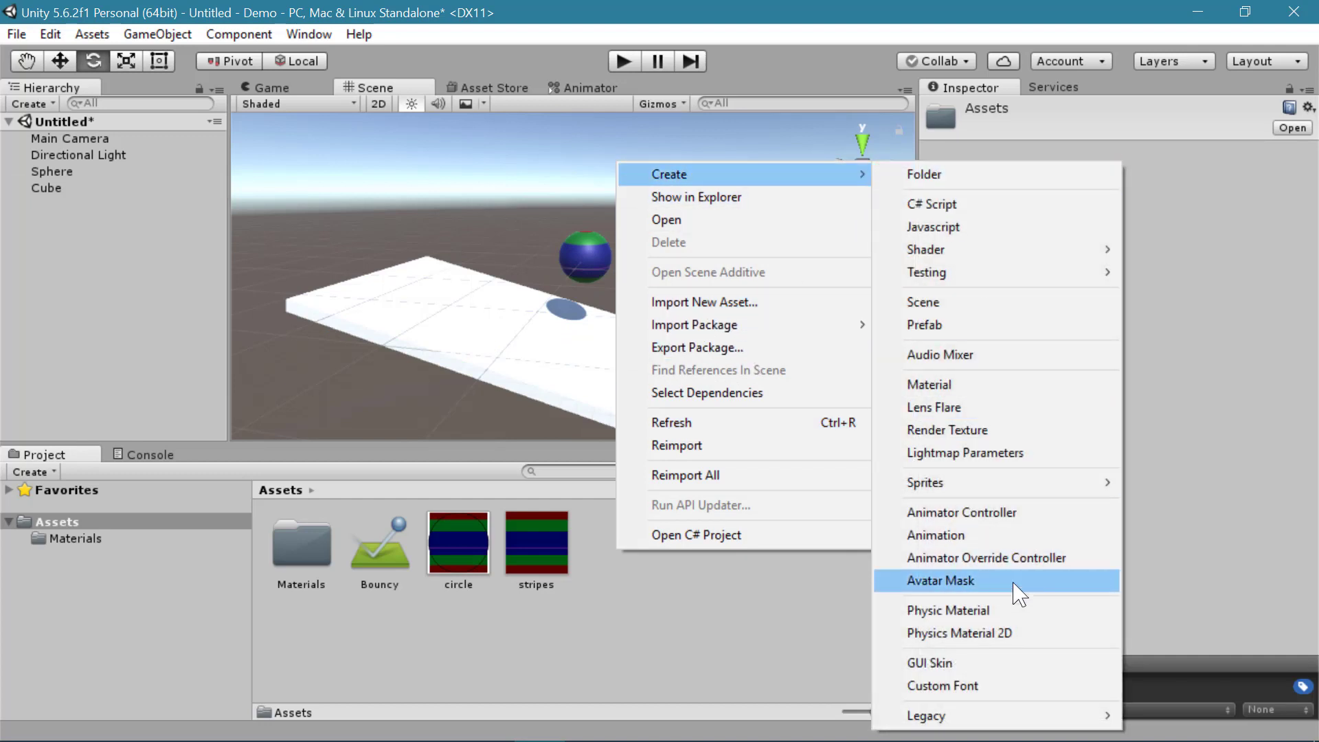
pyautogui.click(1002, 618)
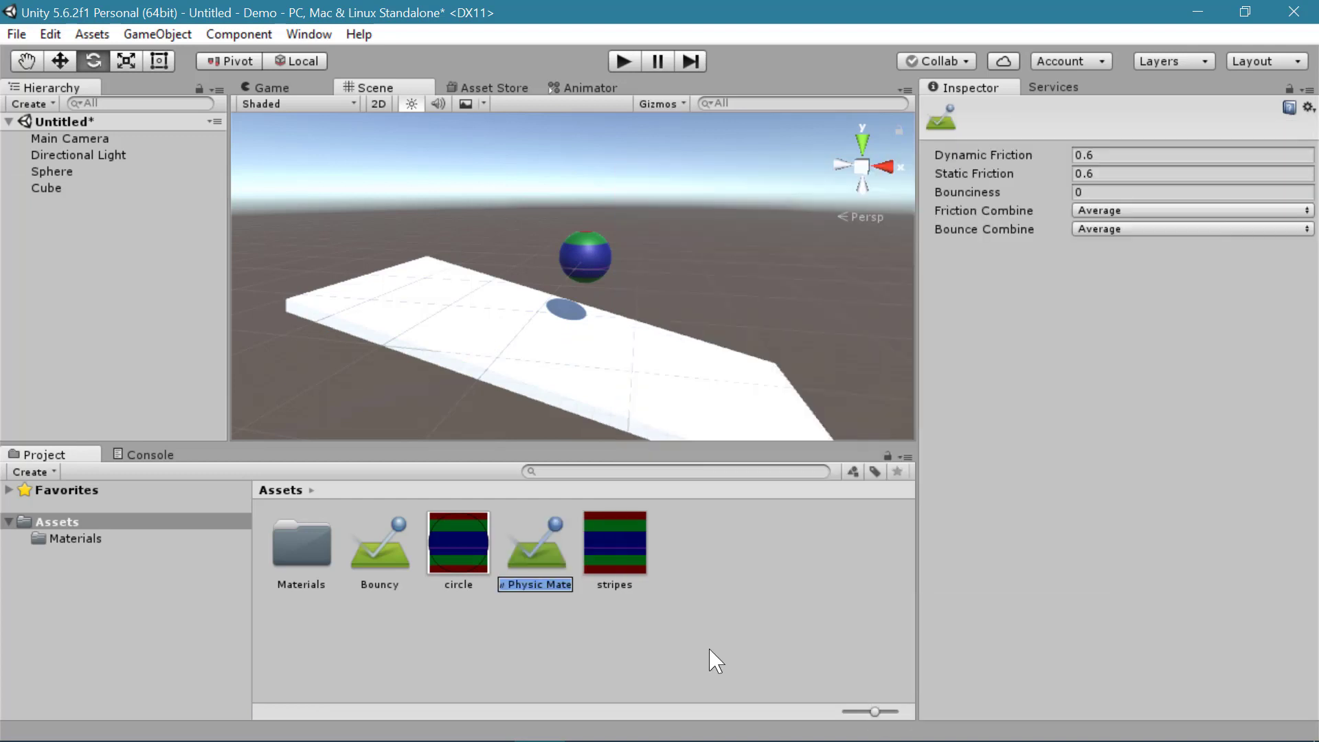
pyautogui.write('Slippery')
pyautogui.press('Return')
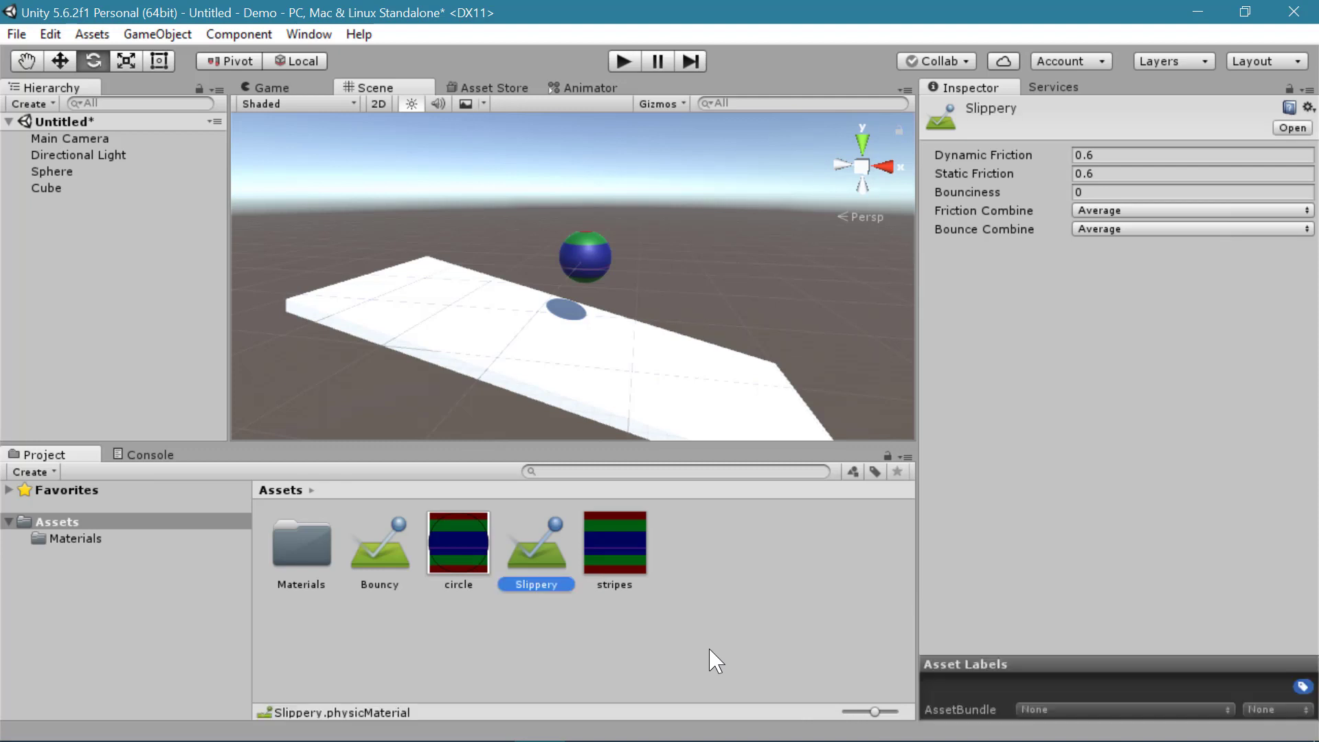
# - Create a Physic Material named Rough in the Assets folder
pyautogui.rightClick(736, 609)
pyautogui.moveTo(980, 214)
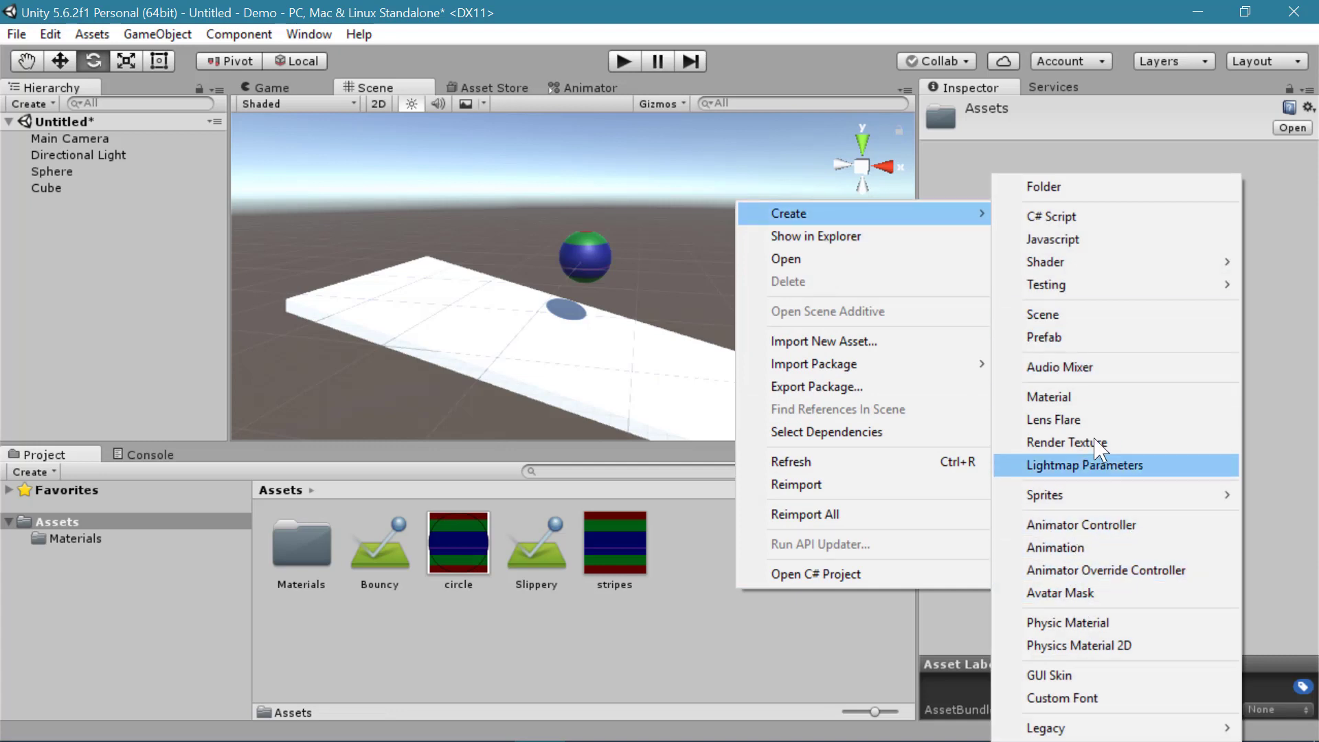
pyautogui.click(1107, 622)
pyautogui.write('Rough')
pyautogui.press('Return')
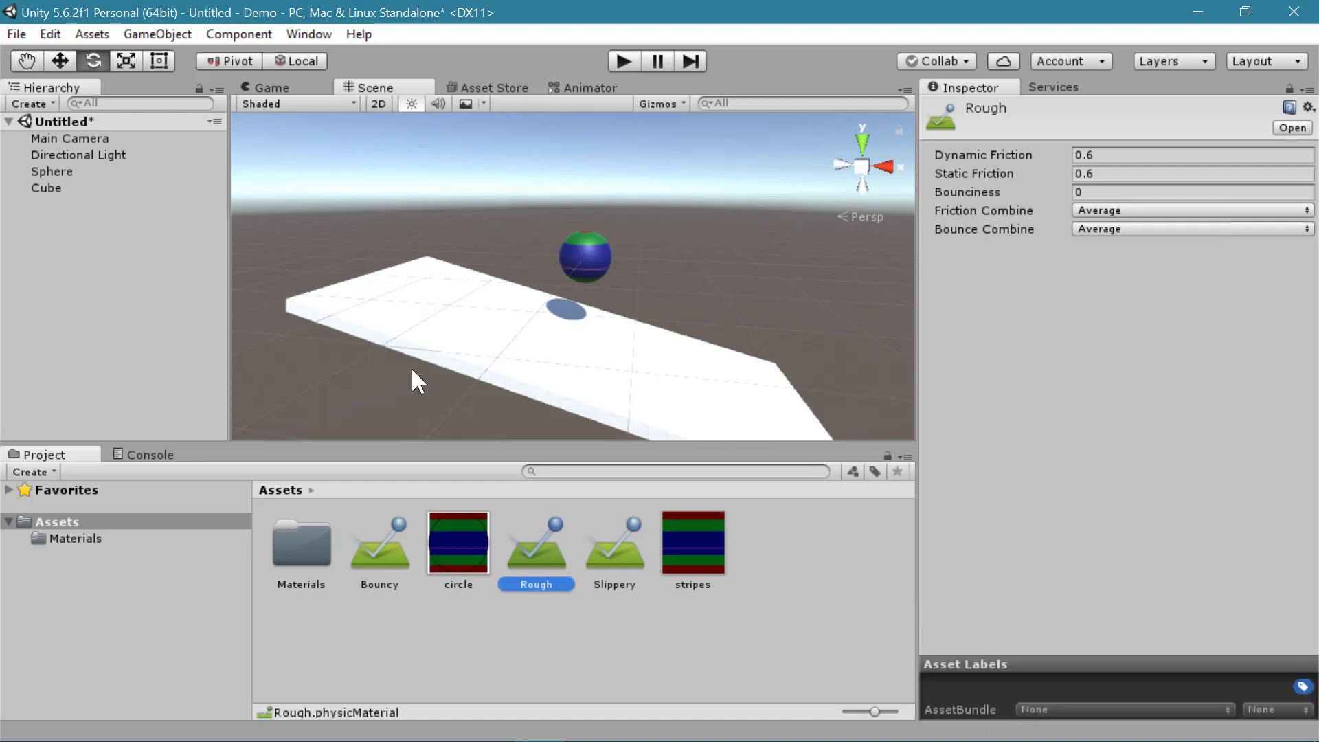
# - Set both the Dynamic Friction and Static Friction of the Slippery physic material to 0
pyautogui.press('Right')
pyautogui.click(1105, 154)
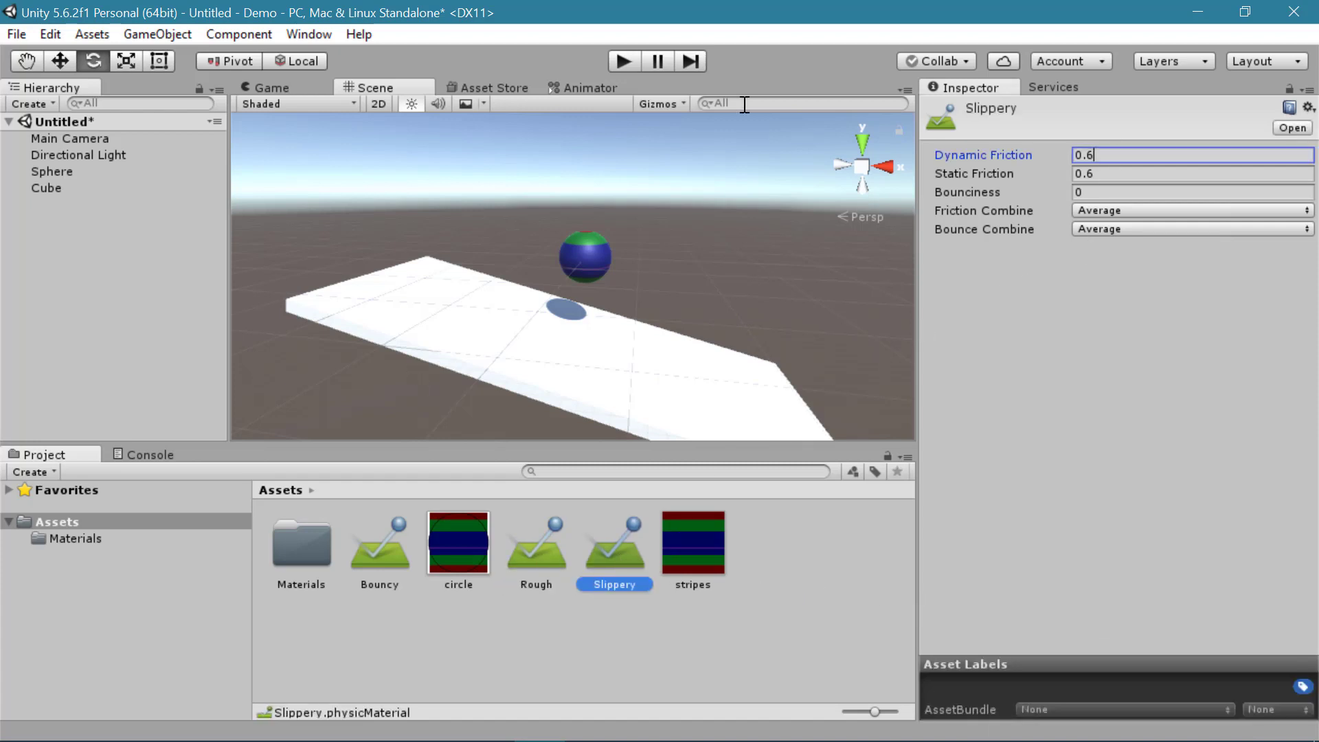
pyautogui.write('0')
pyautogui.click(1127, 174)
pyautogui.write('0')
pyautogui.click(734, 602)
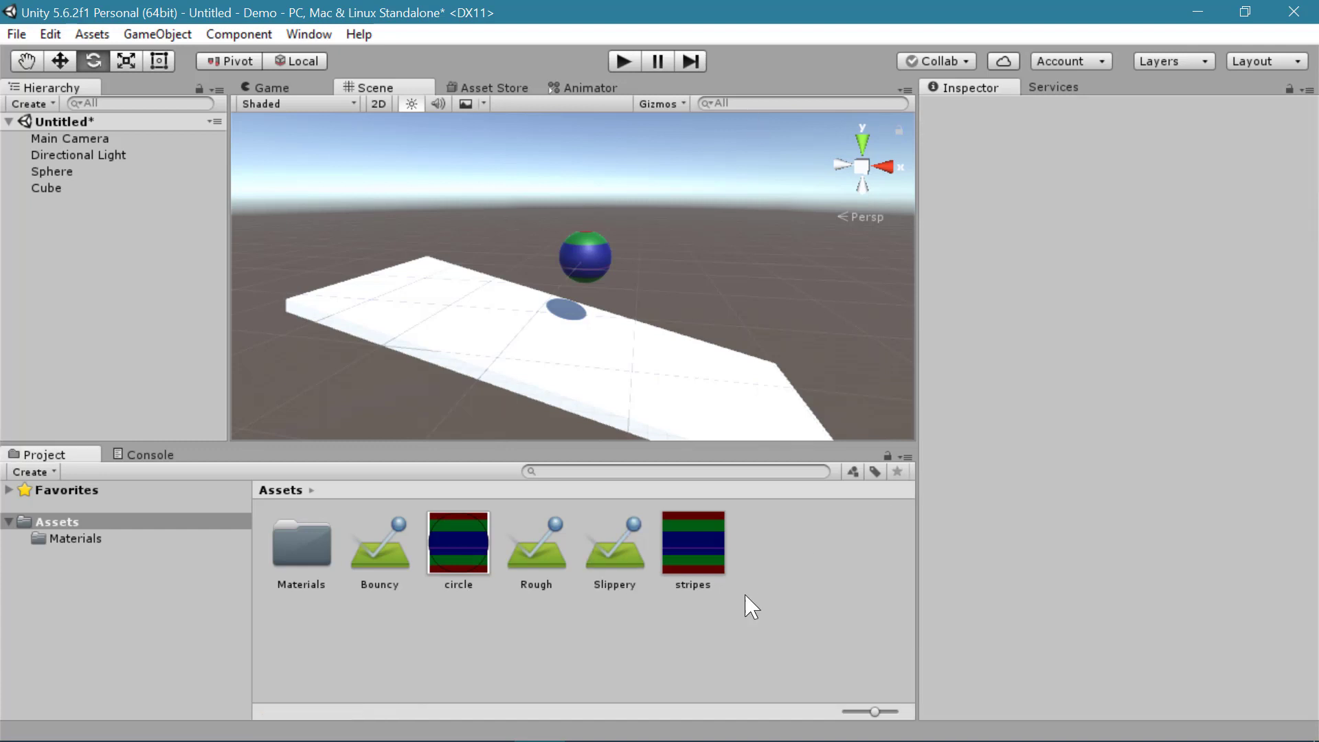
# - Set both the Dynamic Friction and Static Friction of the Rough physic material to 2
pyautogui.click(511, 553)
pyautogui.click(1127, 157)
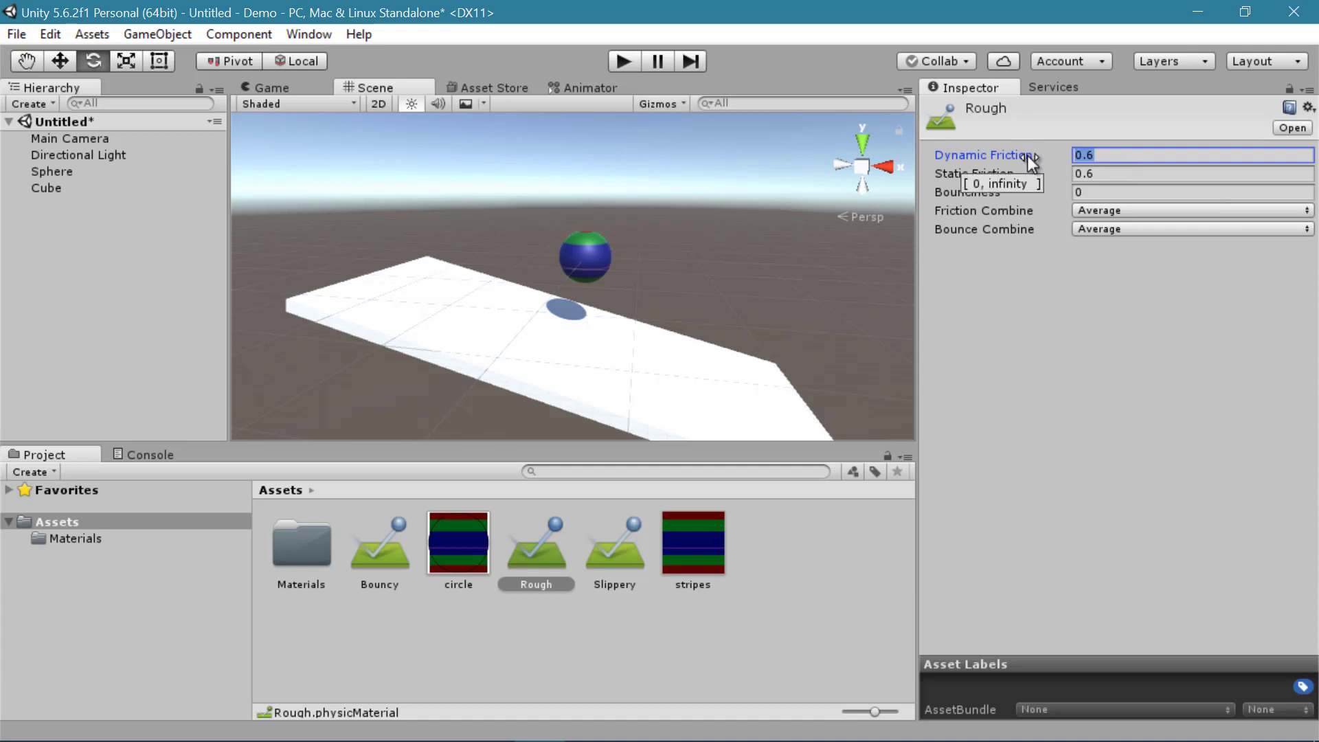
pyautogui.click(1114, 177)
pyautogui.write('2')
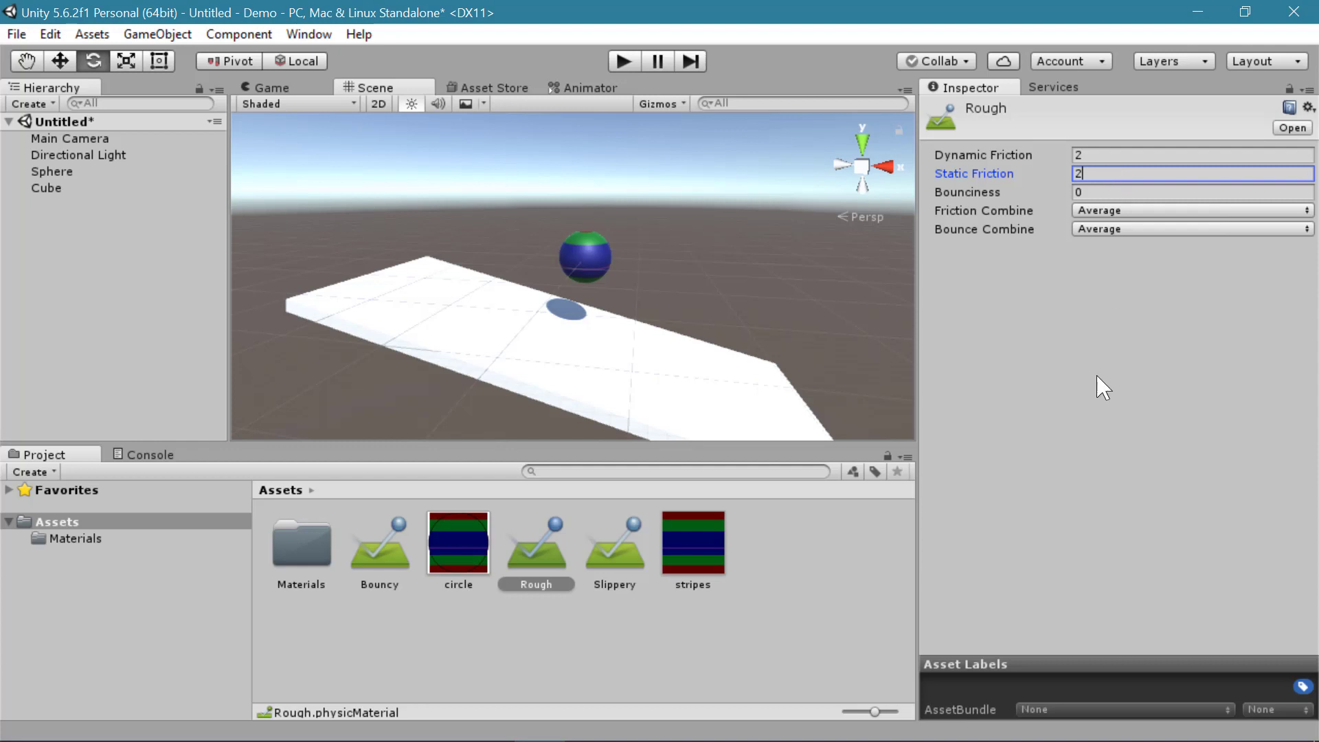
pyautogui.click(1106, 390)
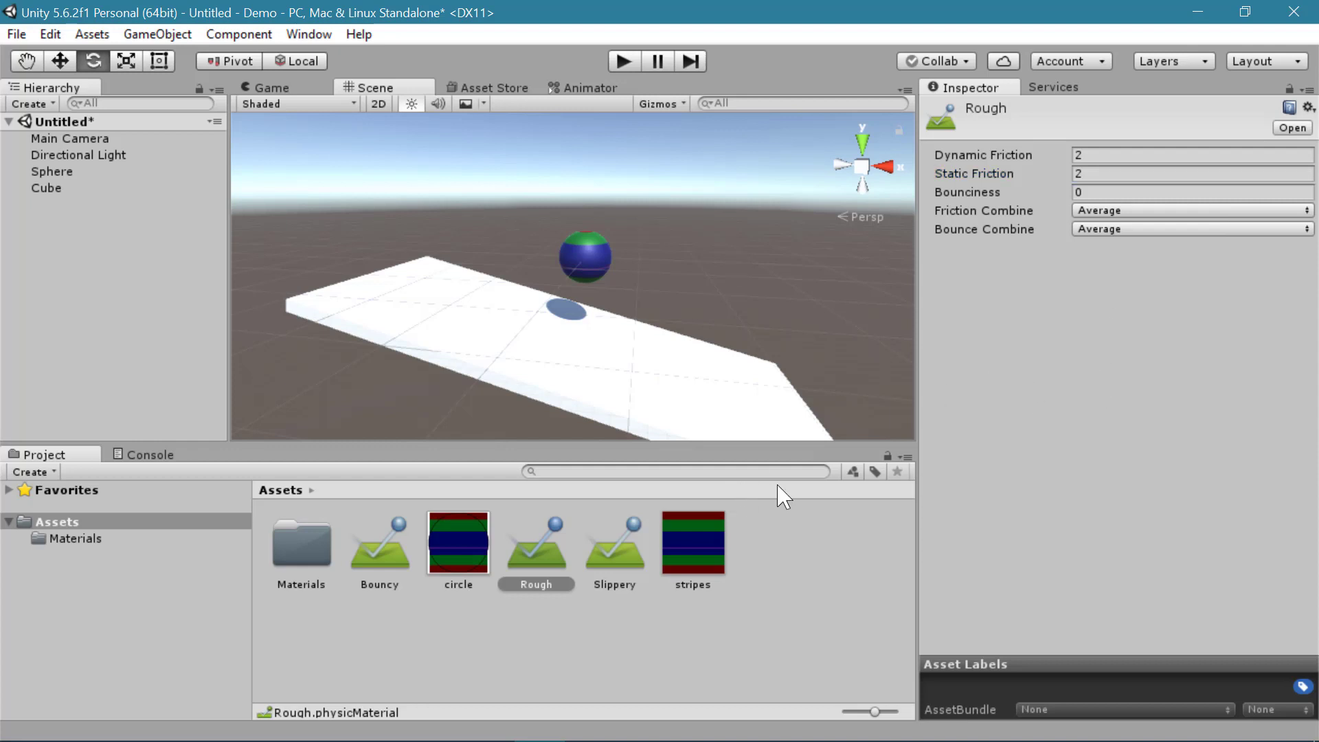
# - Assign the Slippery physic material to the colliders of the sphere and the cube, and run the scene briefly to test the slide
pyautogui.click(591, 257)
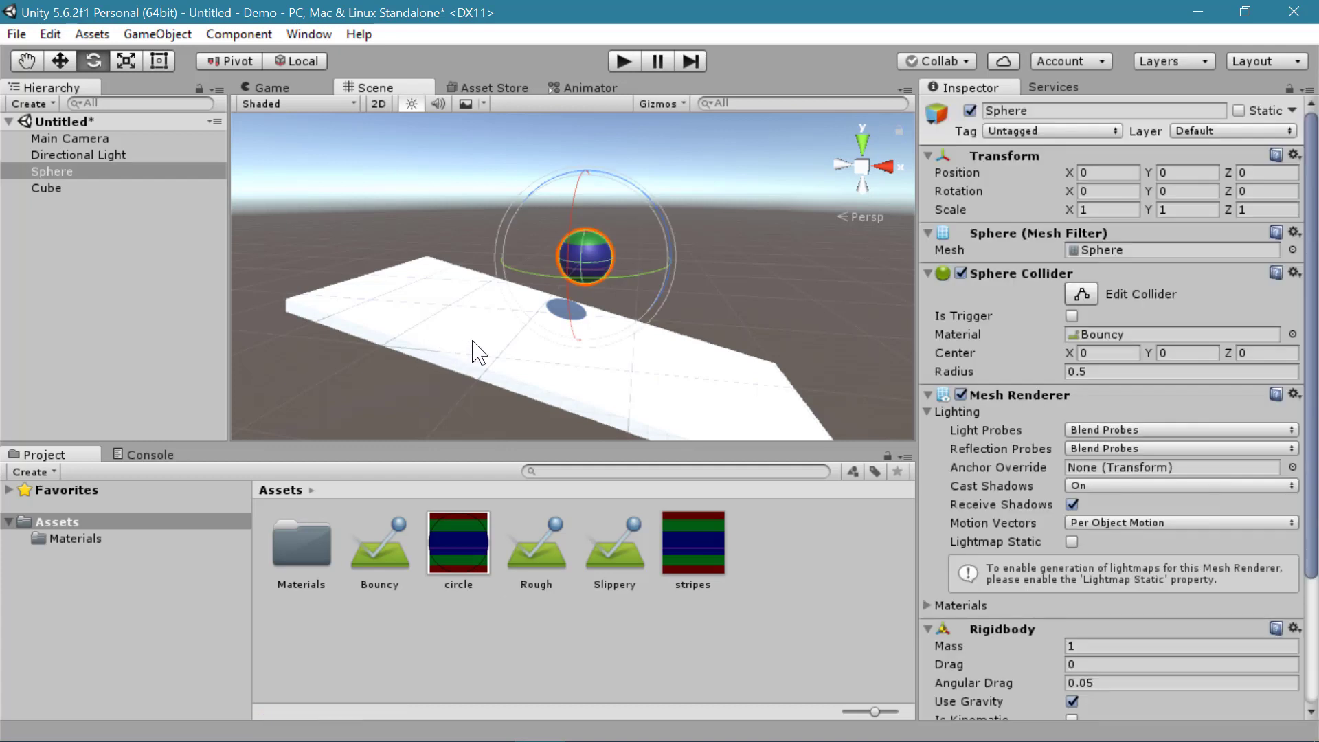
pyautogui.click(525, 371)
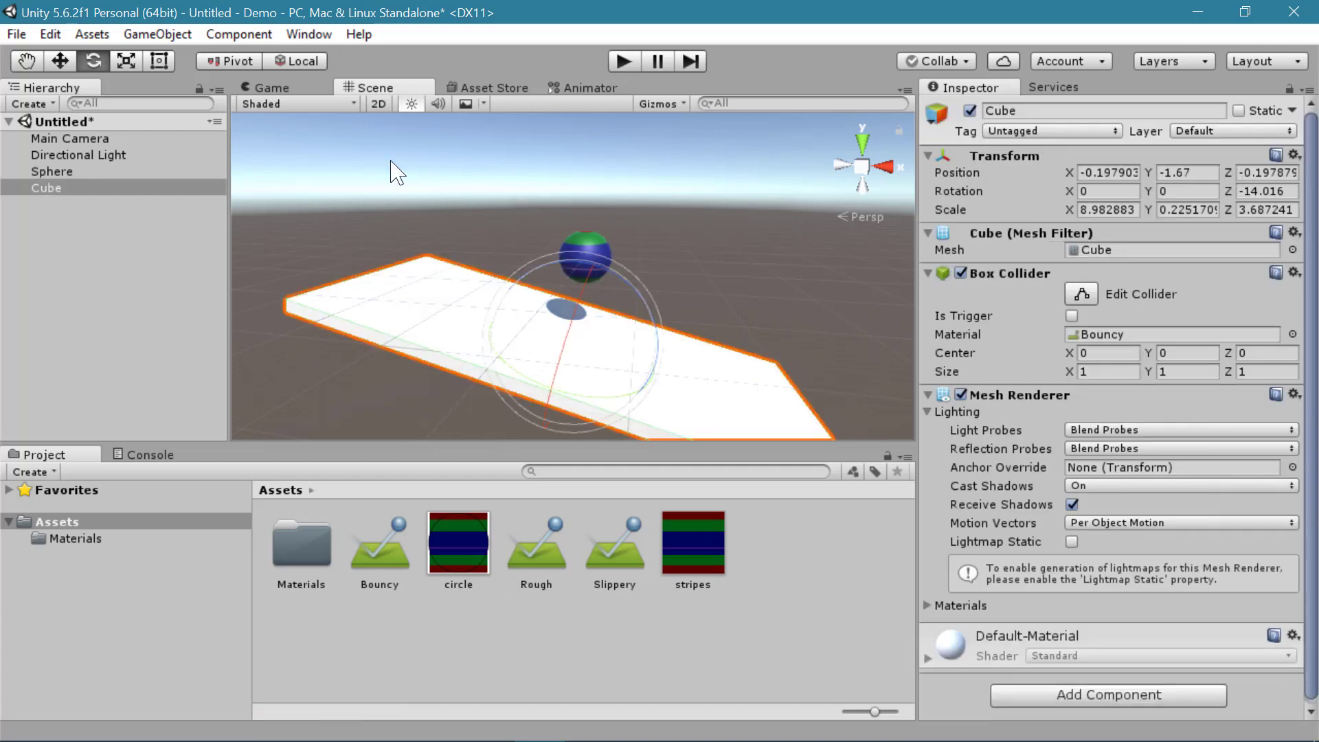
pyautogui.click(586, 256)
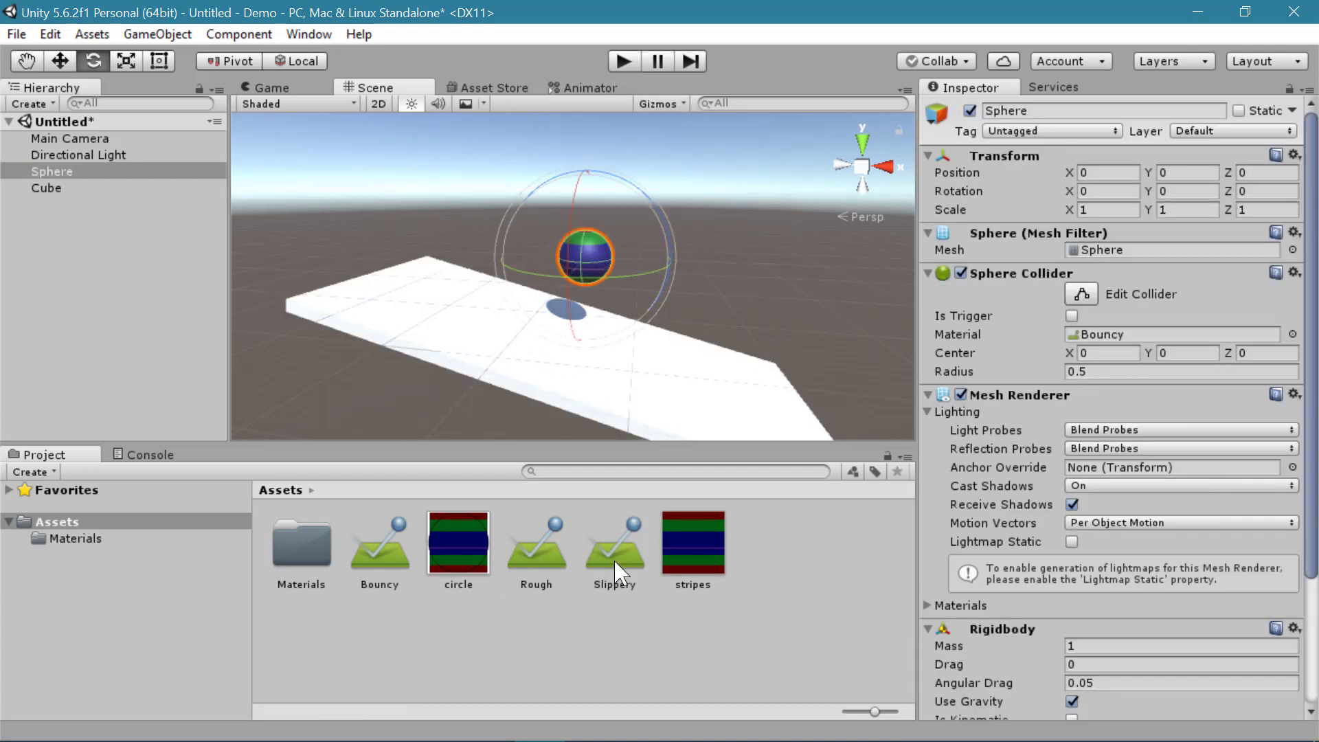
pyautogui.moveTo(616, 571); pyautogui.dragTo(1117, 332)
pyautogui.click(398, 273)
pyautogui.moveTo(596, 539); pyautogui.dragTo(1109, 336)
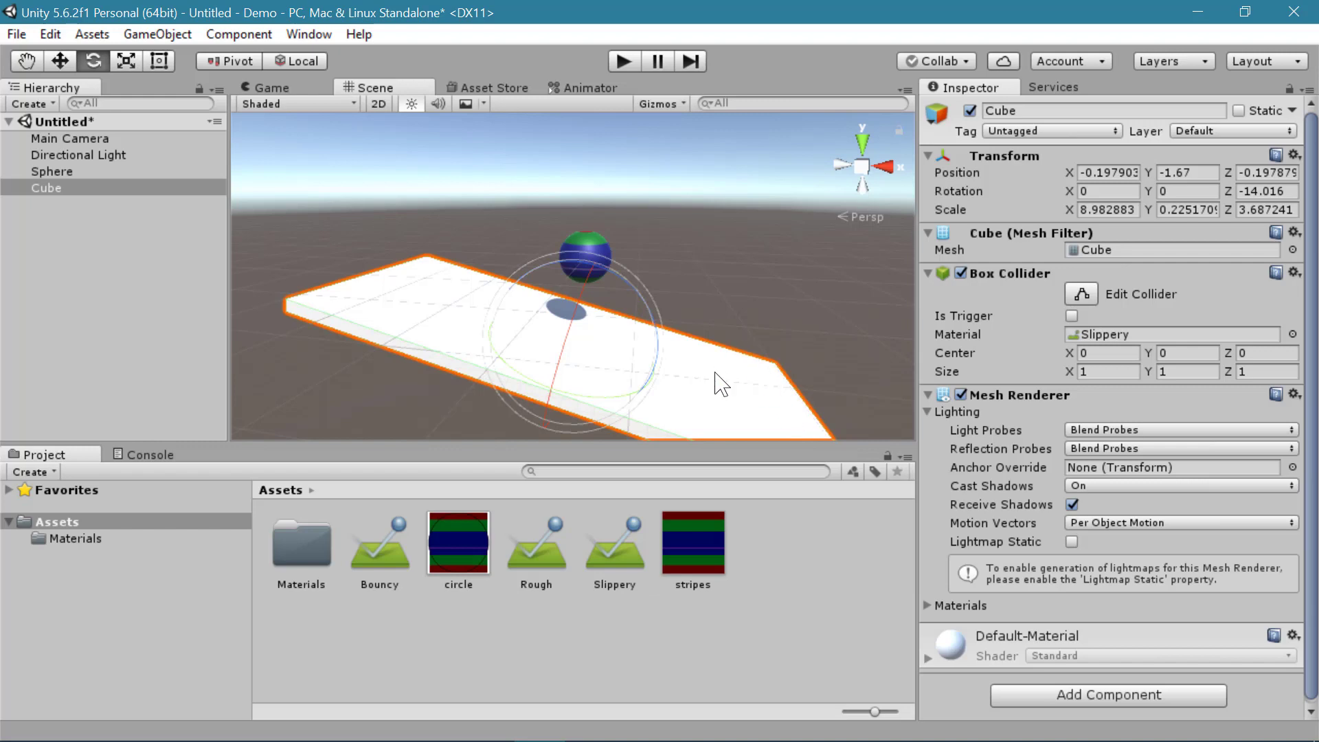
pyautogui.click(623, 62)
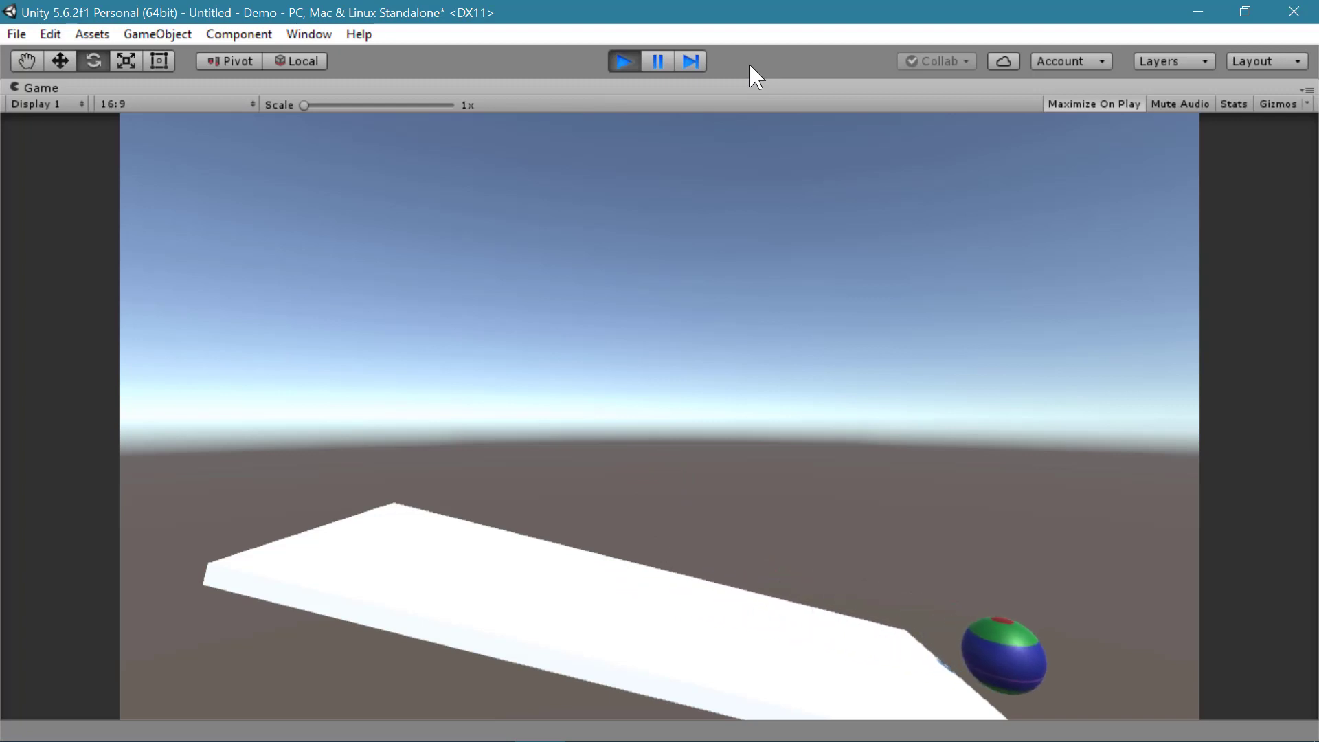
pyautogui.click(624, 61)
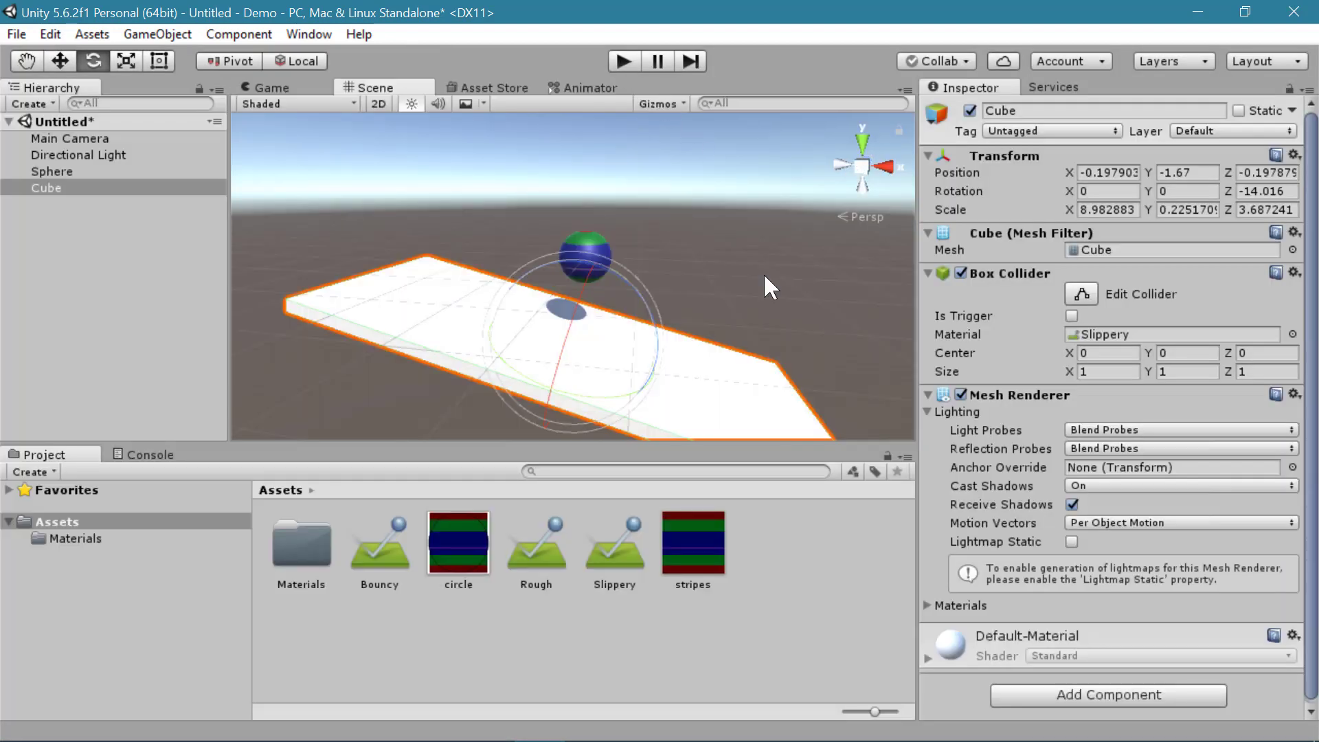
# - Assign the Rough physic material to the colliders of the cube and the sphere
pyautogui.moveTo(526, 571); pyautogui.dragTo(1099, 333)
pyautogui.click(51, 171)
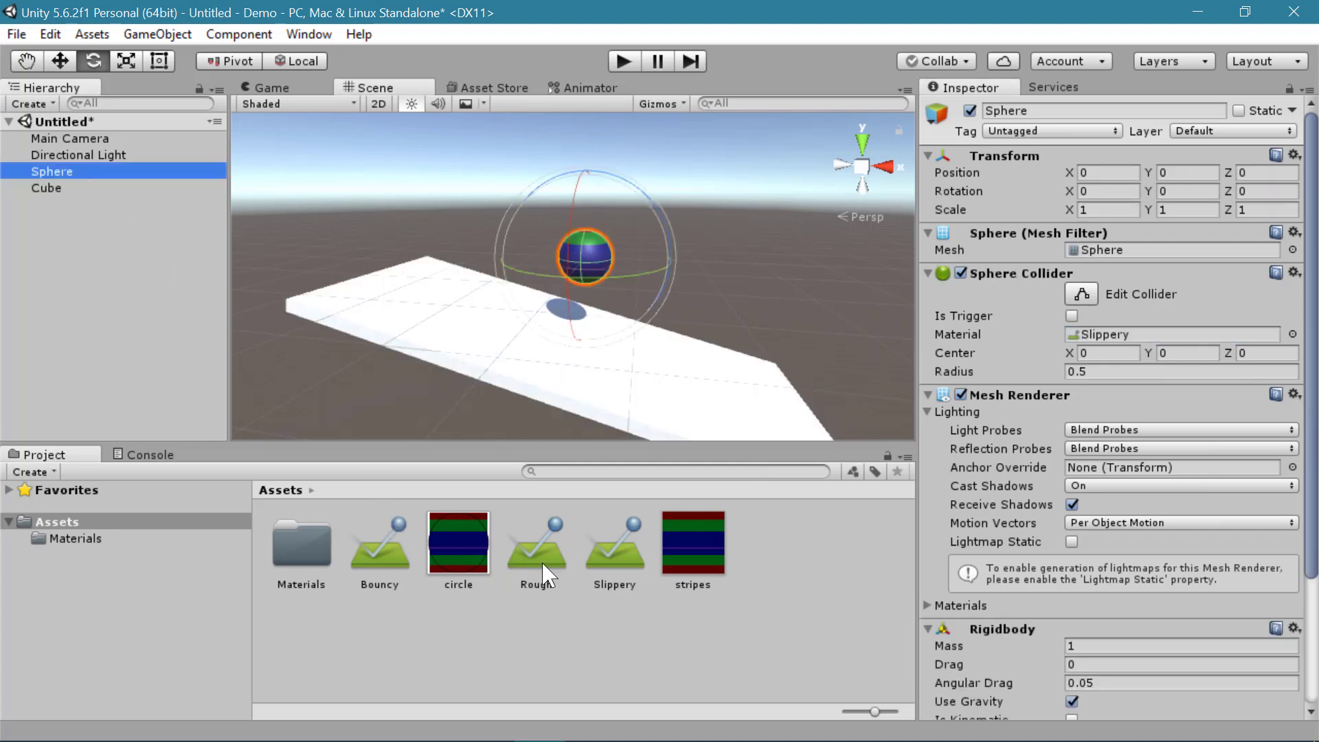
pyautogui.moveTo(547, 567); pyautogui.dragTo(1142, 336)
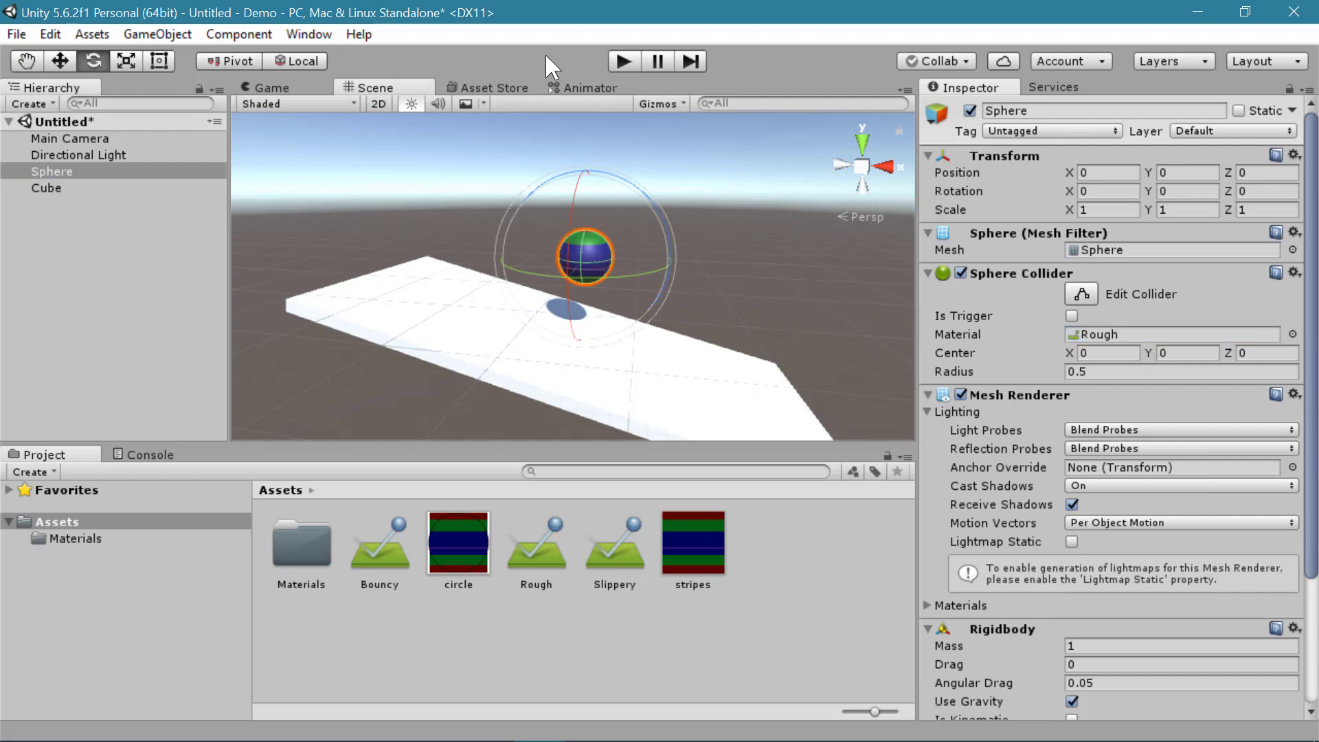
# - Set the Bounciness of the Rough physic material to 1, running the scene briefly before and after the change
pyautogui.click(626, 62)
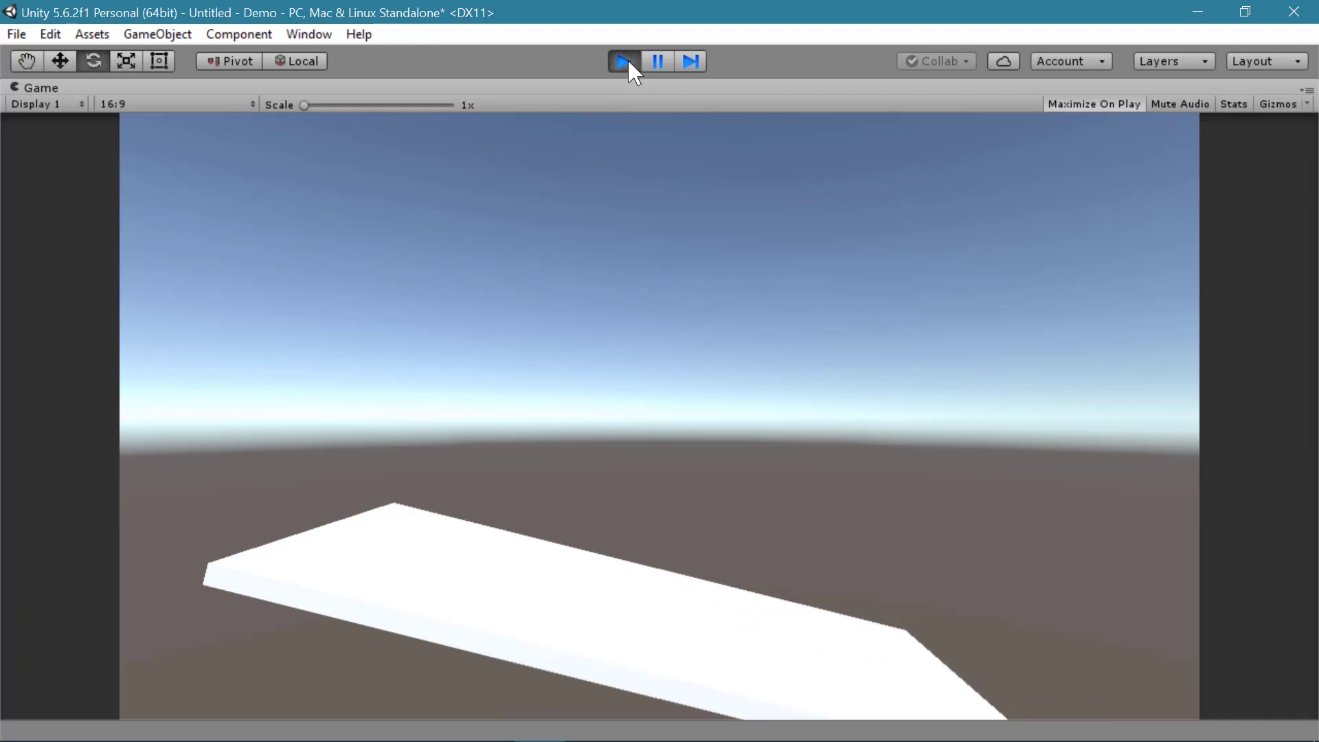
pyautogui.click(625, 60)
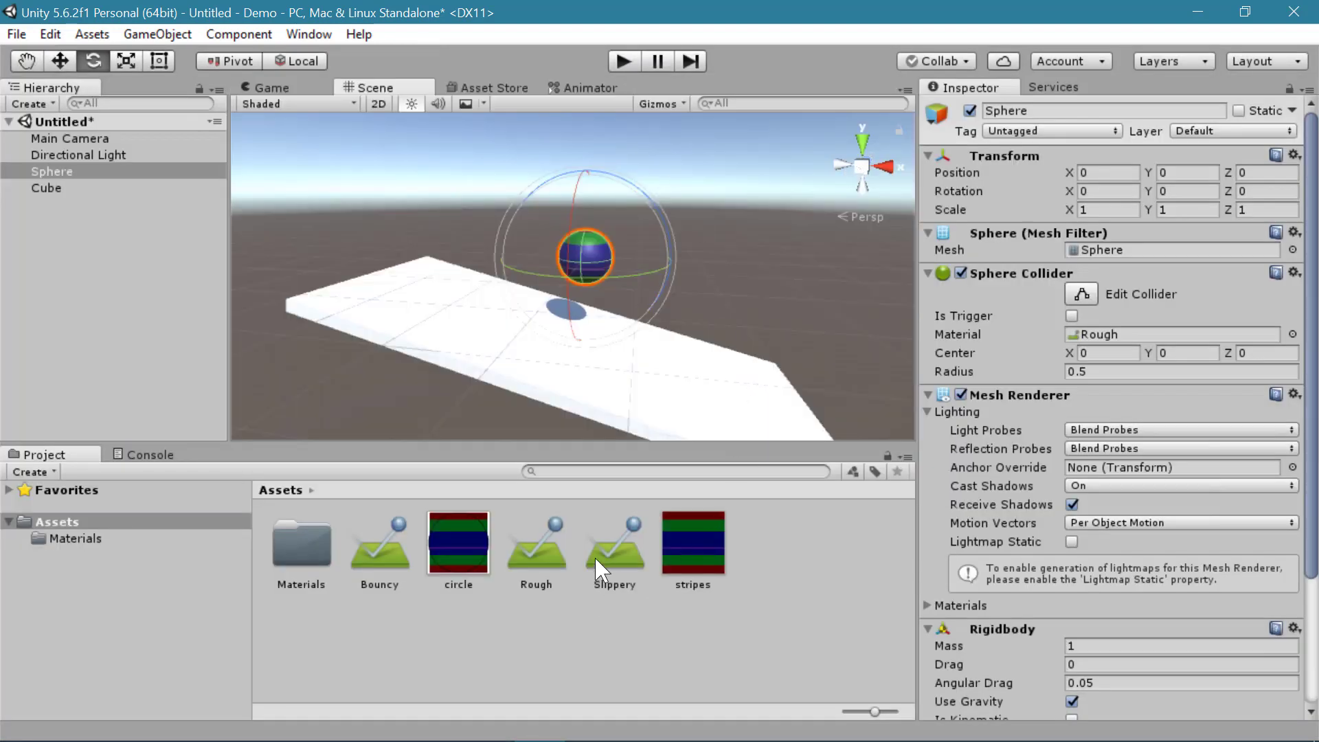
pyautogui.click(536, 550)
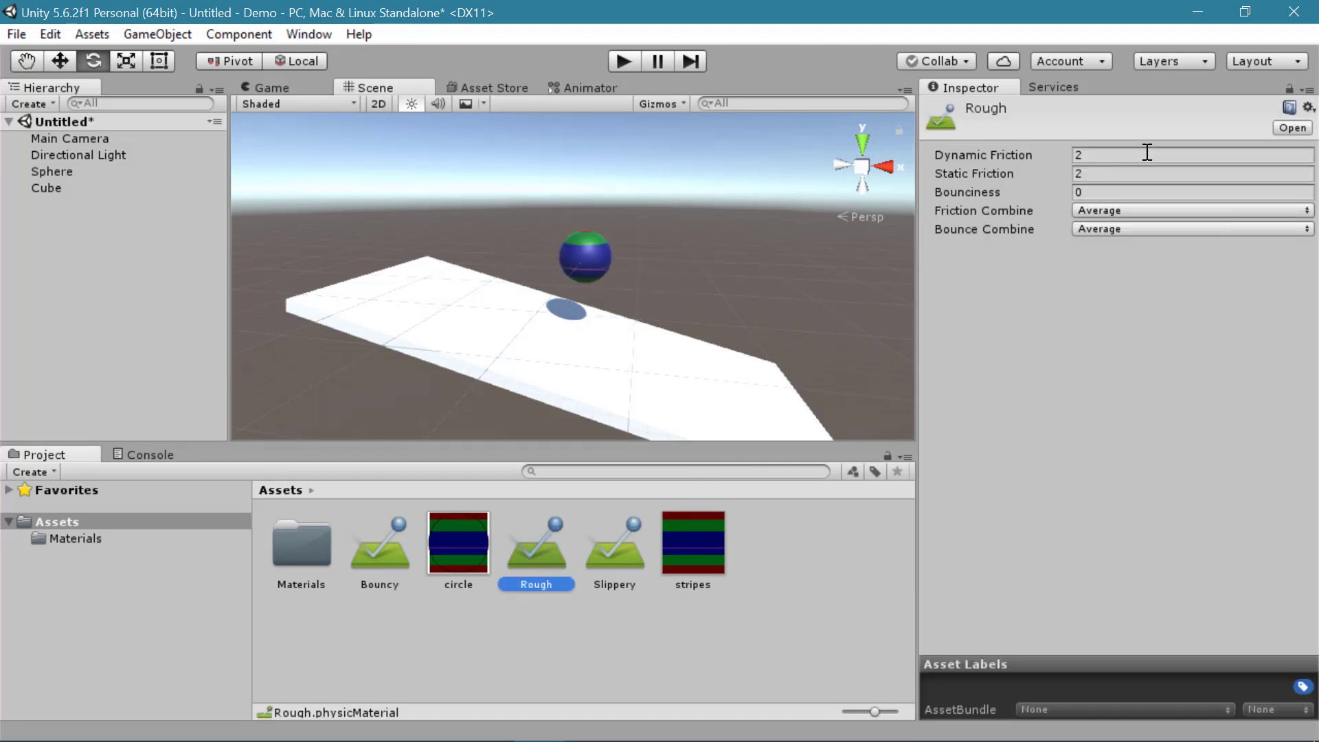
pyautogui.click(1109, 191)
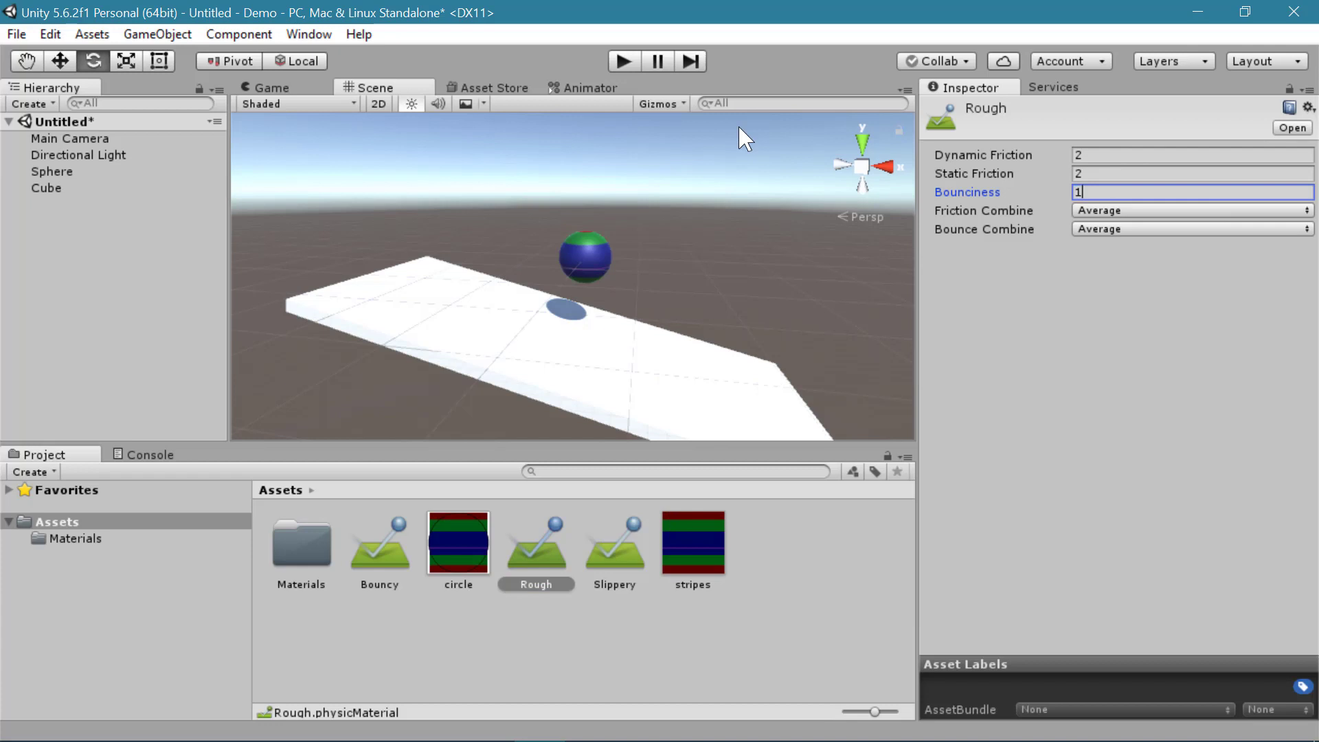
pyautogui.click(623, 62)
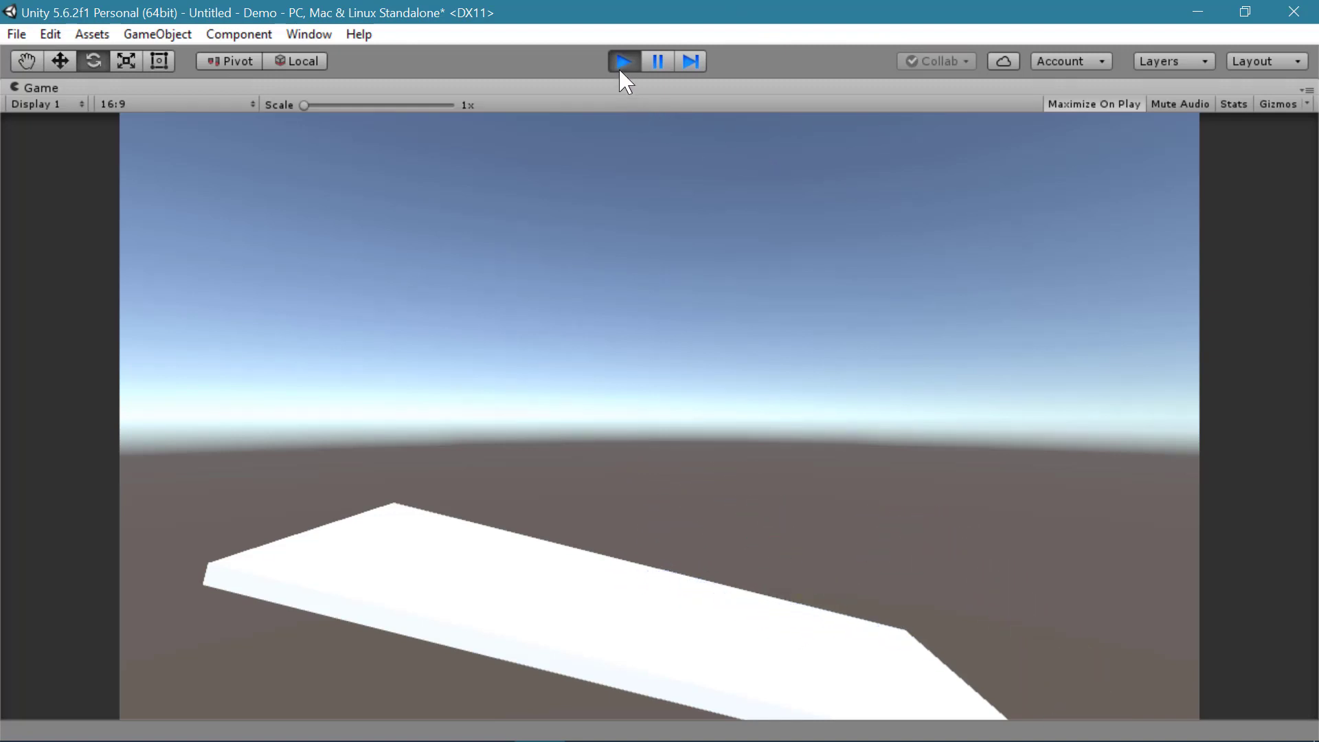
pyautogui.hotkey('ctrl', 'p')
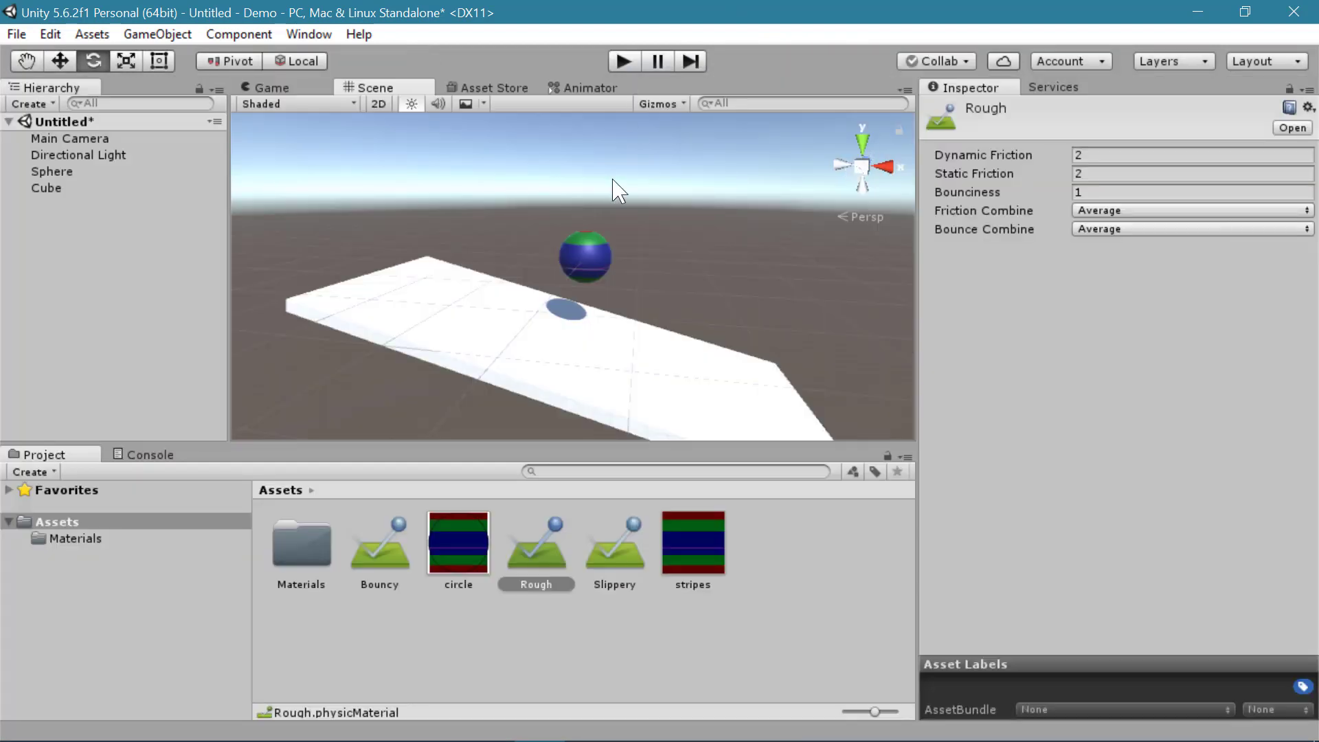
# - Open the Bounciness value of the Slippery physic material for editing
pyautogui.click(618, 565)
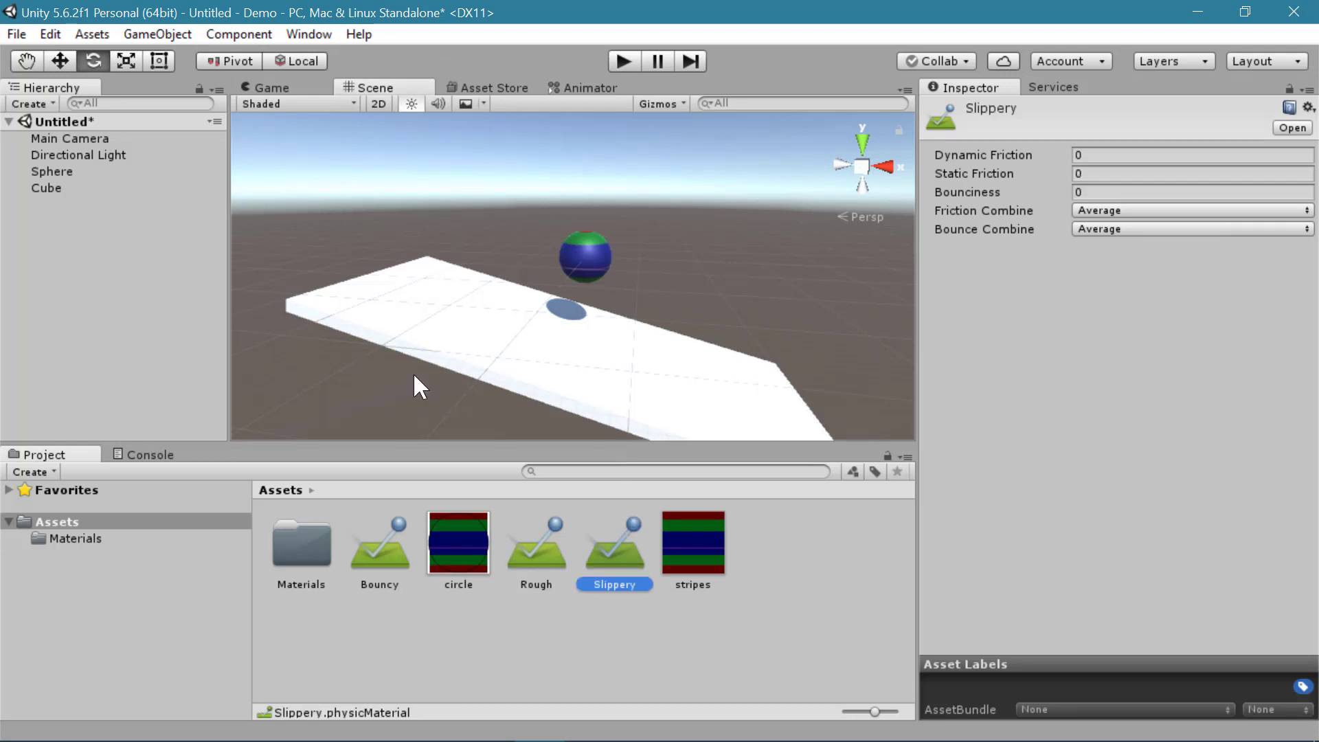
pyautogui.click(1124, 191)
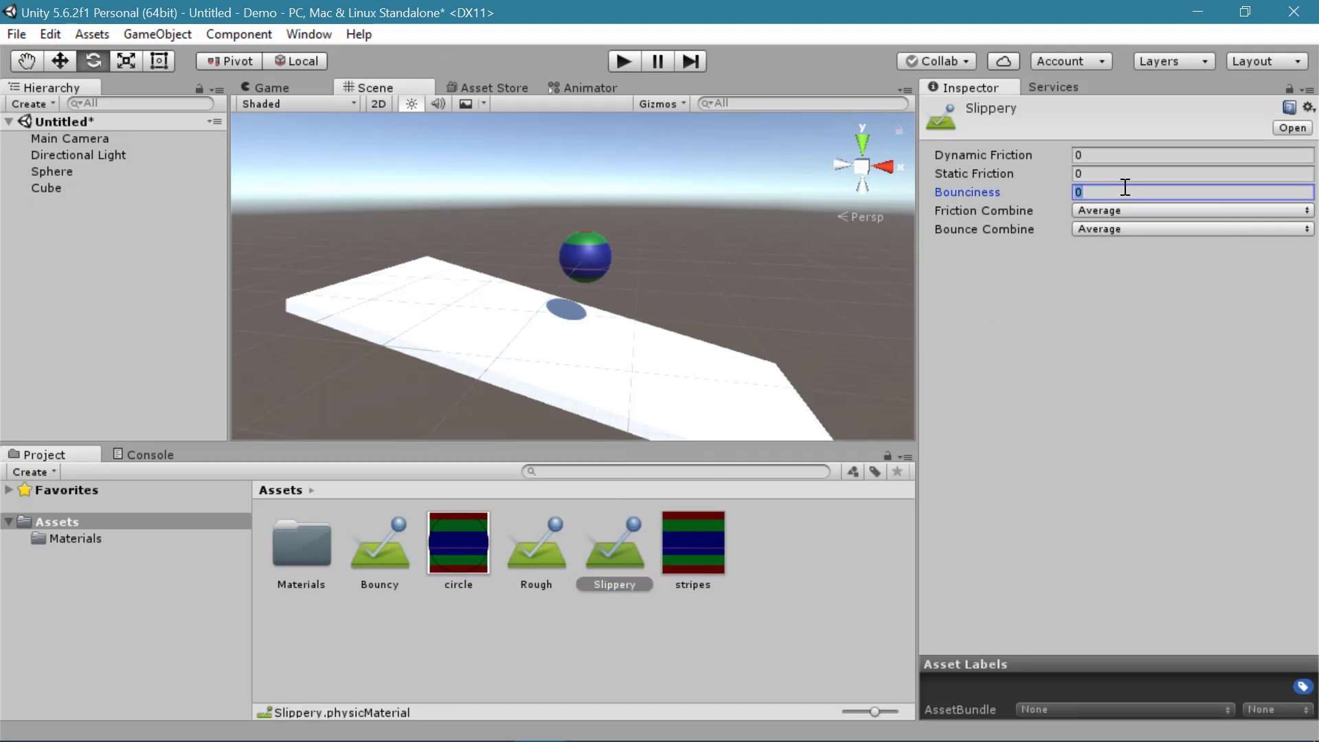
# - Assign the Slippery physic material to the colliders of the sphere and the platform cube, and run the scene briefly
pyautogui.click(88, 173)
pyautogui.moveTo(617, 559); pyautogui.dragTo(1135, 336)
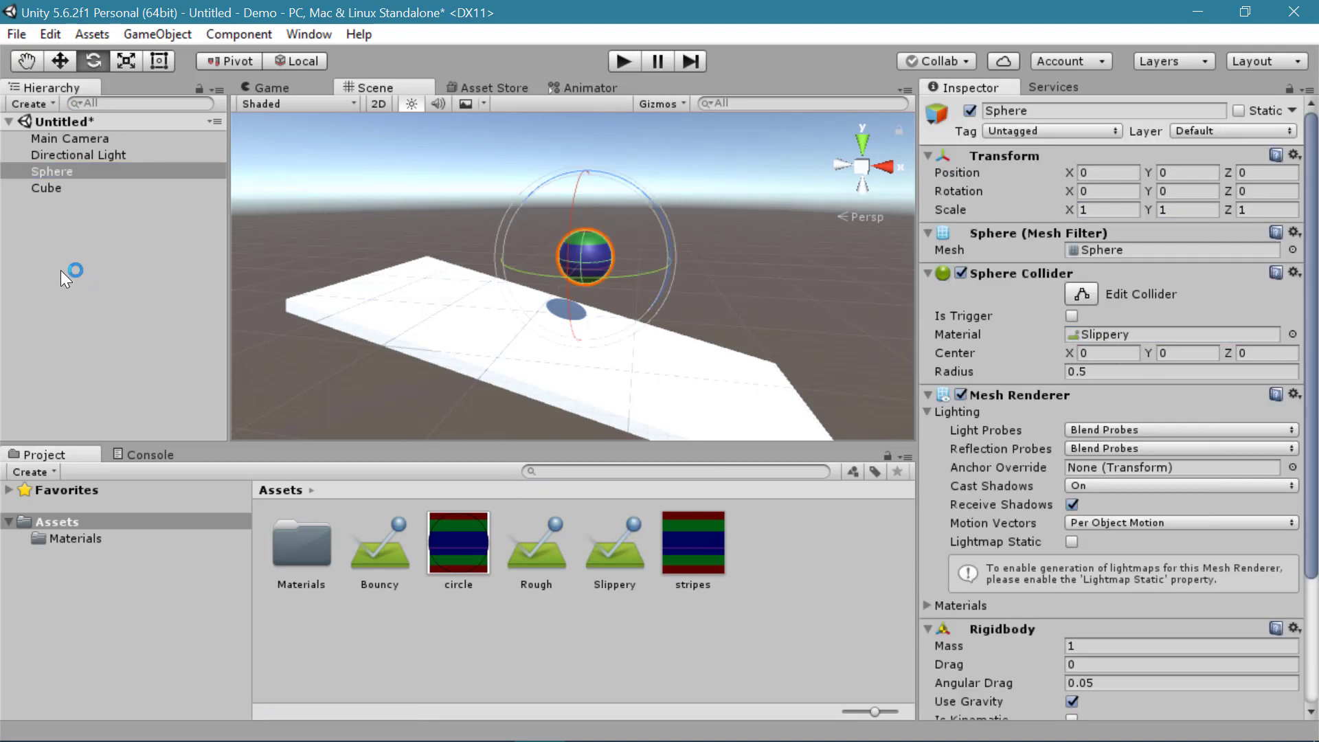
pyautogui.click(46, 187)
pyautogui.moveTo(615, 549); pyautogui.dragTo(1129, 336)
pyautogui.click(623, 59)
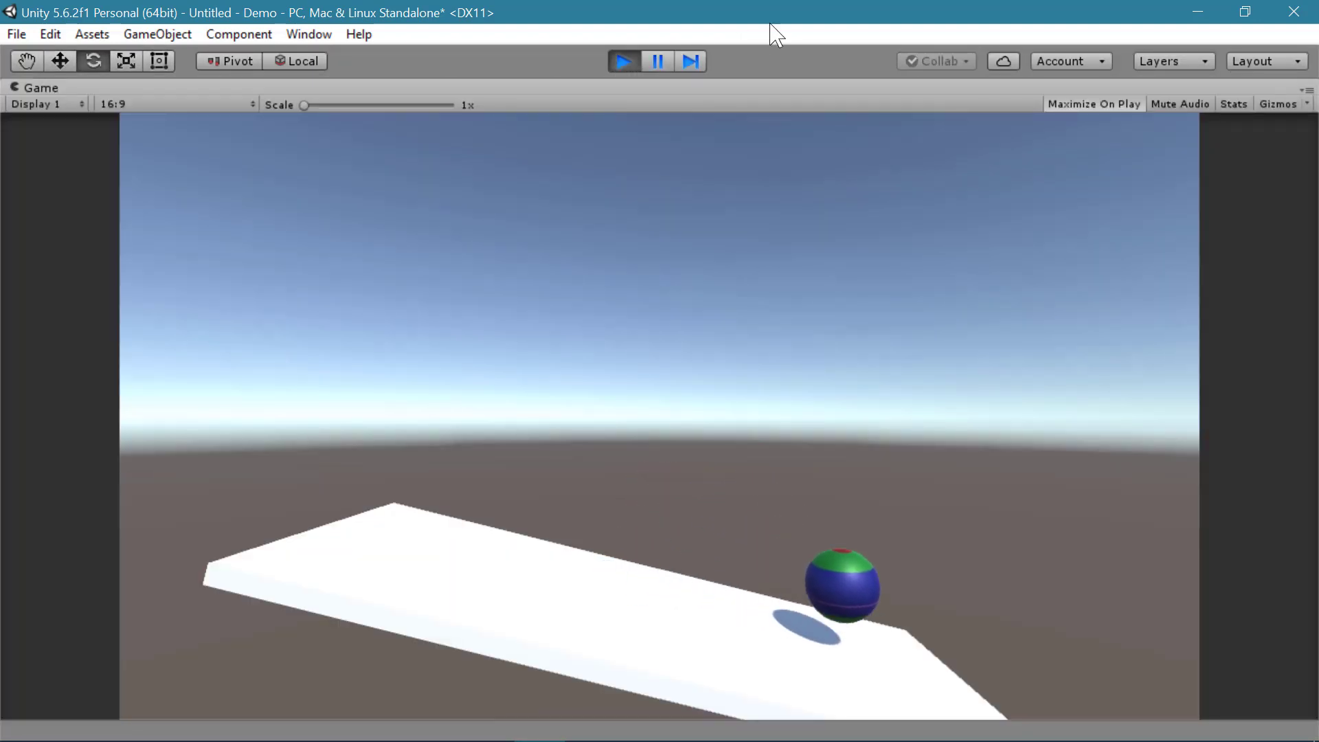
pyautogui.click(622, 62)
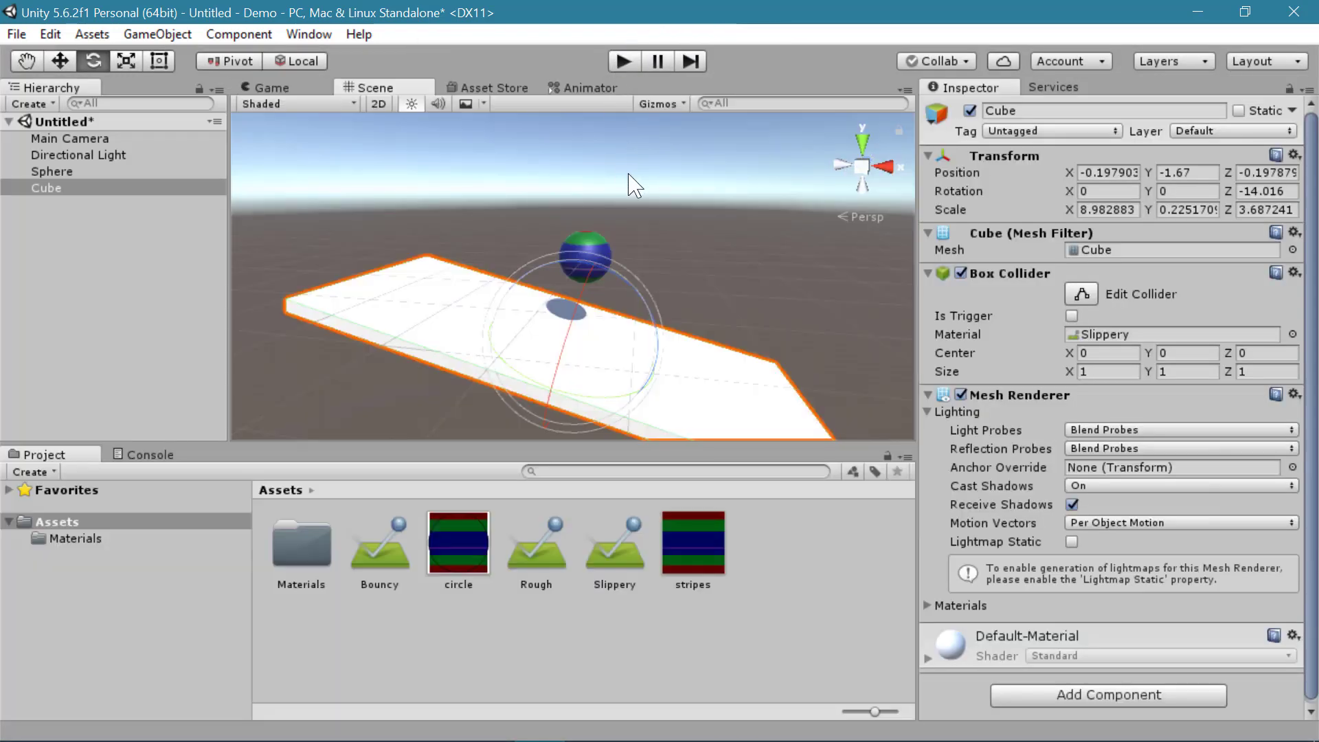
# - Add a cube with the stripes texture above the platform's upper end, at about X -2.21, Y 0.25
pyautogui.click(172, 34)
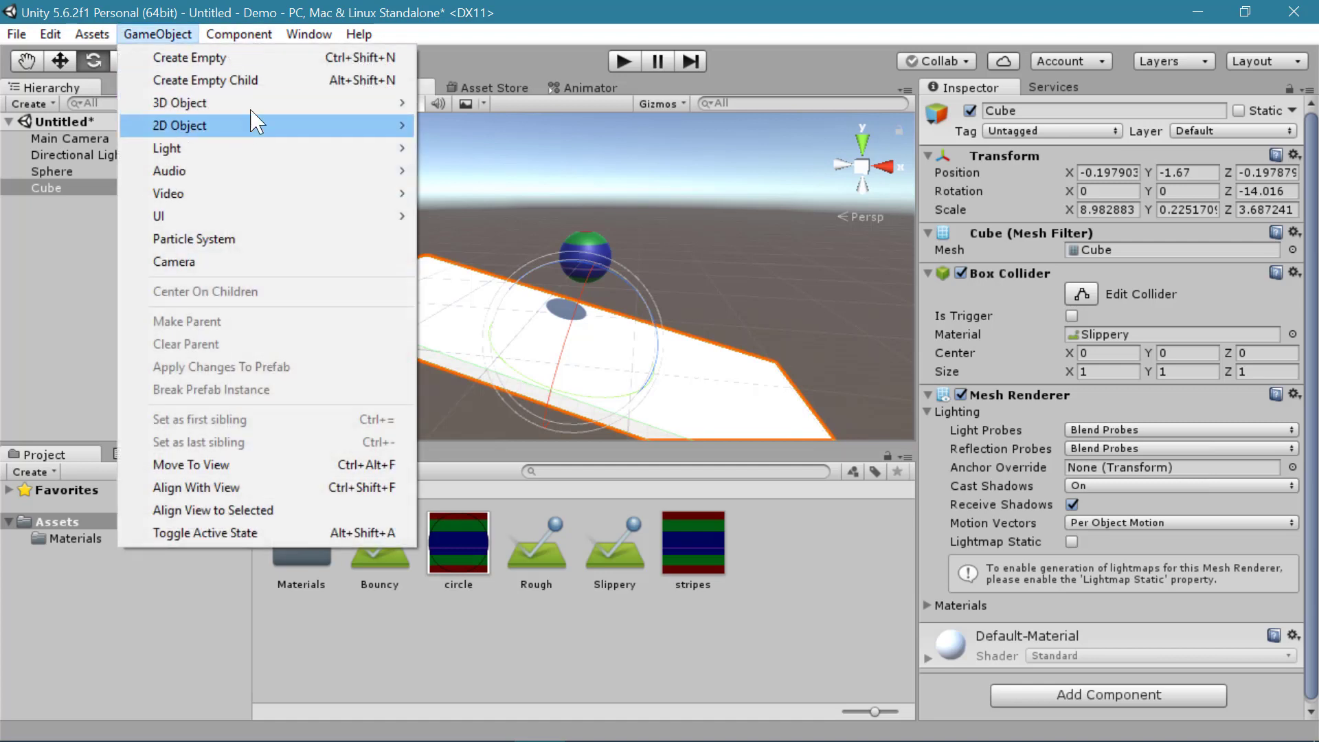
pyautogui.moveTo(290, 110)
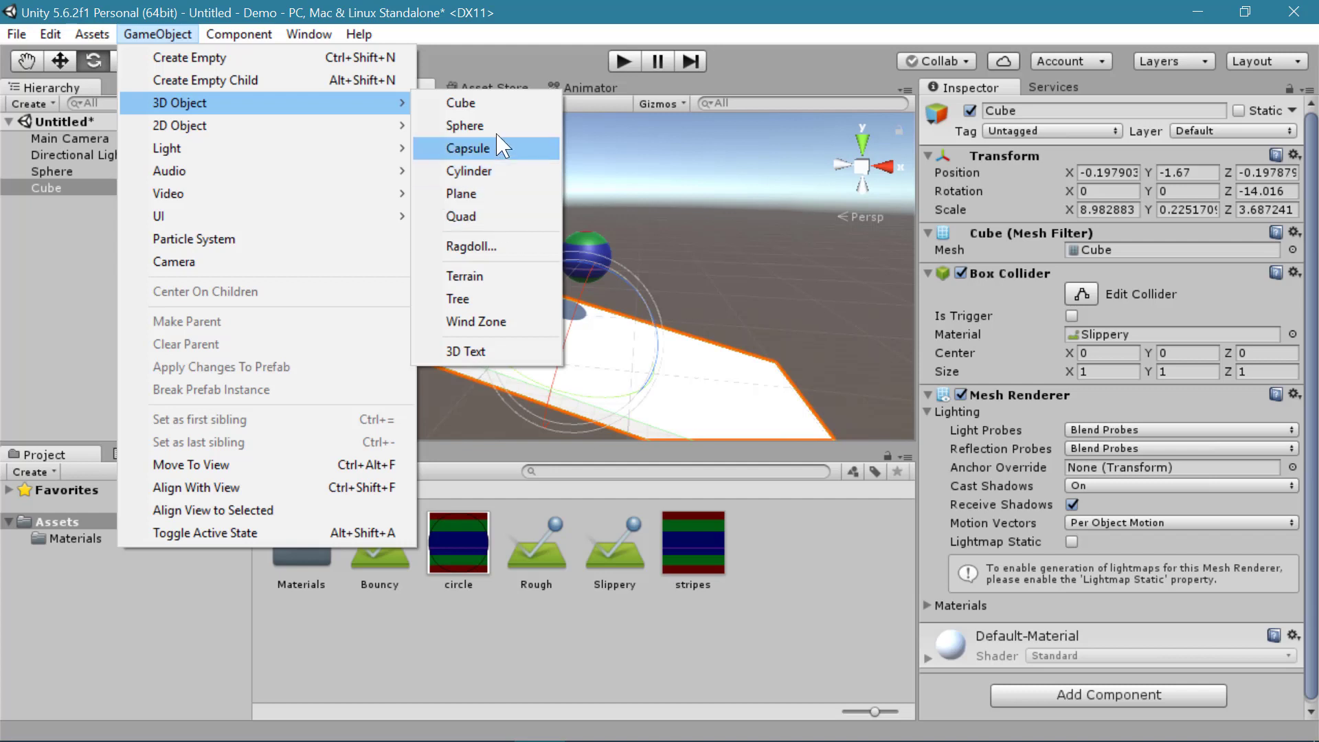
pyautogui.click(501, 104)
pyautogui.press('w')
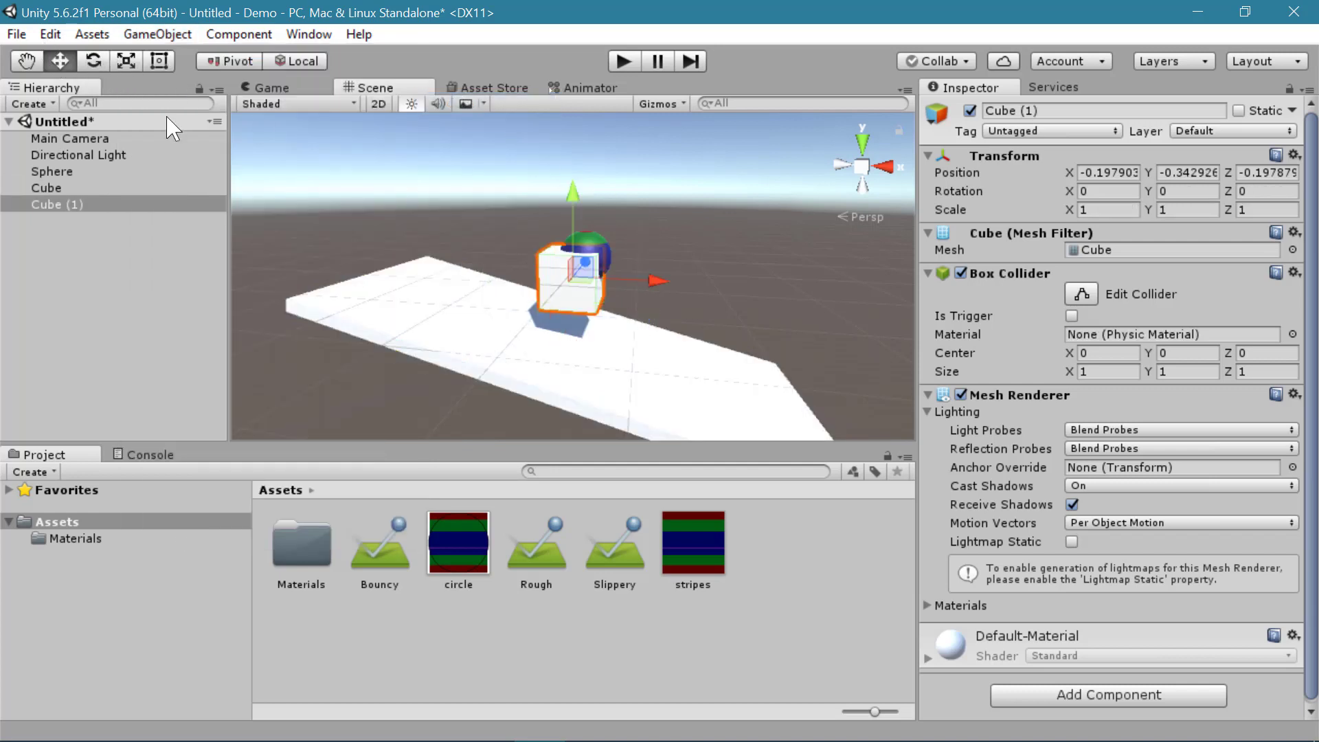
pyautogui.moveTo(643, 277); pyautogui.dragTo(536, 272)
pyautogui.moveTo(467, 182); pyautogui.dragTo(465, 155)
pyautogui.moveTo(693, 543); pyautogui.dragTo(525, 245)
pyautogui.moveTo(589, 318); pyautogui.dragTo(574, 294, button='middle')
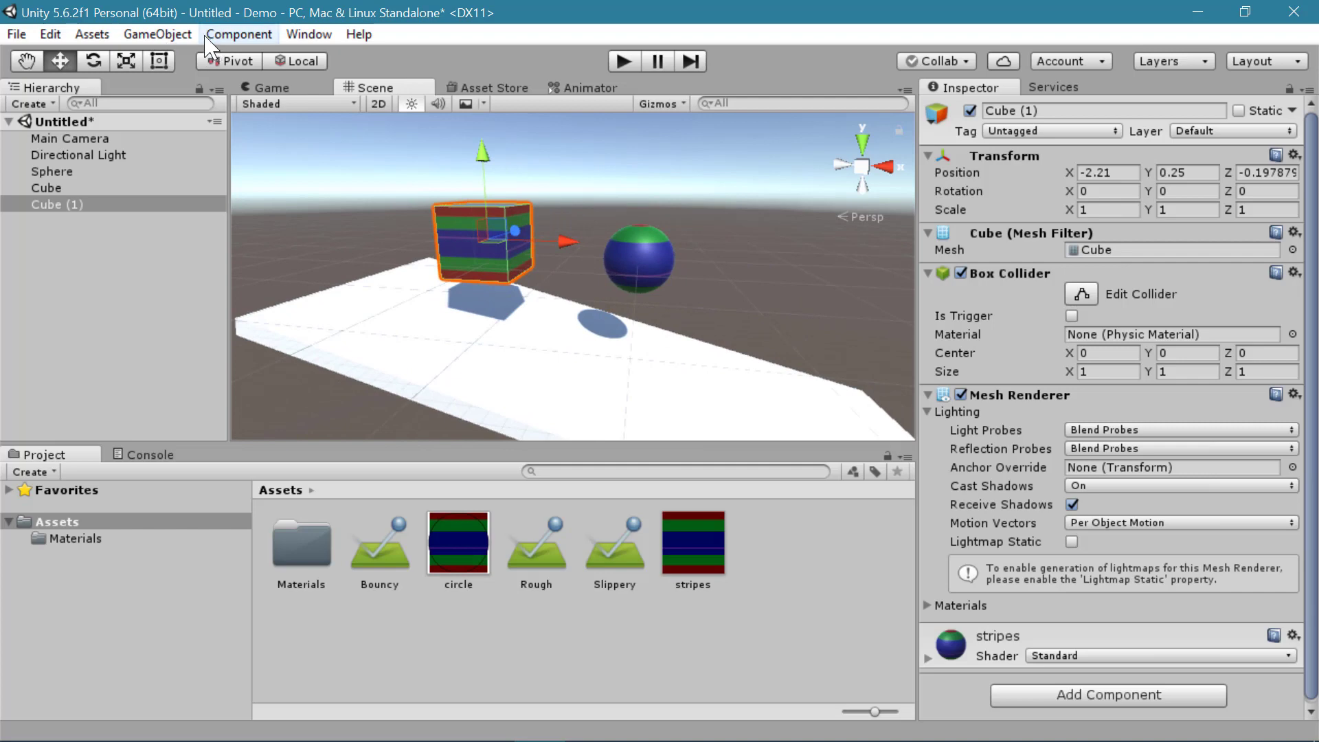
# - Add a capsule with the stripes texture between the striped cube and the sphere, at about X -1.03, Y 0.42
pyautogui.click(158, 33)
pyautogui.moveTo(285, 105)
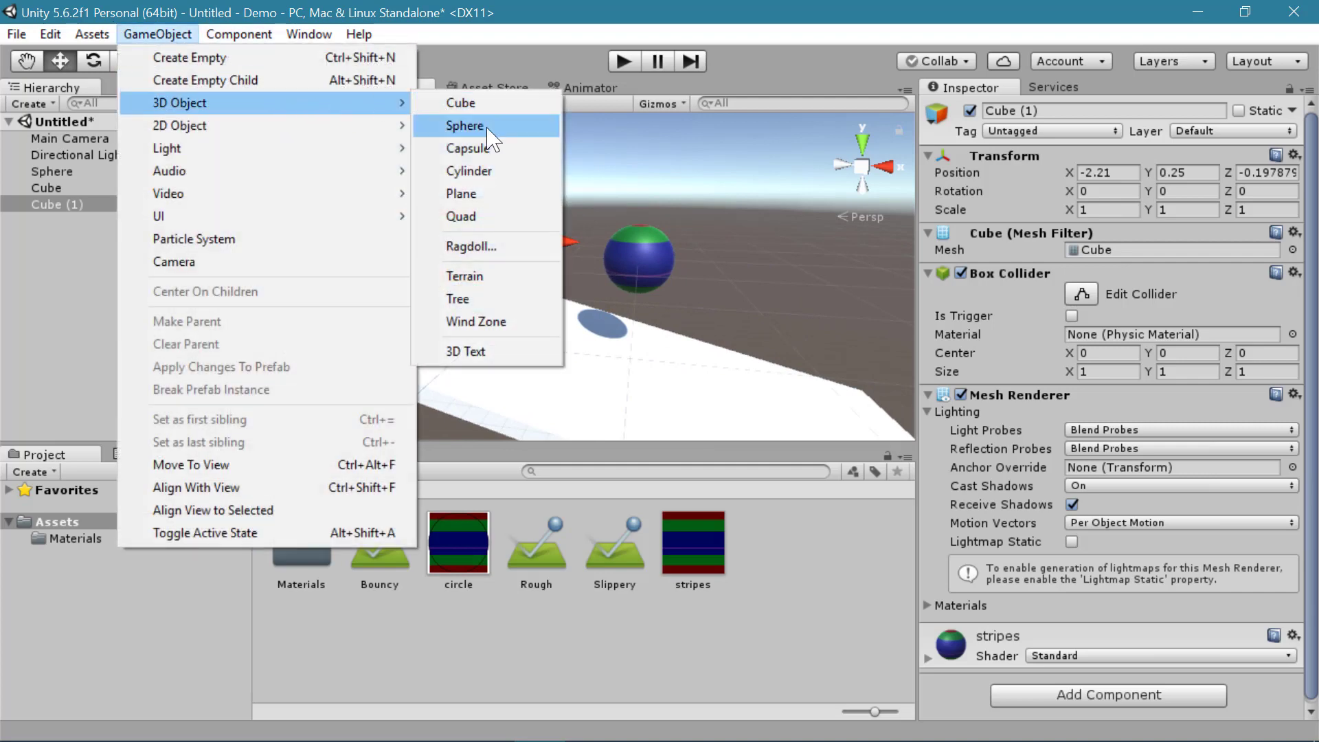
pyautogui.click(507, 155)
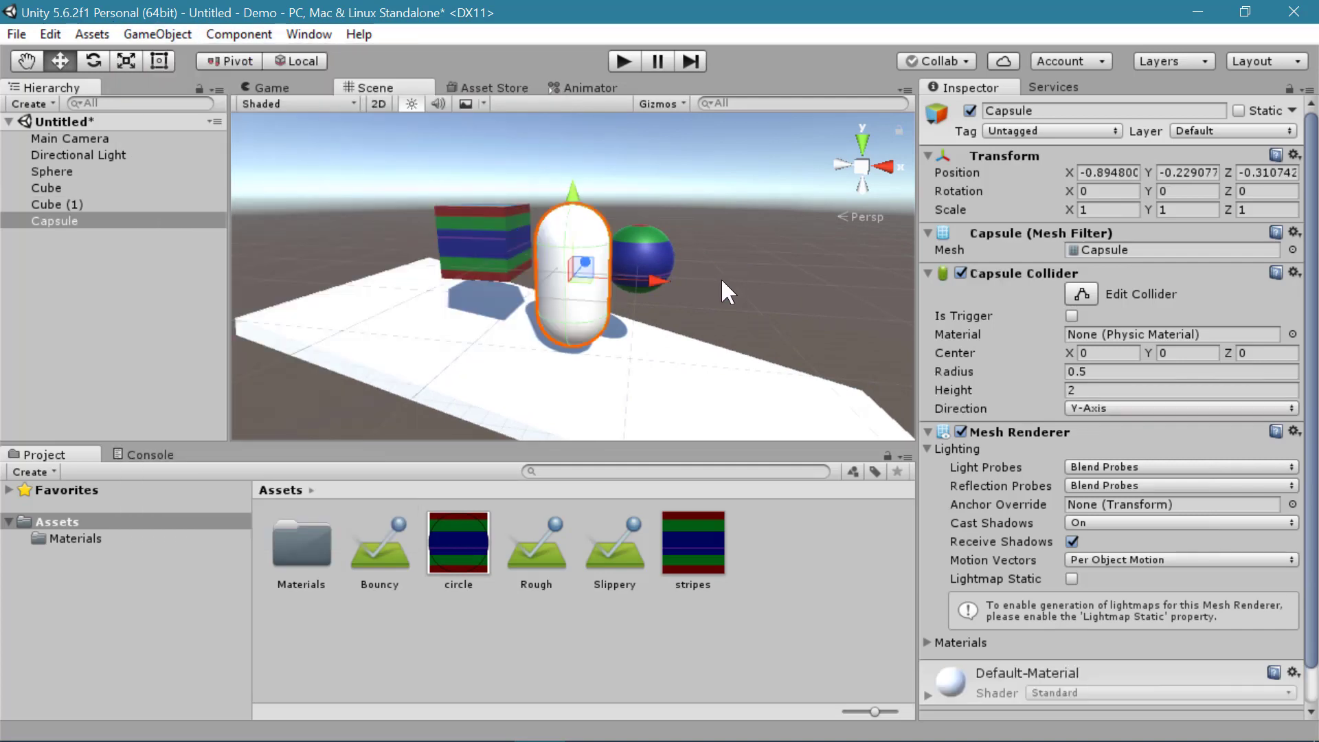
pyautogui.scroll(-2, 671, 279)
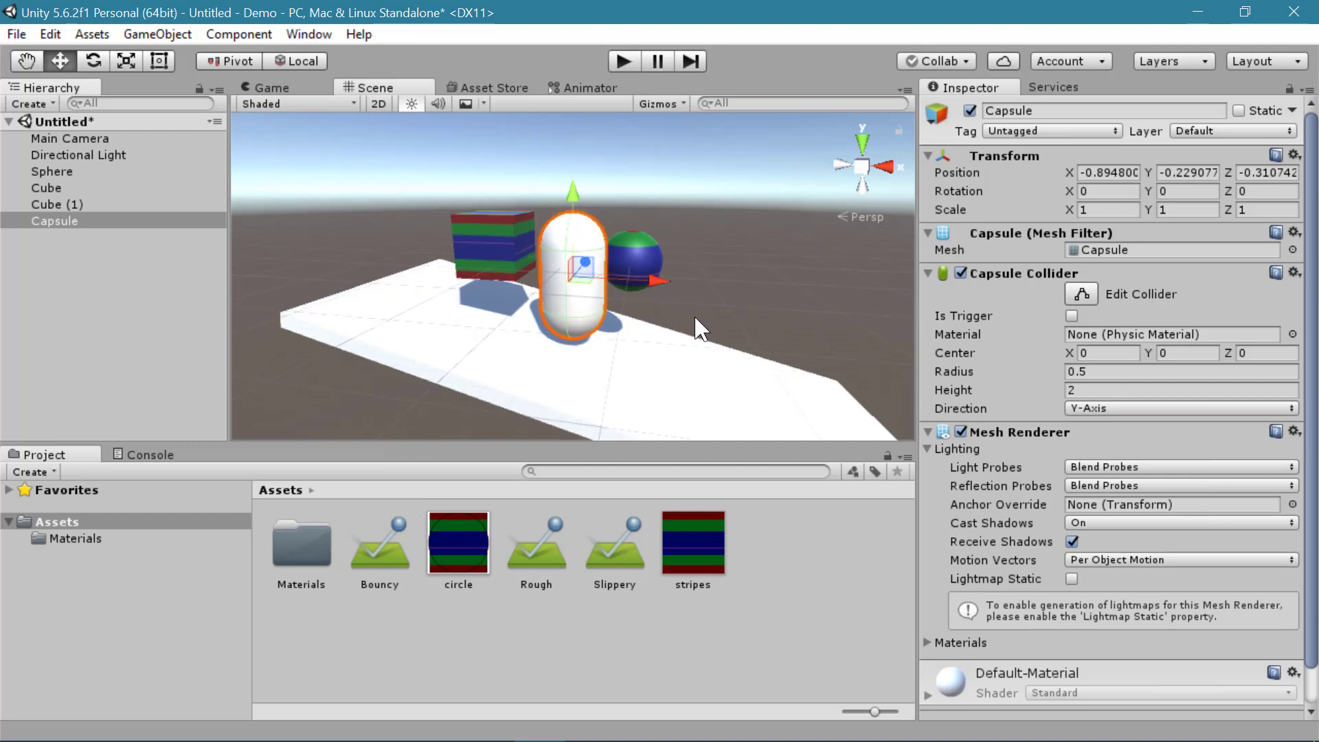
pyautogui.keyDown('alt'); pyautogui.moveTo(708, 318); pyautogui.dragTo(586, 238); pyautogui.keyUp('alt')
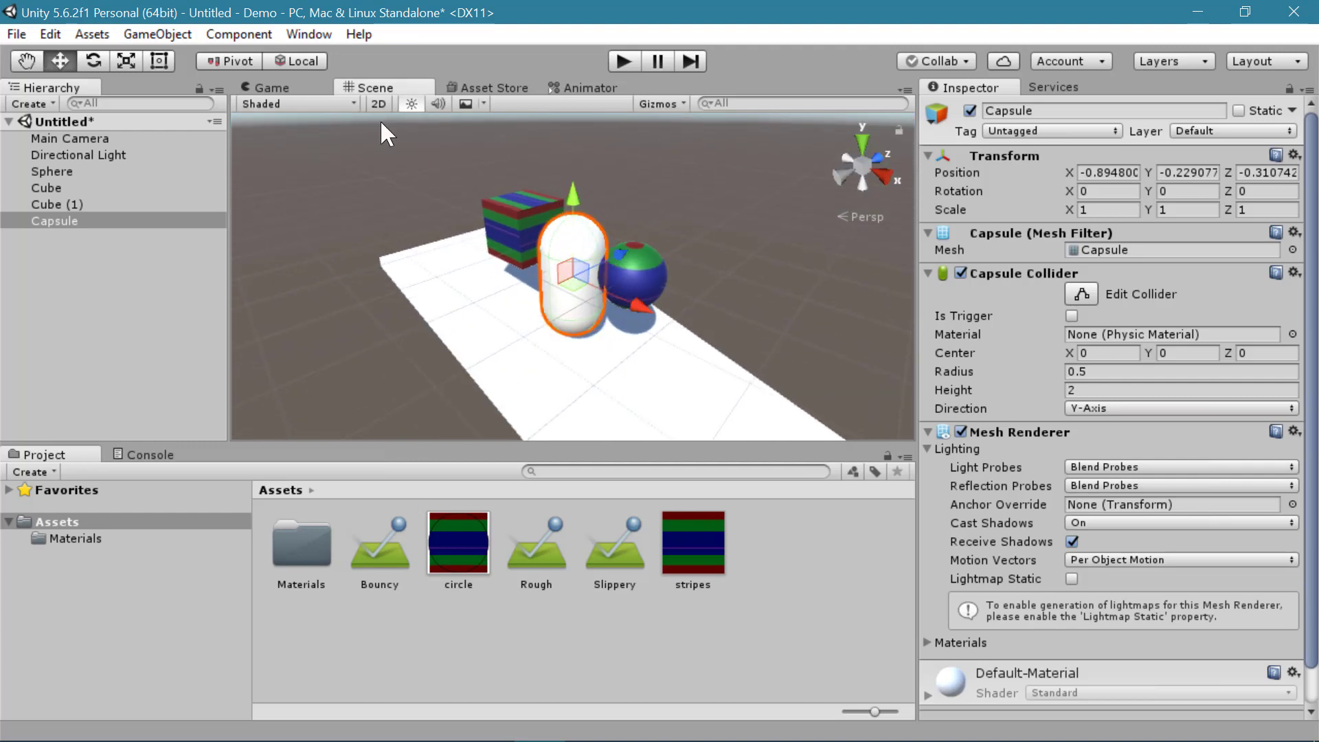
pyautogui.moveTo(575, 191); pyautogui.dragTo(576, 148)
pyautogui.moveTo(642, 264); pyautogui.dragTo(628, 236)
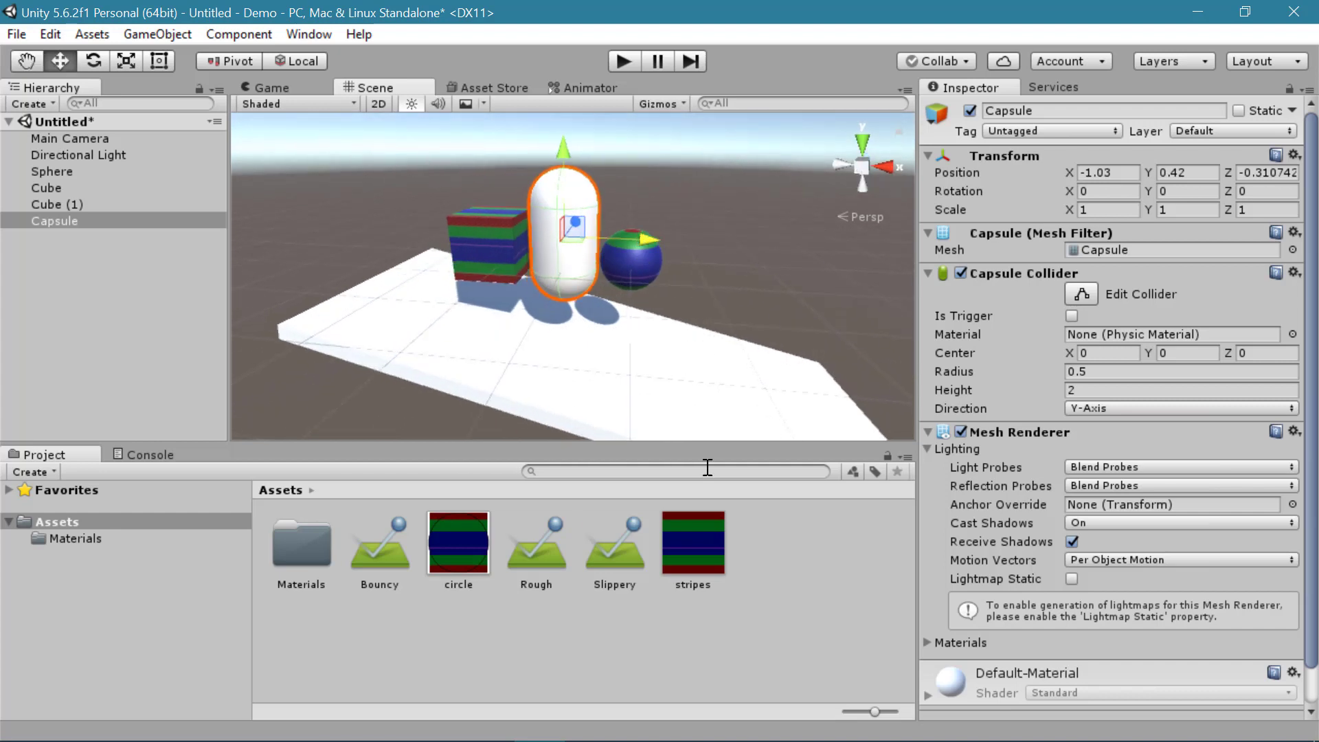
pyautogui.moveTo(693, 543); pyautogui.dragTo(576, 278)
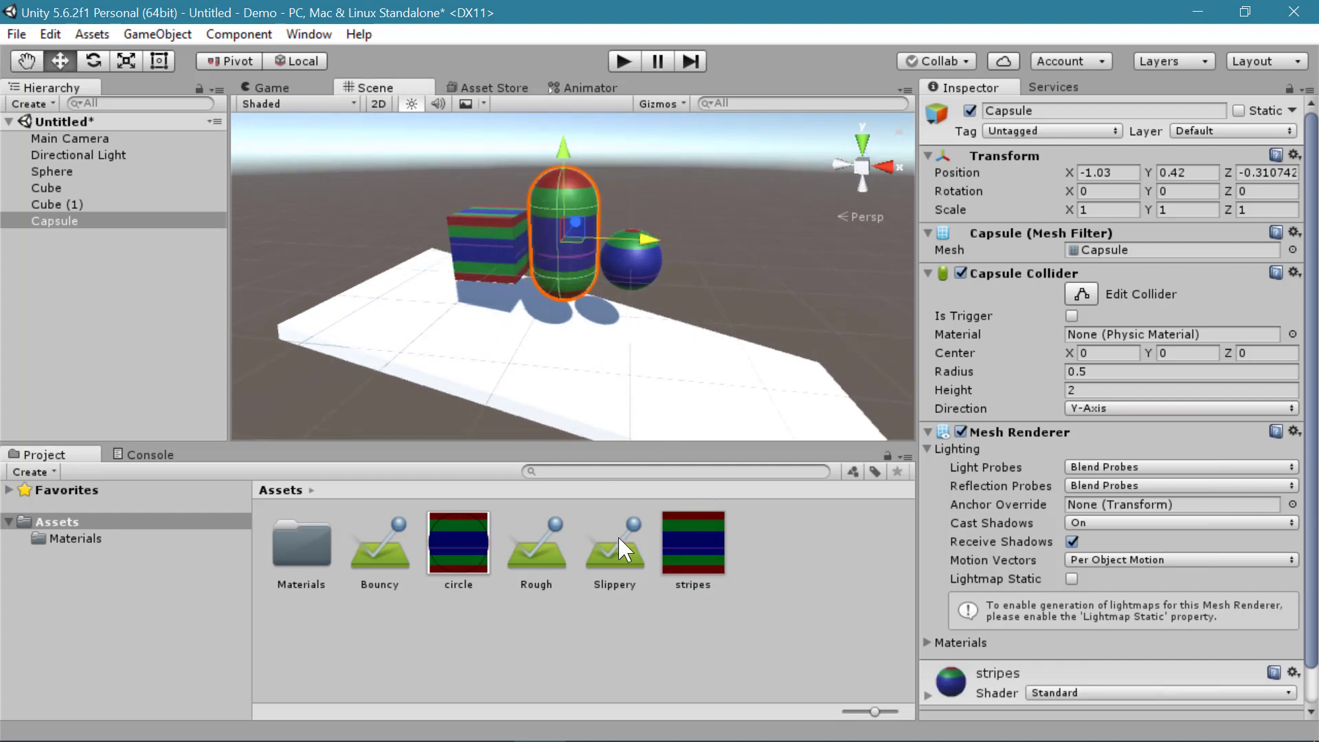
# - Assign Rough to the sphere's collider, Bouncy to the capsule's and Slippery to the striped cube's, and run the scene briefly
pyautogui.click(492, 239)
pyautogui.click(633, 257)
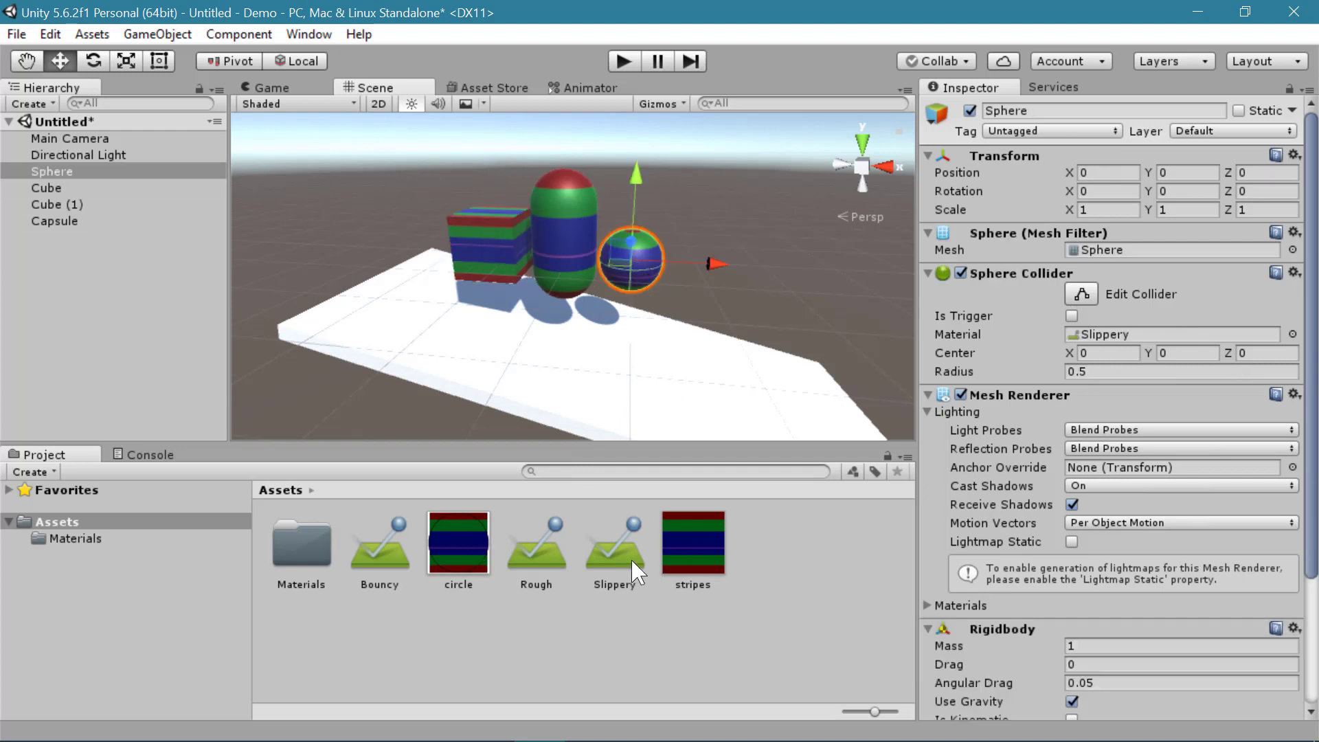
pyautogui.moveTo(532, 545); pyautogui.dragTo(1087, 340)
pyautogui.click(550, 285)
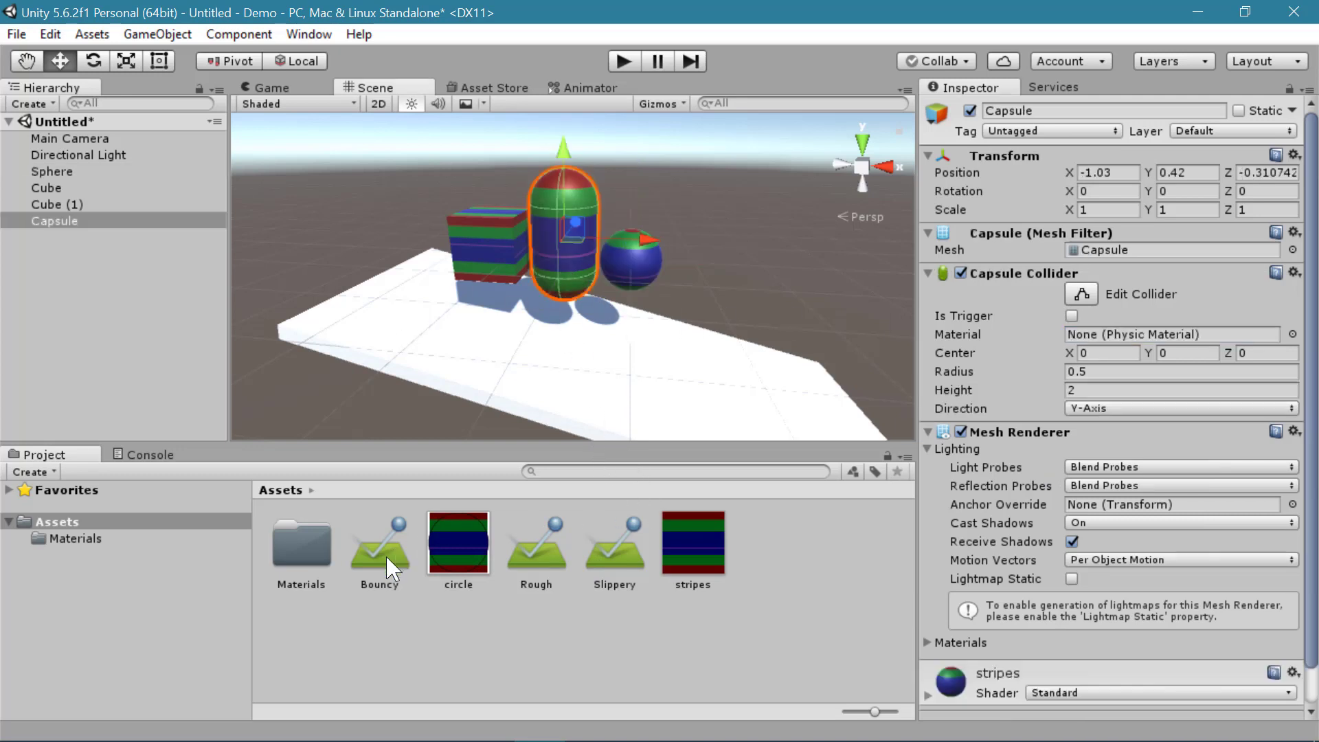
pyautogui.moveTo(385, 561); pyautogui.dragTo(1124, 332)
pyautogui.click(492, 249)
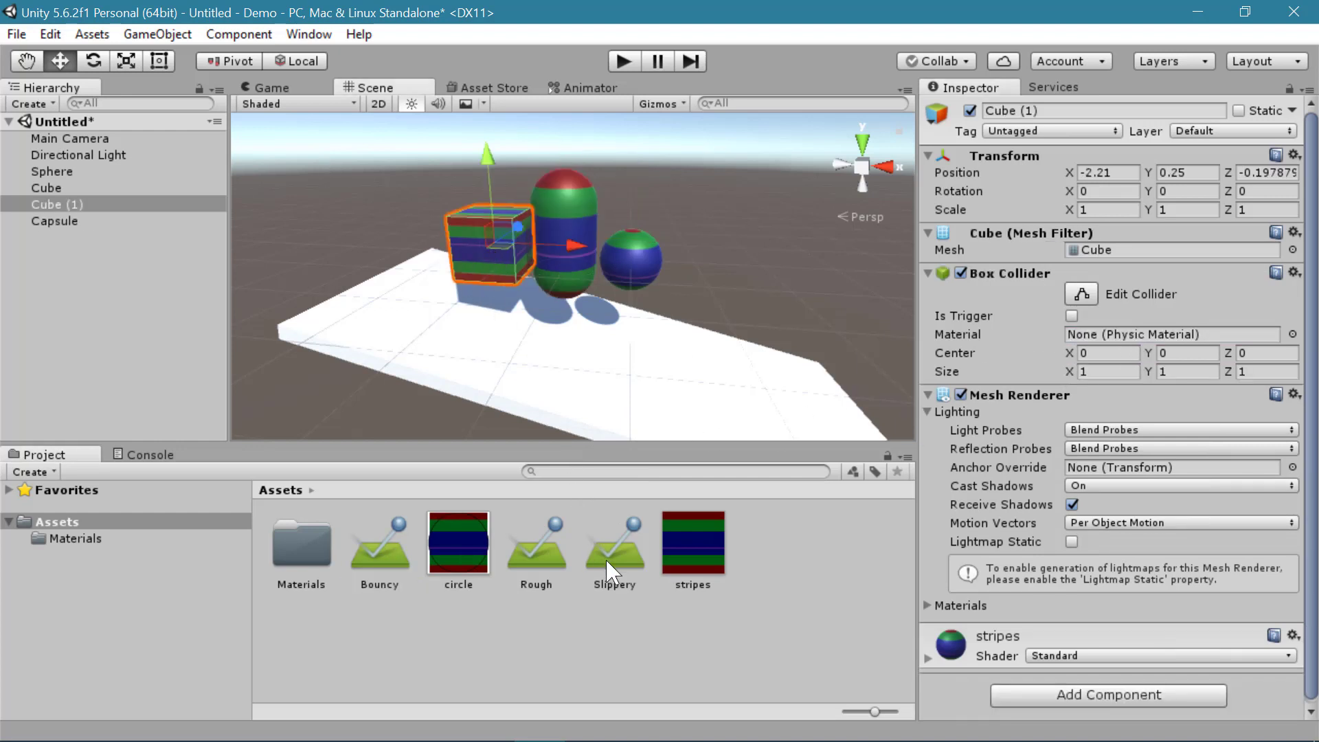
pyautogui.moveTo(615, 546); pyautogui.dragTo(1099, 333)
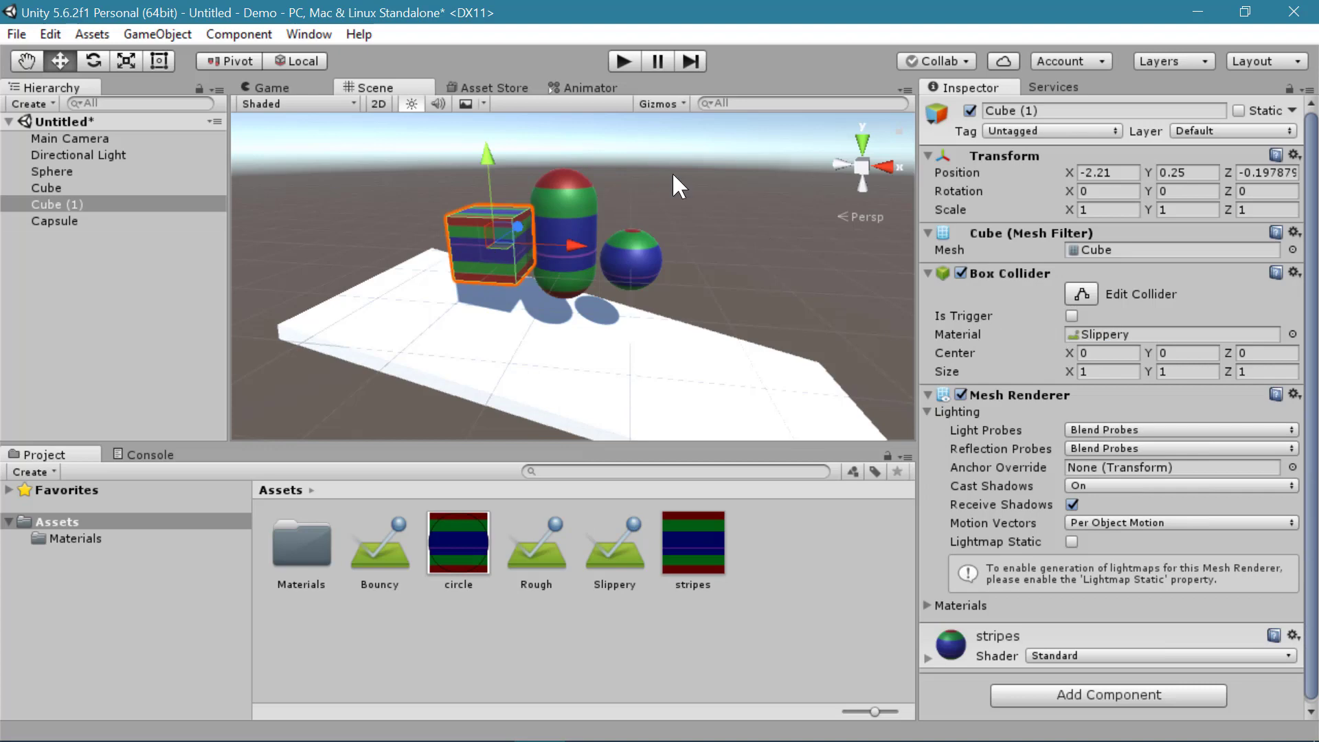
pyautogui.click(624, 61)
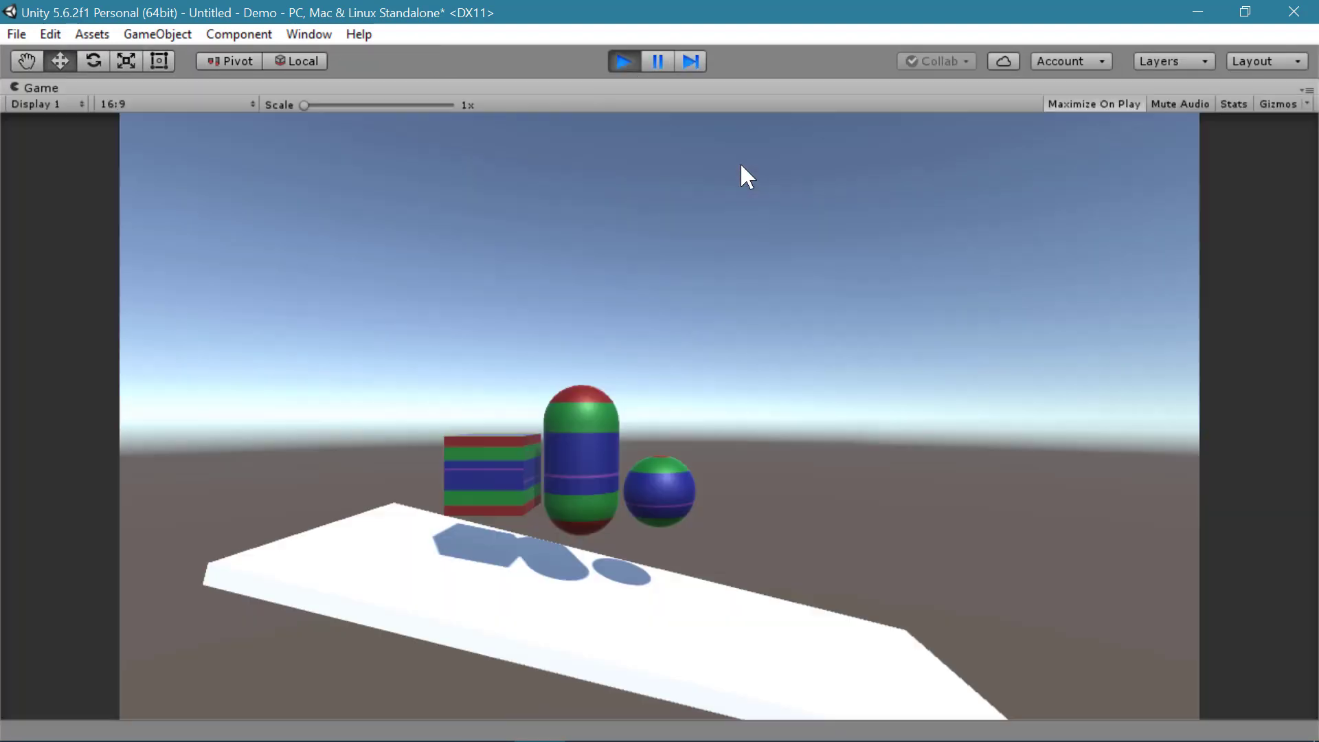
pyautogui.click(623, 61)
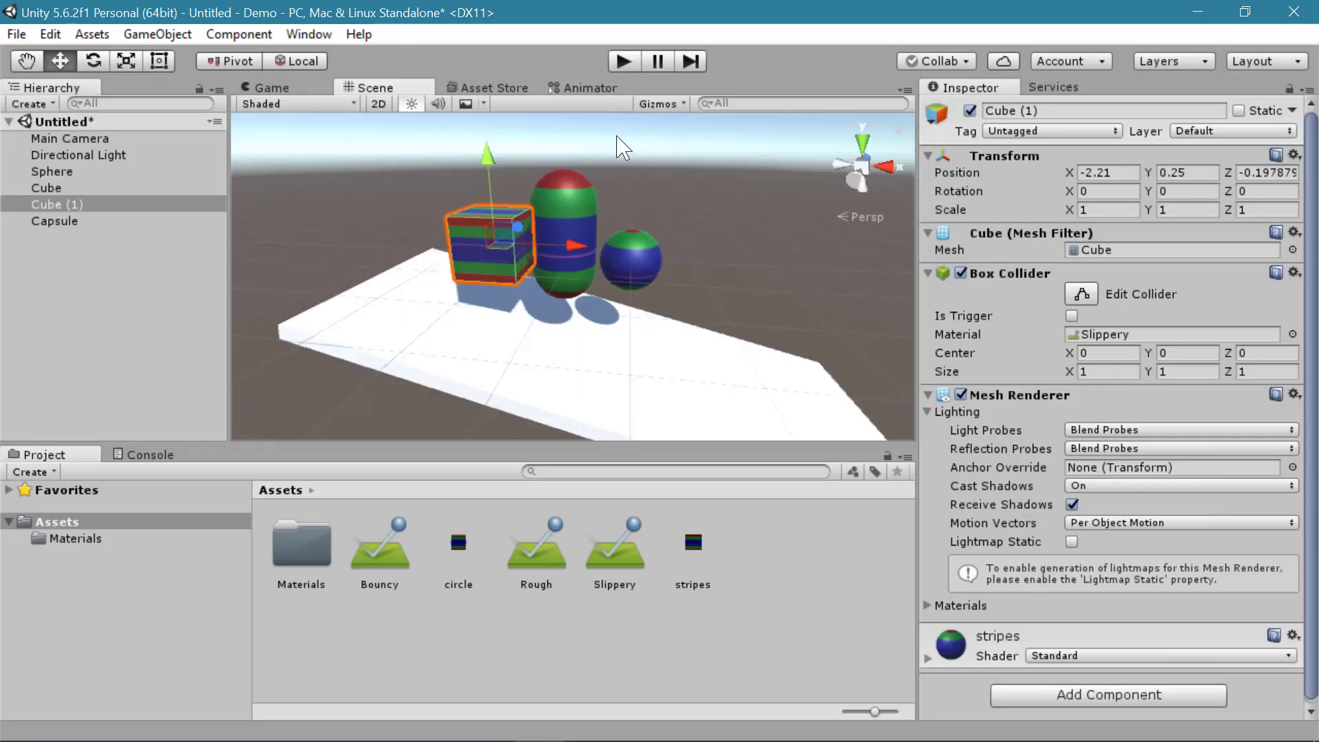
# - Add a Rigidbody component to both the striped cube and the capsule, with gravity on and Is Kinematic off
pyautogui.click(1106, 696)
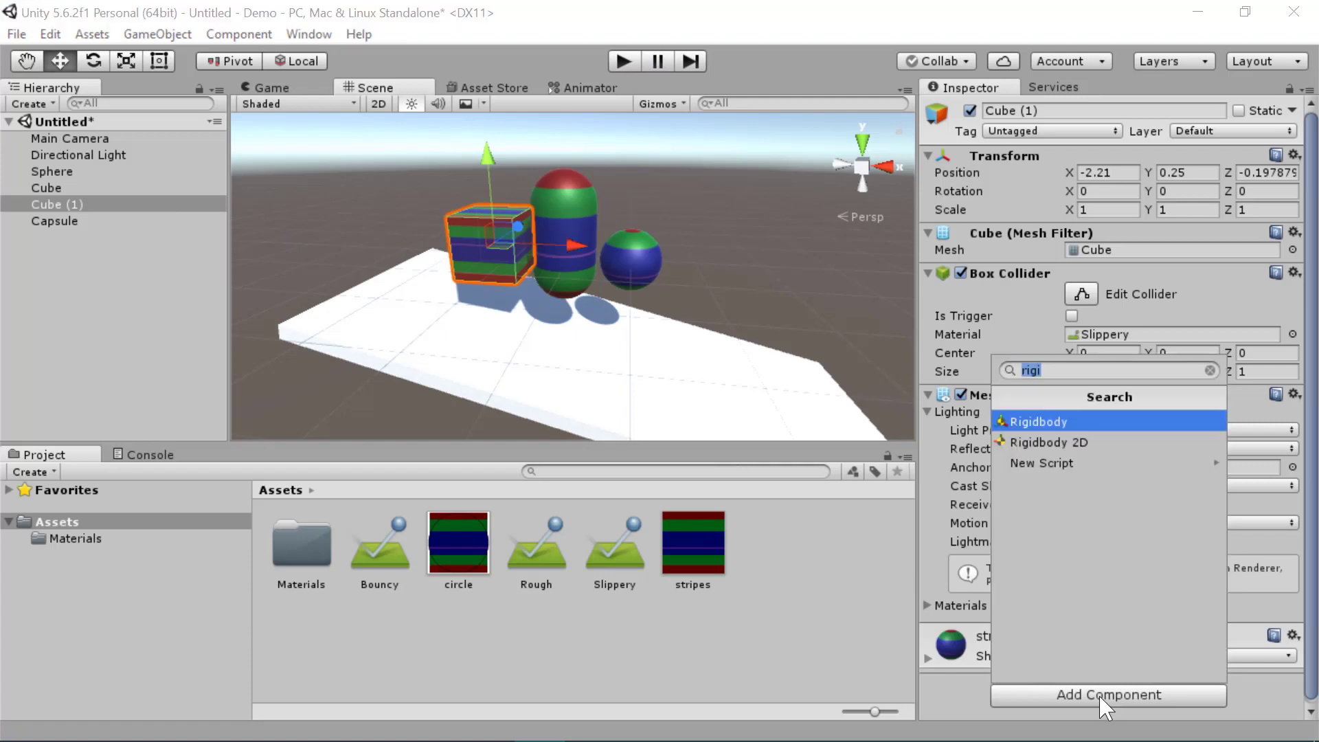
pyautogui.click(1099, 424)
pyautogui.scroll(-5, 1041, 467)
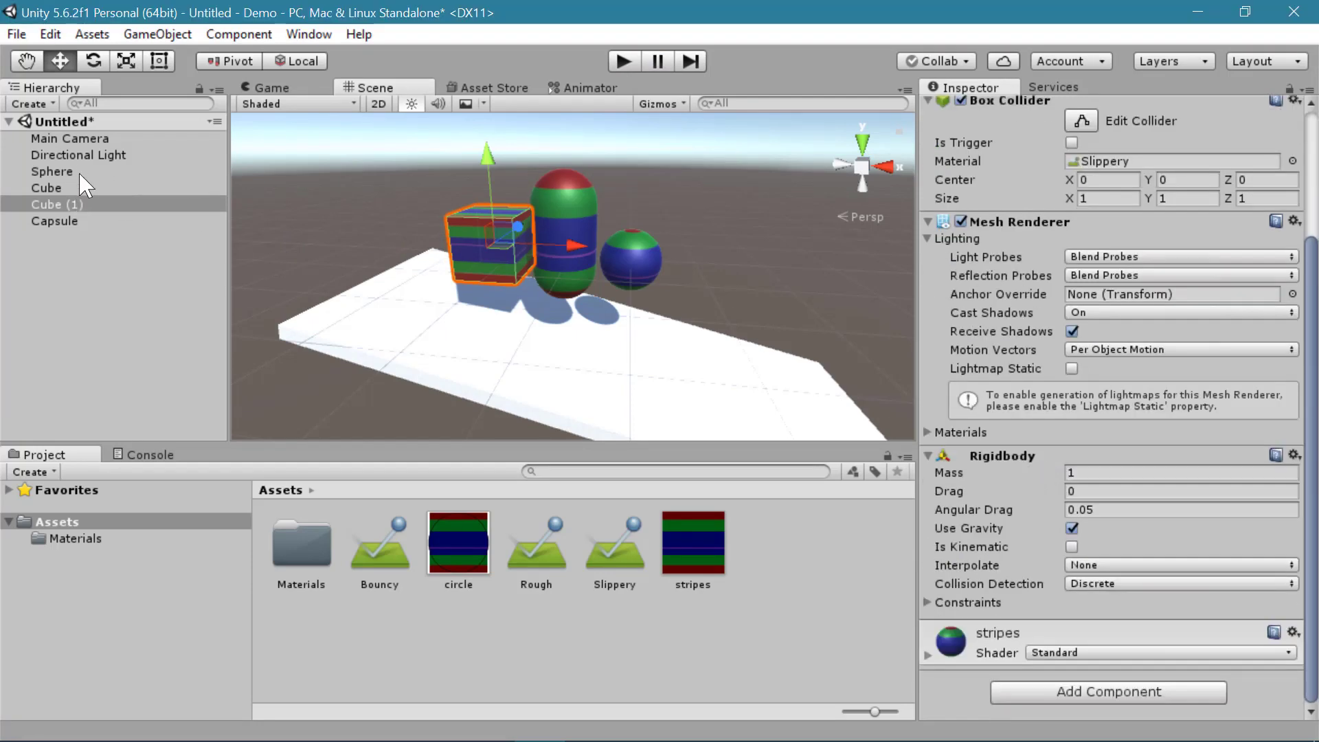
pyautogui.click(91, 222)
pyautogui.click(1109, 691)
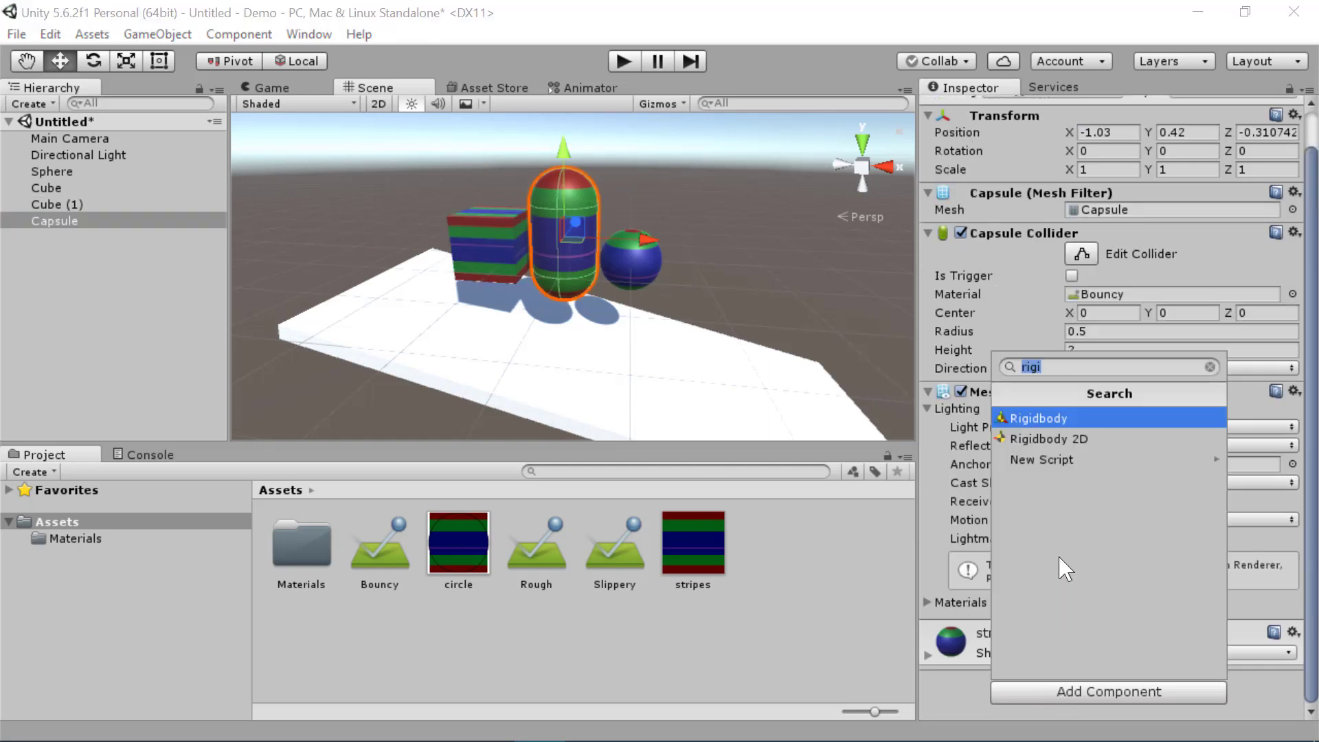
pyautogui.press('Return')
pyautogui.scroll(-3, 1071, 687)
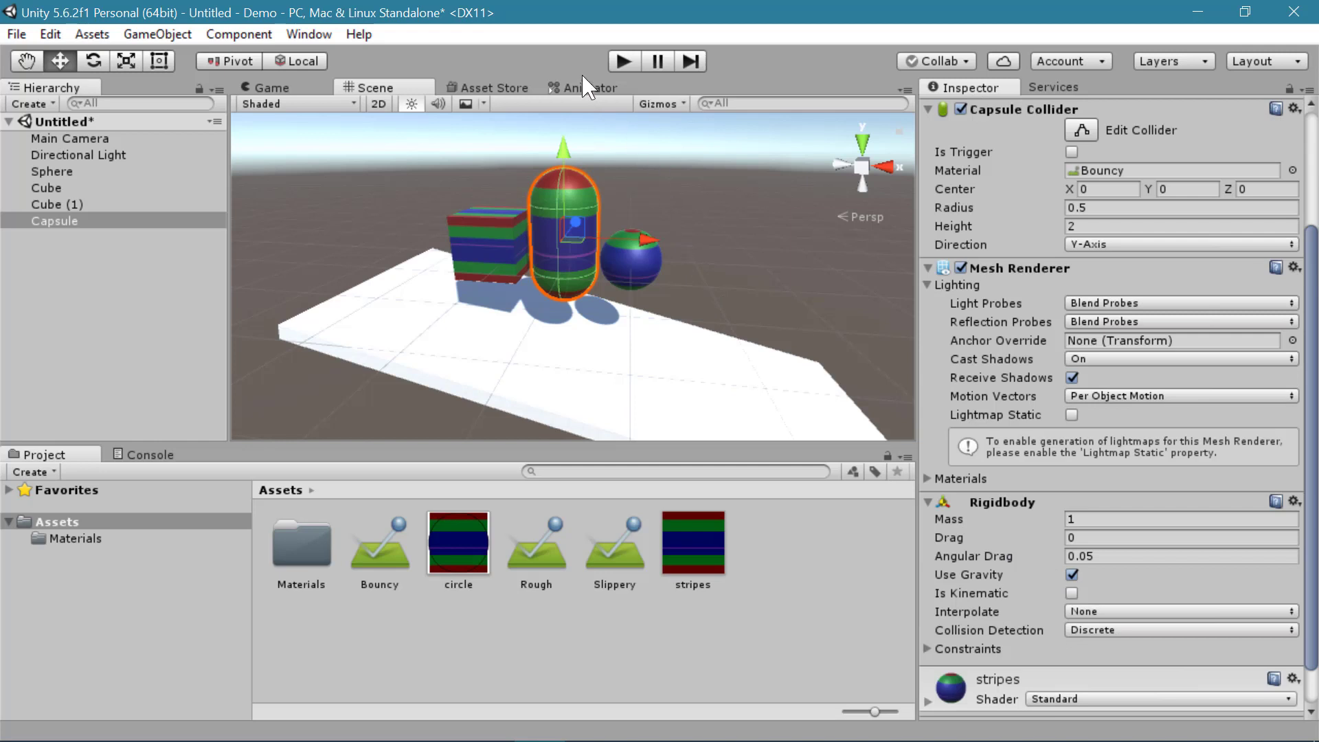
pyautogui.click(1072, 593)
pyautogui.click(1072, 575)
# - Run the scene twice to compare how the striped cube, capsule and sphere move on the tilted platform
pyautogui.click(623, 62)
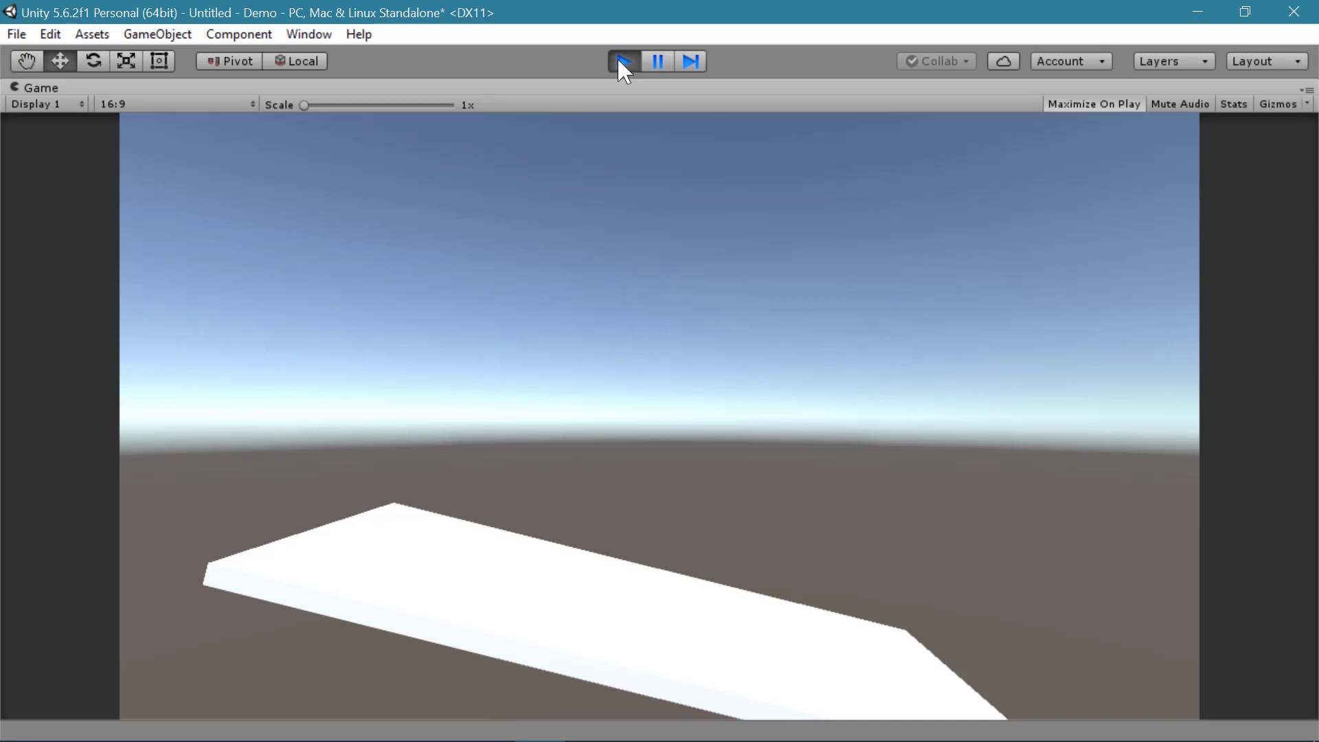
pyautogui.click(624, 62)
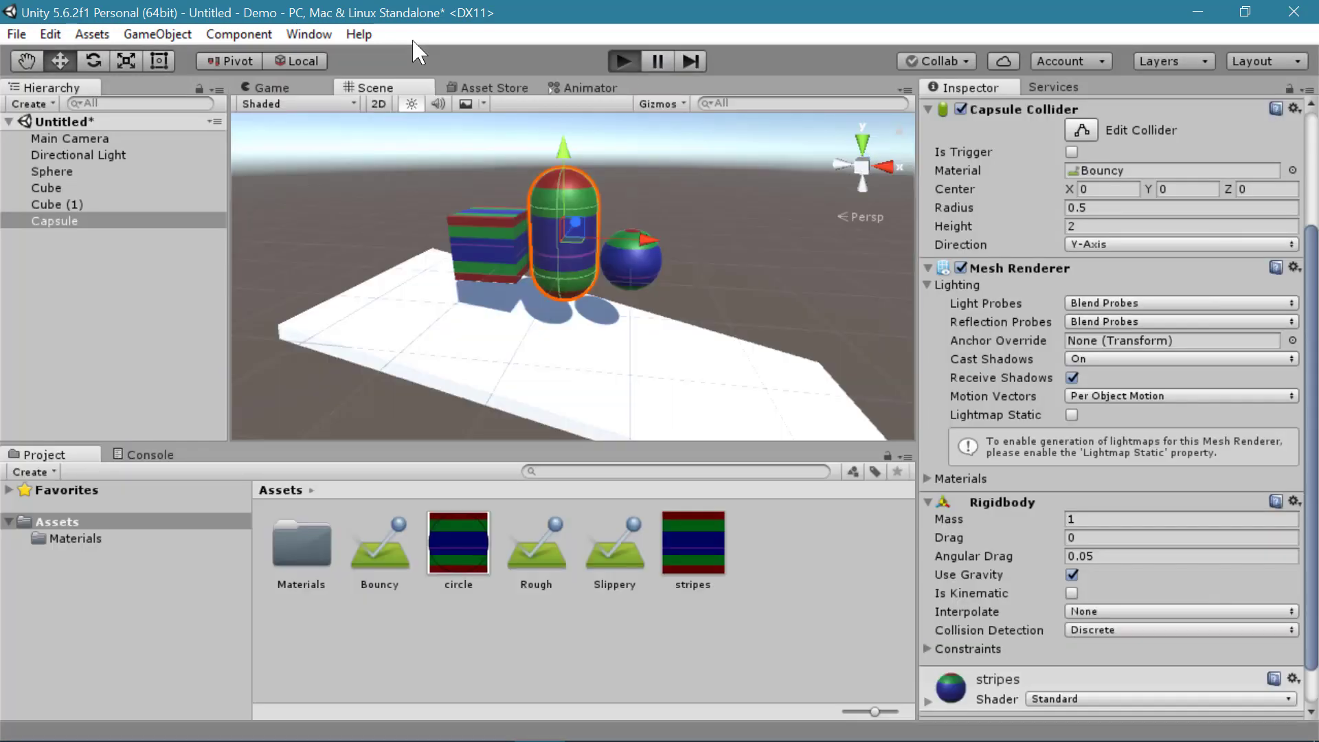
pyautogui.hotkey('ctrl', 'p')
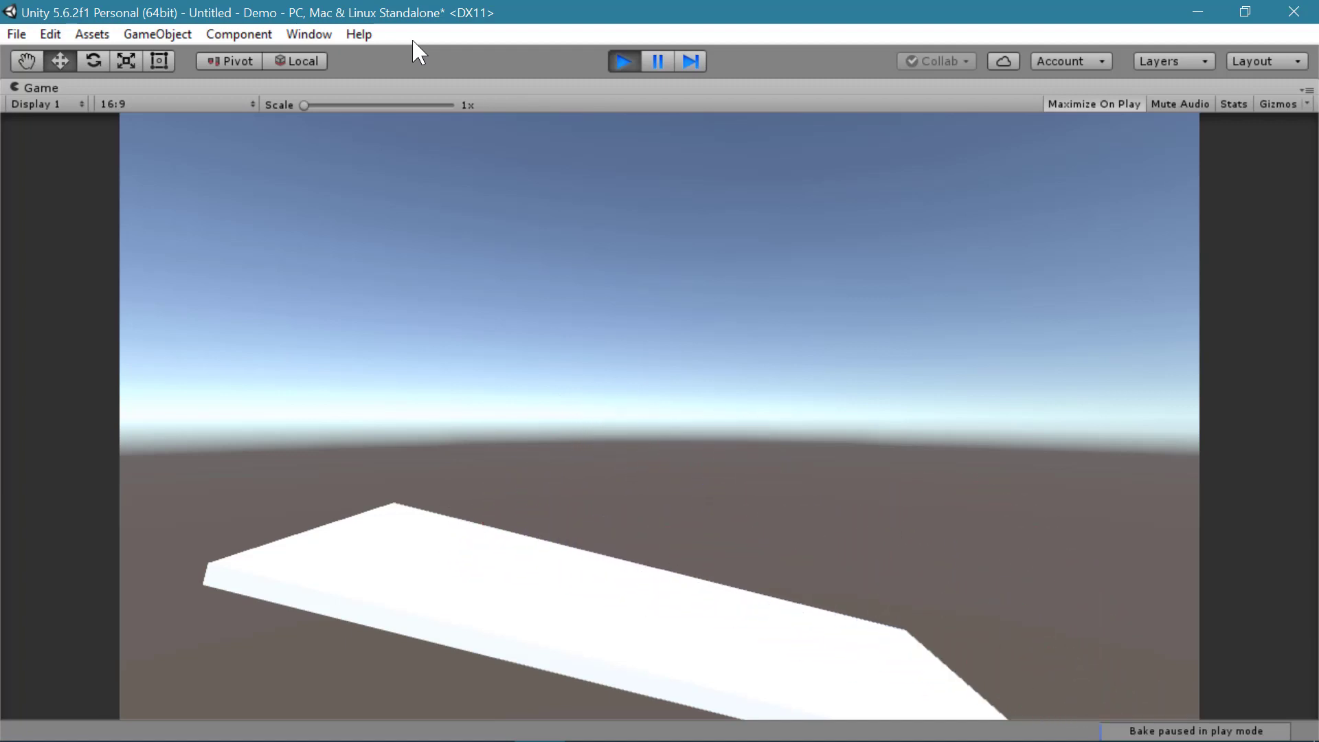
pyautogui.hotkey('ctrl', 'p')
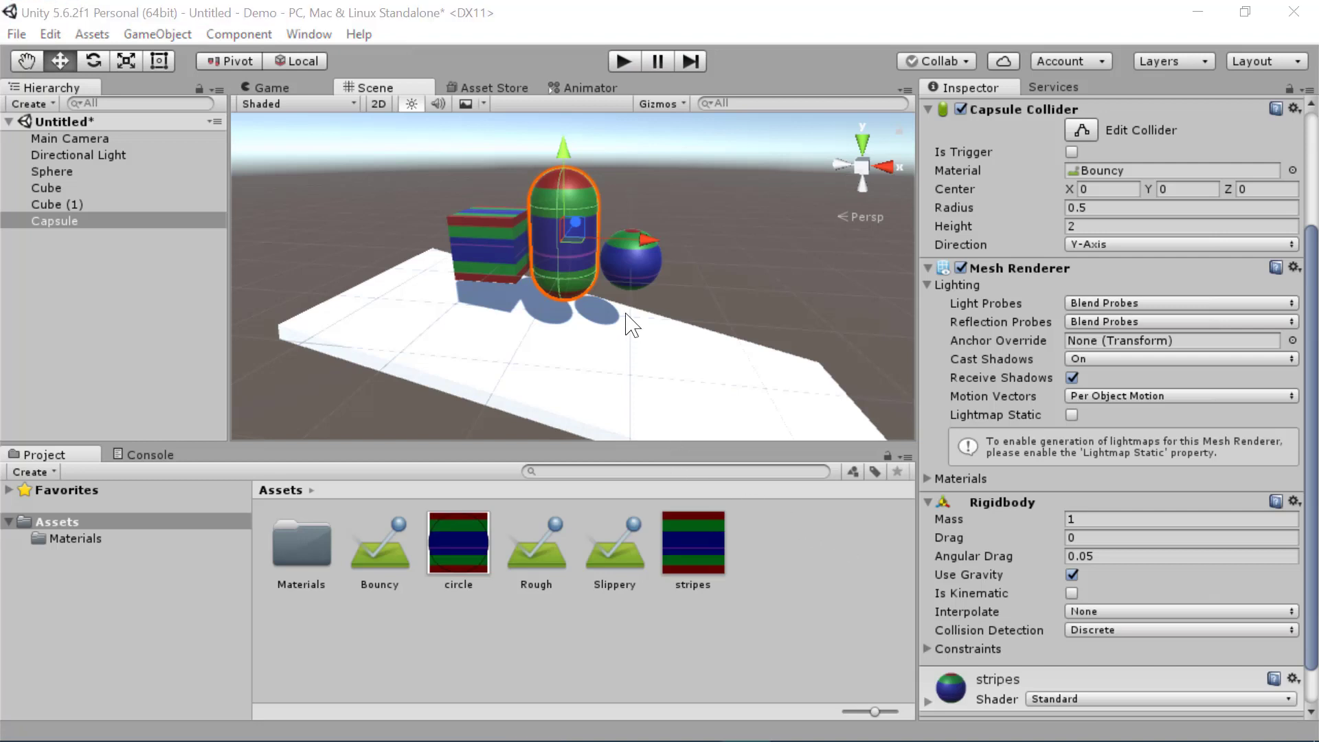
# - Delete the striped sphere, both cubes and the capsule from the scene
pyautogui.scroll(-3, 629, 323)
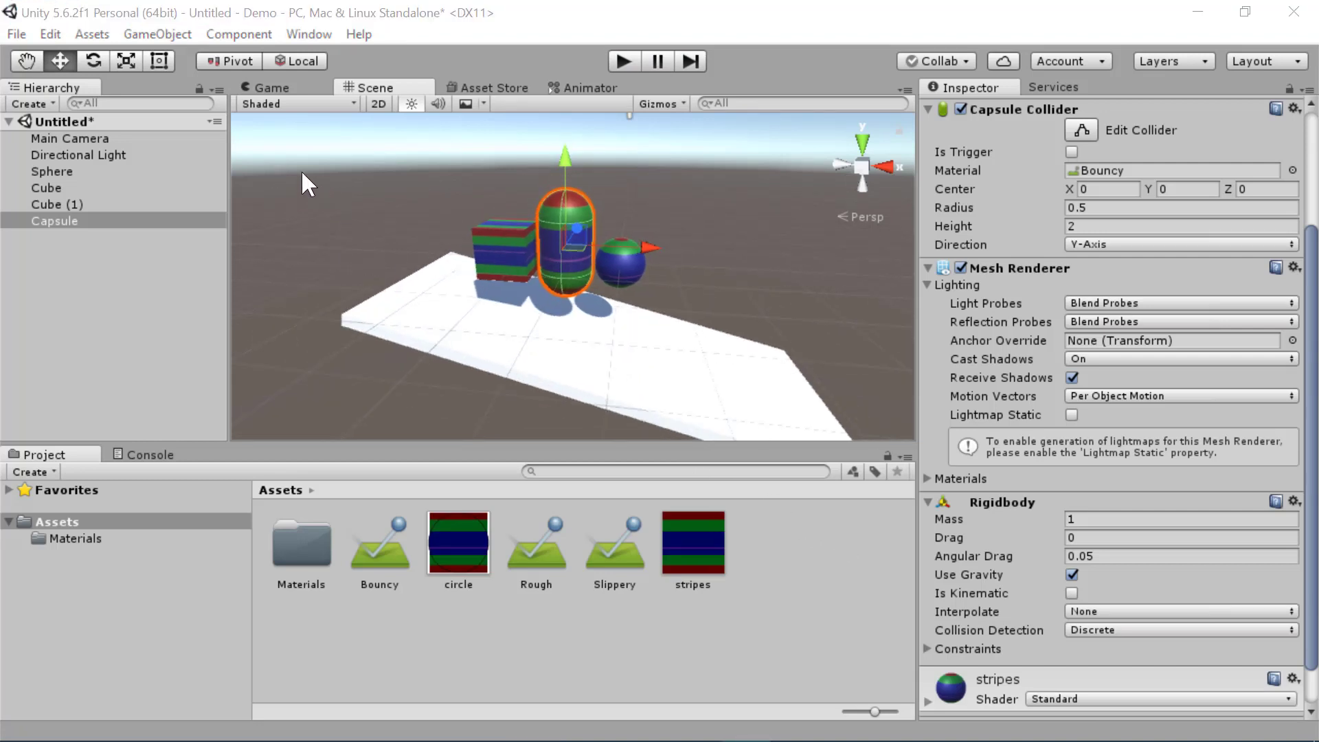
pyautogui.moveTo(264, 148); pyautogui.dragTo(976, 577)
pyautogui.press('Delete')
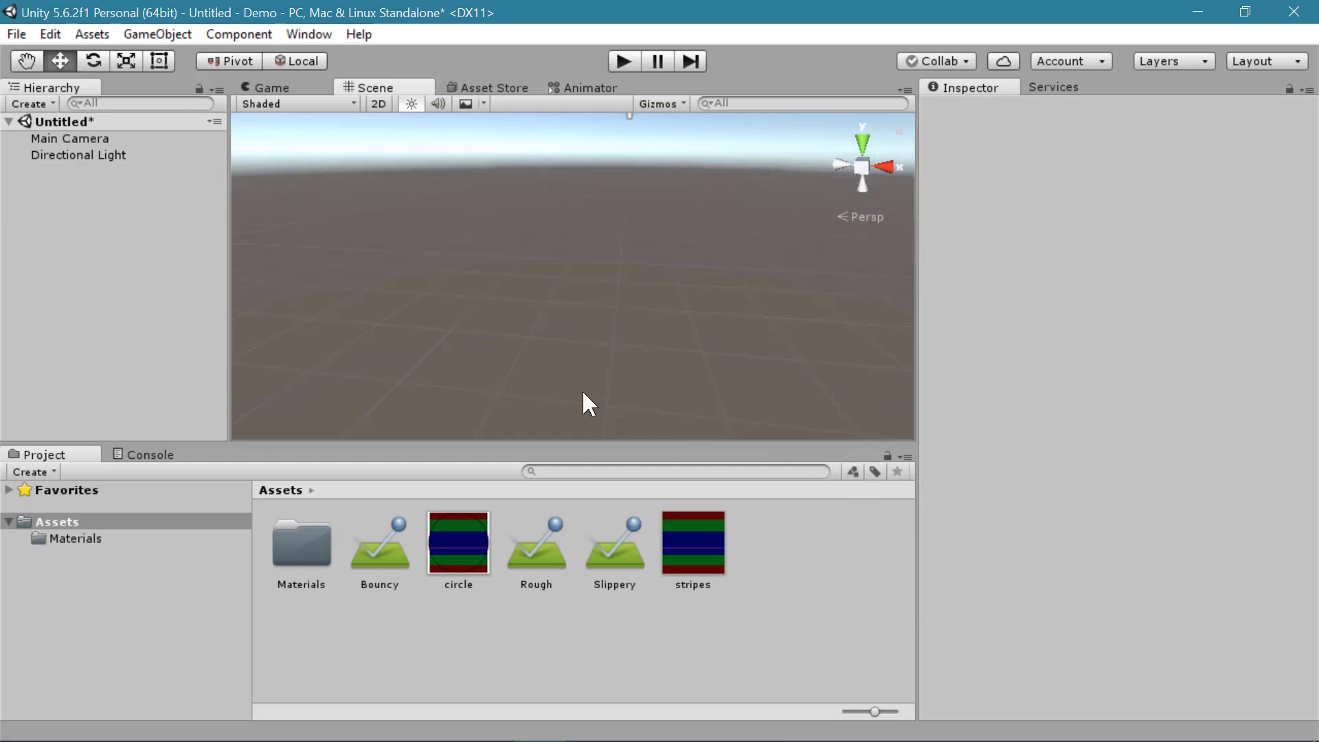
# - Change the circle image's texture type to Sprite (2D and UI) and apply the import settings
pyautogui.click(467, 564)
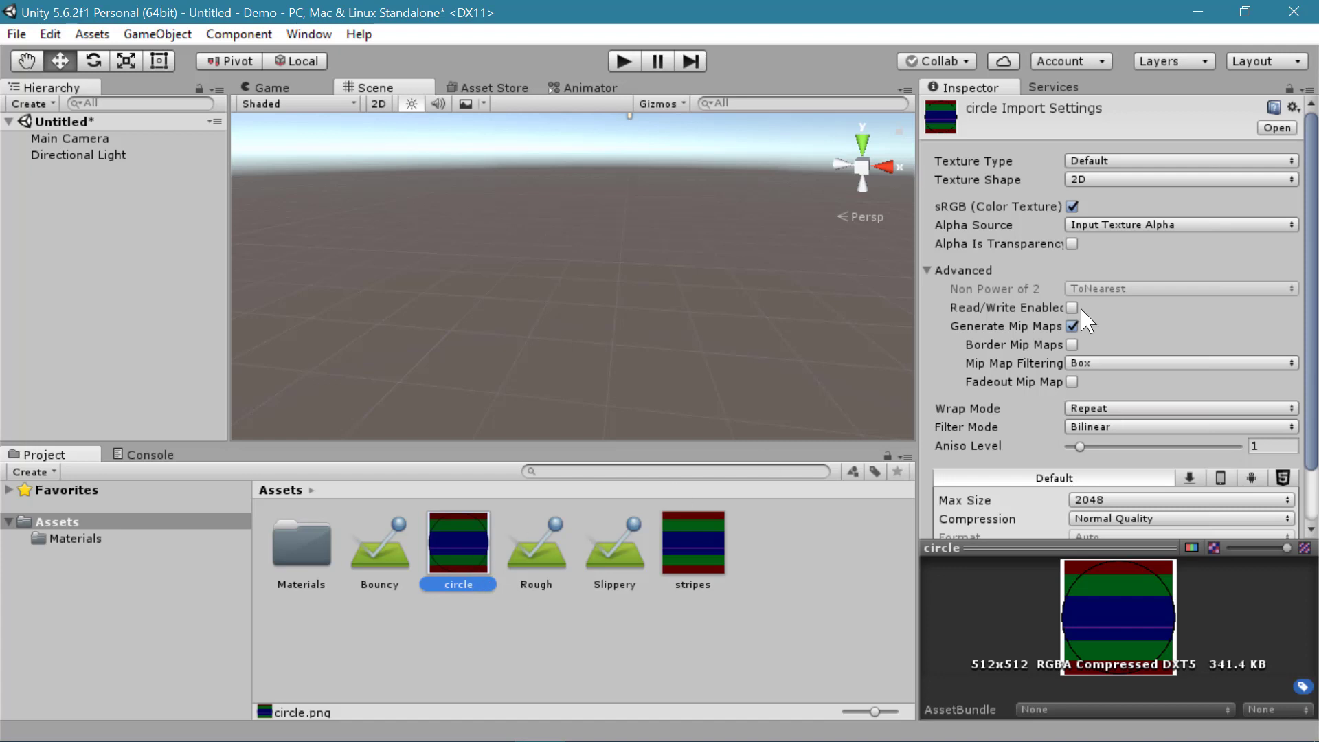
pyautogui.click(1089, 162)
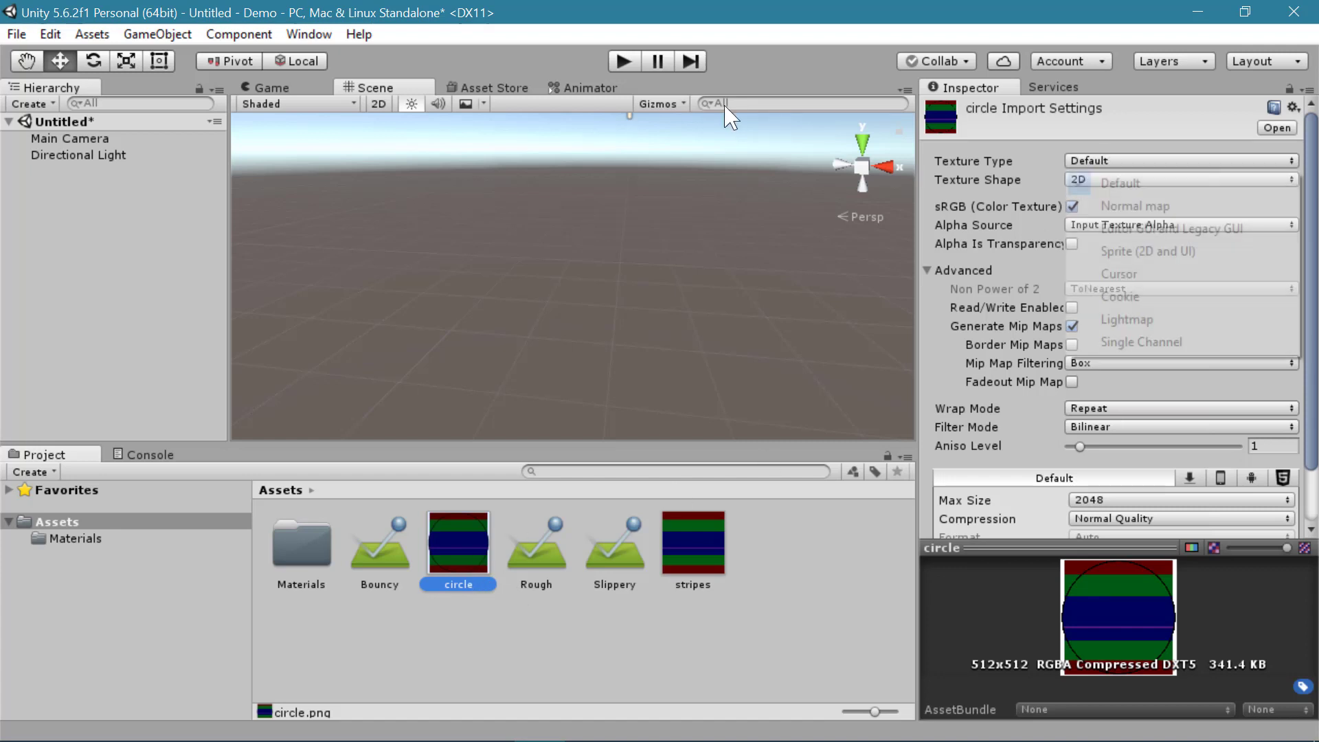
pyautogui.click(1126, 253)
pyautogui.scroll(-5, 1153, 423)
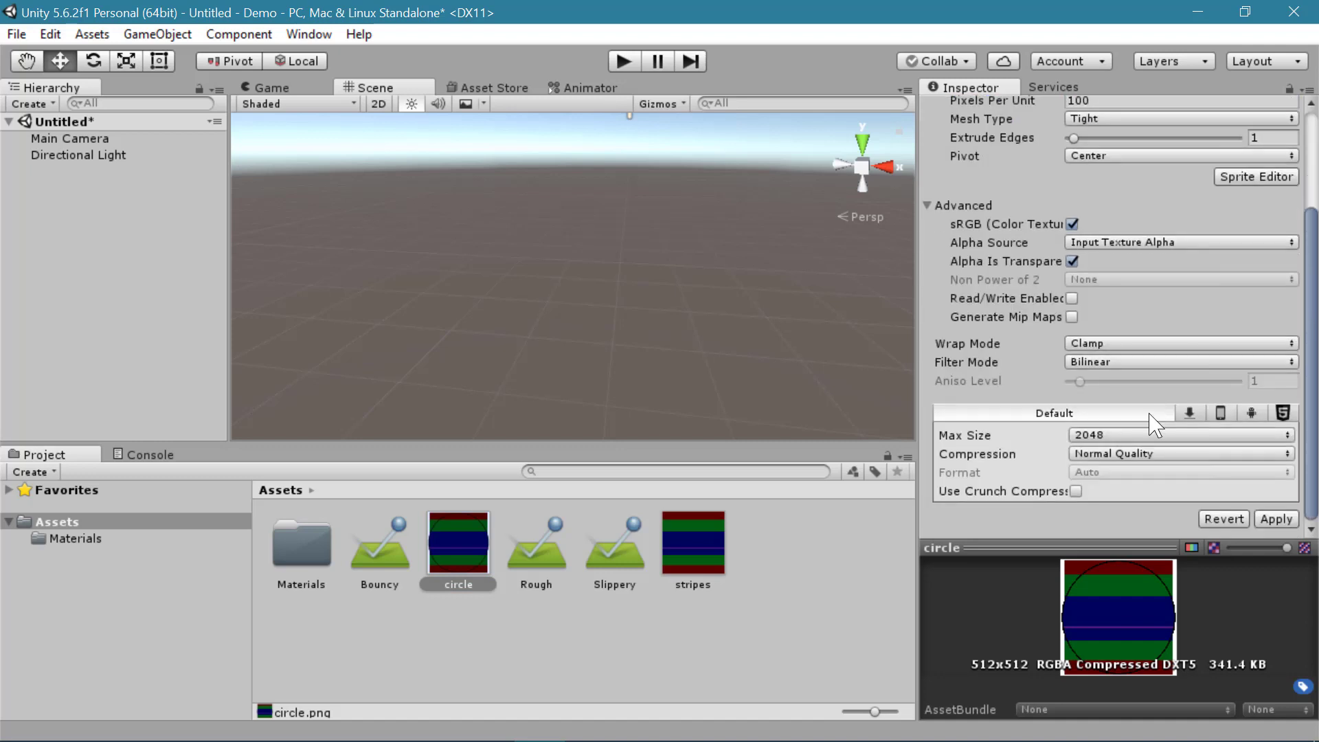
pyautogui.click(1275, 520)
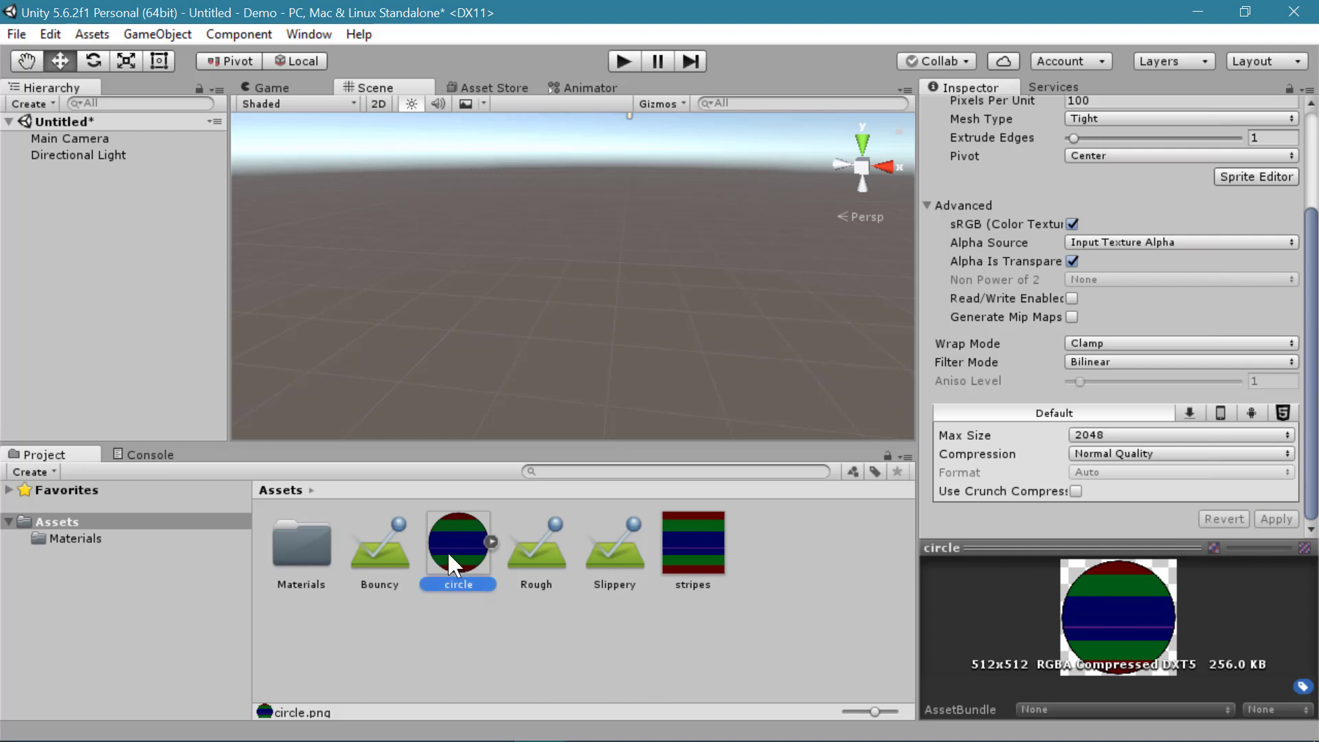
# - Place the circle sprite in the scene at about X -0.41, Y -0.04, Z 1.81 and scale it uniformly to about 0.63
pyautogui.moveTo(448, 552); pyautogui.dragTo(611, 249)
pyautogui.keyDown('alt'); pyautogui.moveTo(713, 253); pyautogui.dragTo(583, 166); pyautogui.keyUp('alt')
pyautogui.keyDown('alt'); pyautogui.moveTo(754, 227); pyautogui.dragTo(656, 237); pyautogui.keyUp('alt')
pyautogui.click(292, 89)
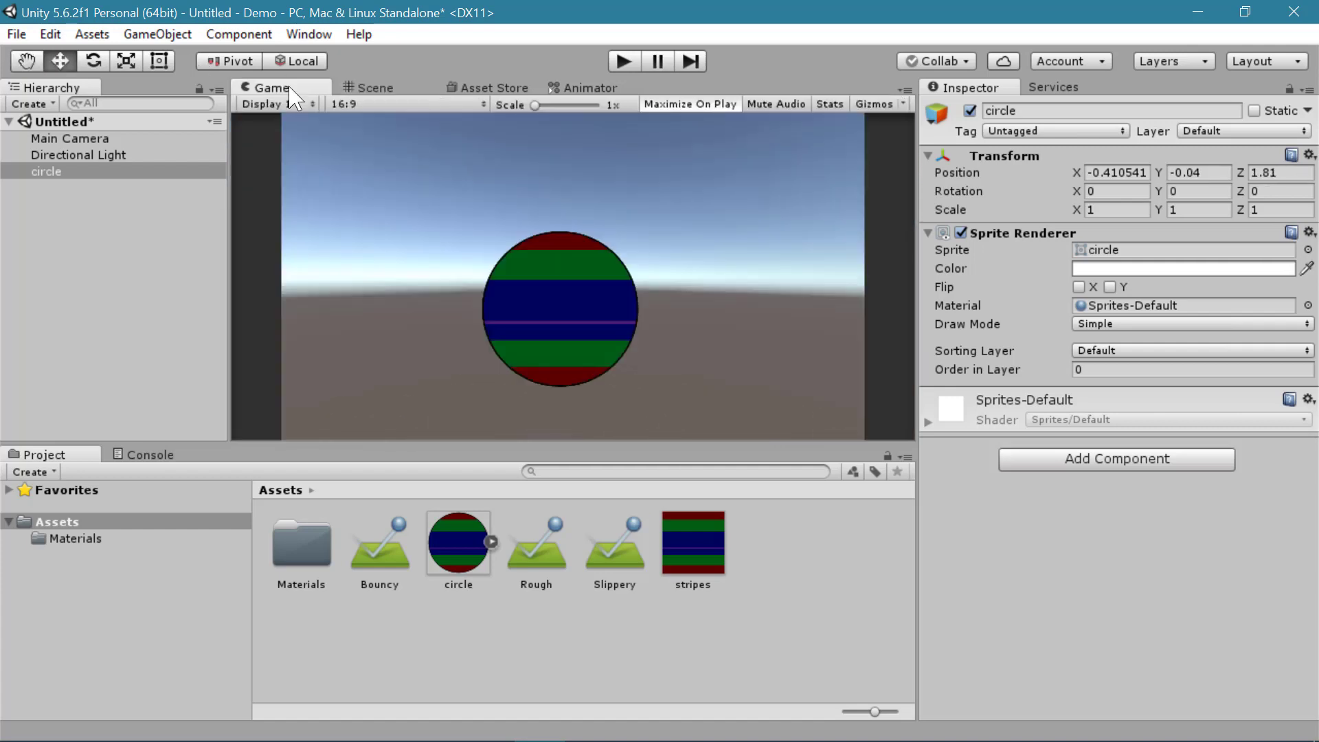
pyautogui.click(382, 87)
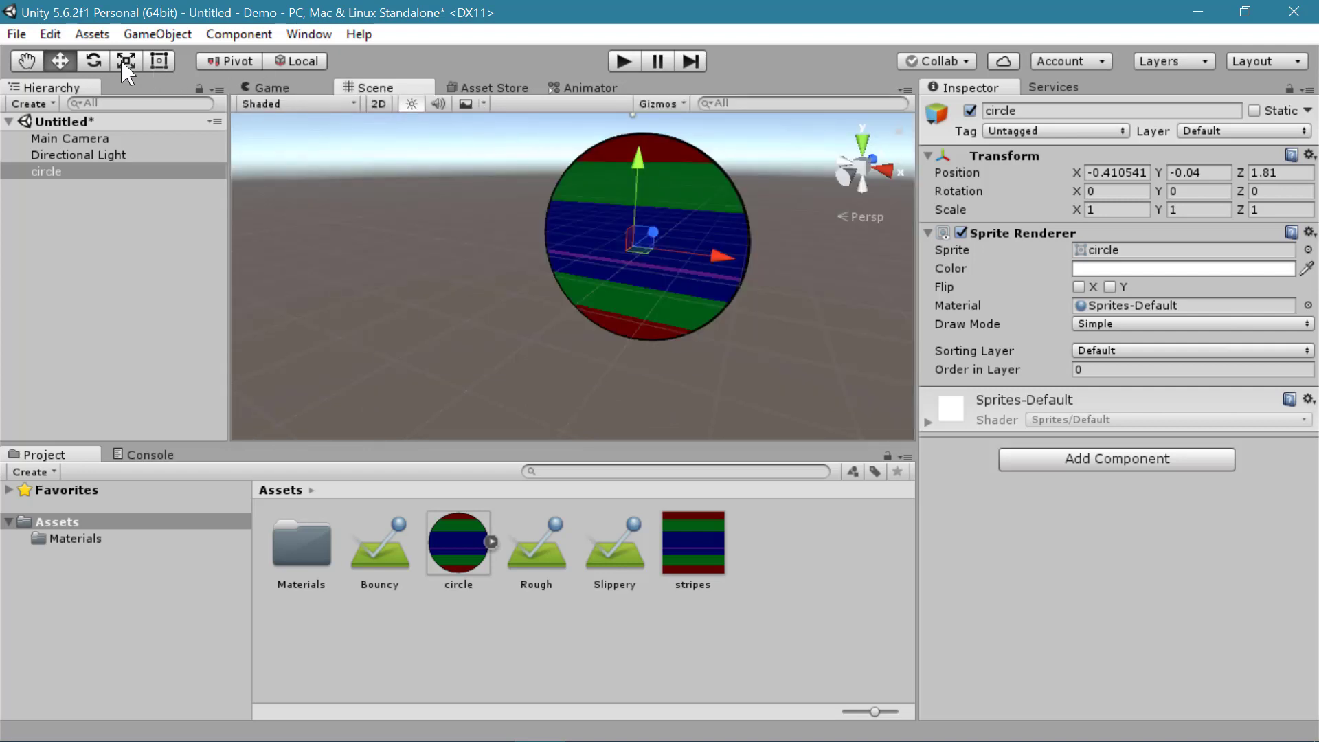
pyautogui.press('r')
pyautogui.moveTo(623, 253); pyautogui.dragTo(393, 167)
# - Add a Circle Collider 2D component to the circle sprite and check its outline in the scene
pyautogui.click(1068, 457)
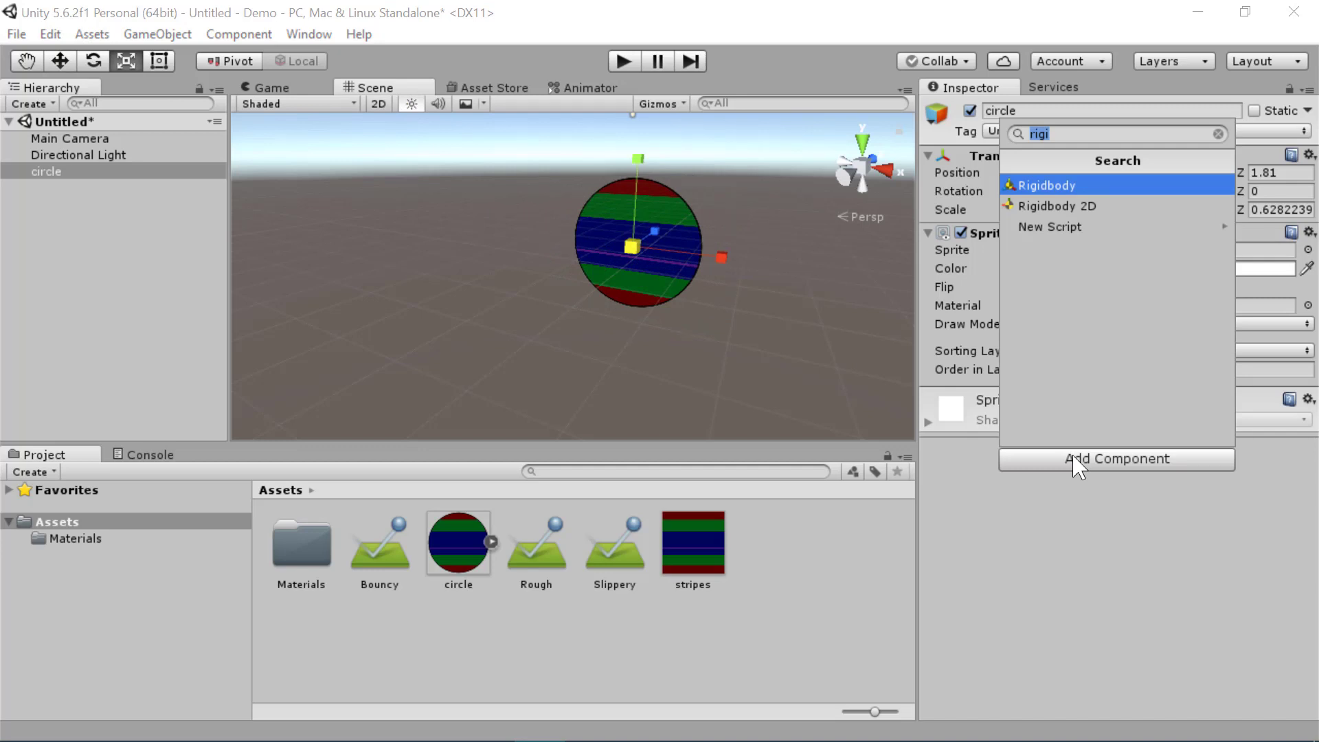
pyautogui.write('coll')
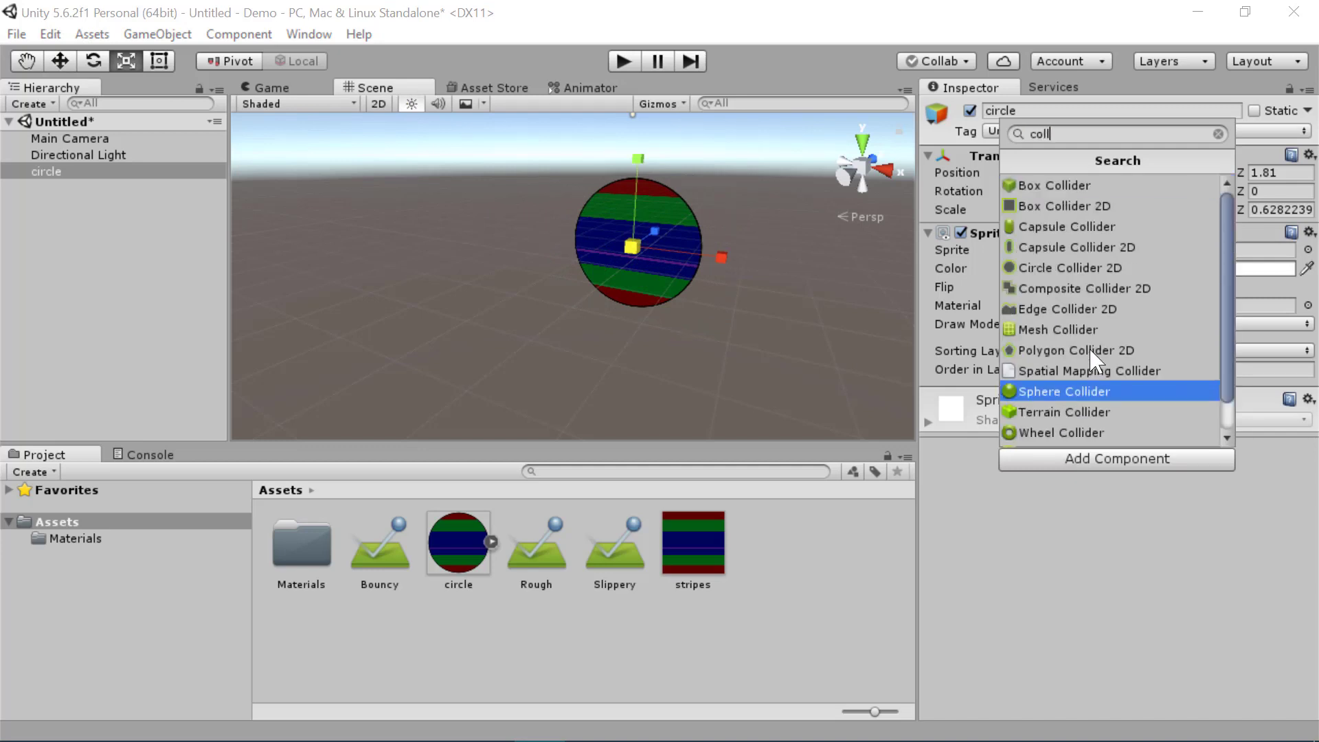
pyautogui.click(1137, 272)
pyautogui.scroll(4, 708, 220)
pyautogui.click(844, 176)
pyautogui.keyDown('alt'); pyautogui.moveTo(687, 288); pyautogui.dragTo(772, 210); pyautogui.keyUp('alt')
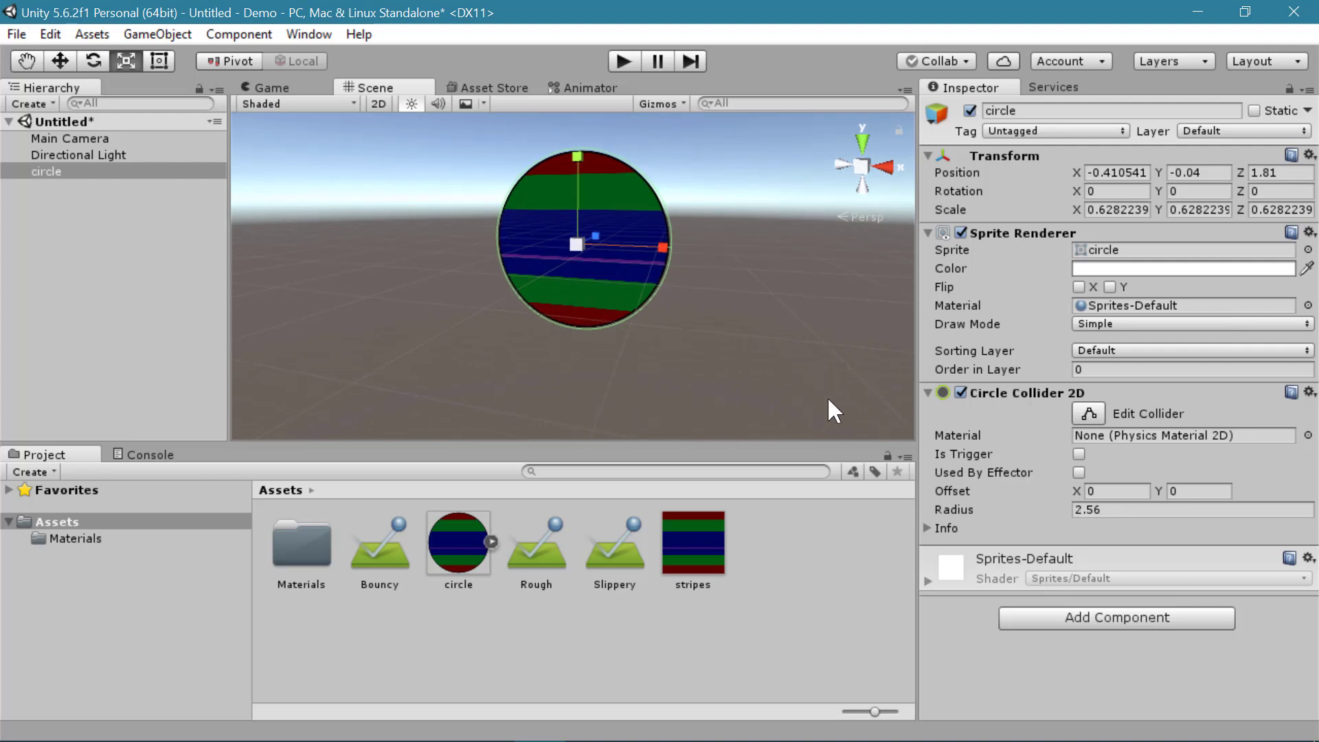
# - Try a radius of 2.32 on the circle's collider, undo the change and deselect the circle
pyautogui.moveTo(1050, 509)
pyautogui.mouseDown()
pyautogui.moveTo(1104, 522)
pyautogui.moveTo(1064, 529)
pyautogui.mouseUp()
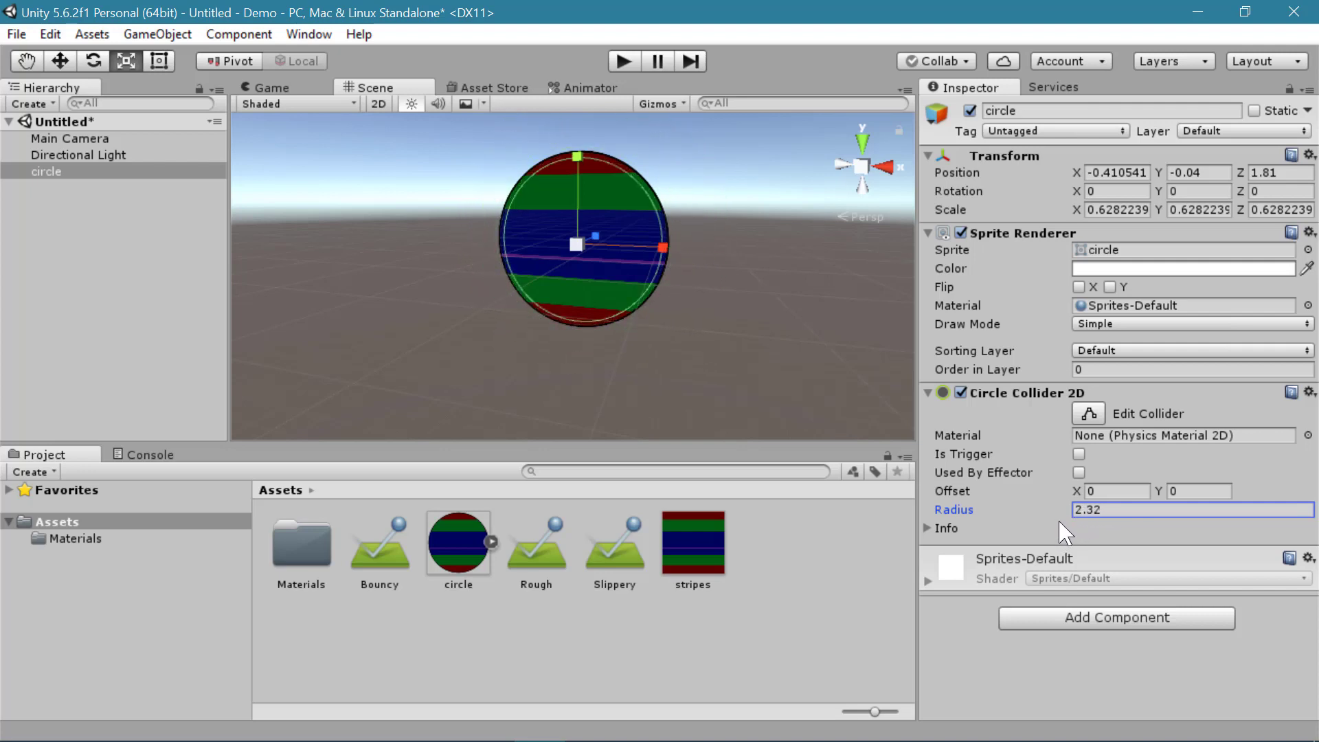
pyautogui.hotkey('ctrl', 'z')
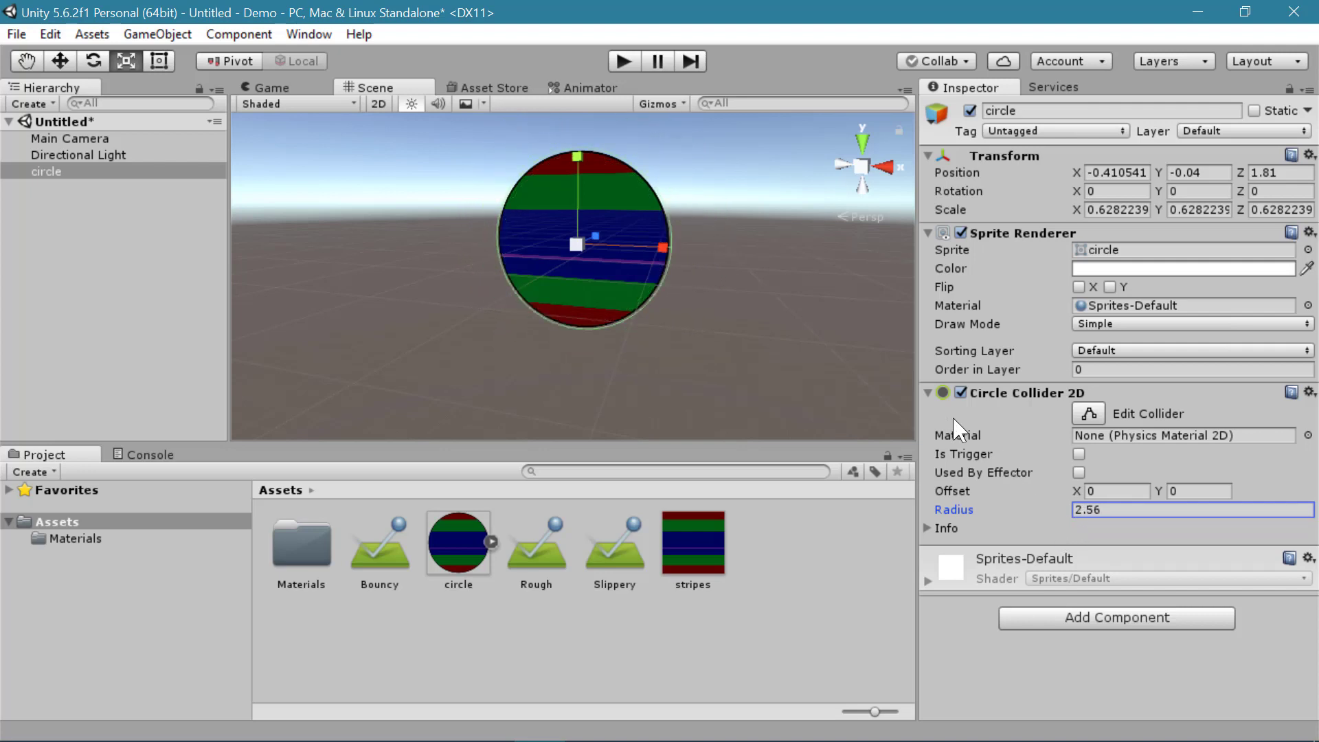
pyautogui.click(355, 257)
# - Add a cube below the circle at about X -0.11, Y -2.41, Z 1.88 and flatten it into a platform scaled about 3.25 by 0.26 by 1
pyautogui.keyDown('alt'); pyautogui.moveTo(348, 183); pyautogui.dragTo(483, 231); pyautogui.keyUp('alt')
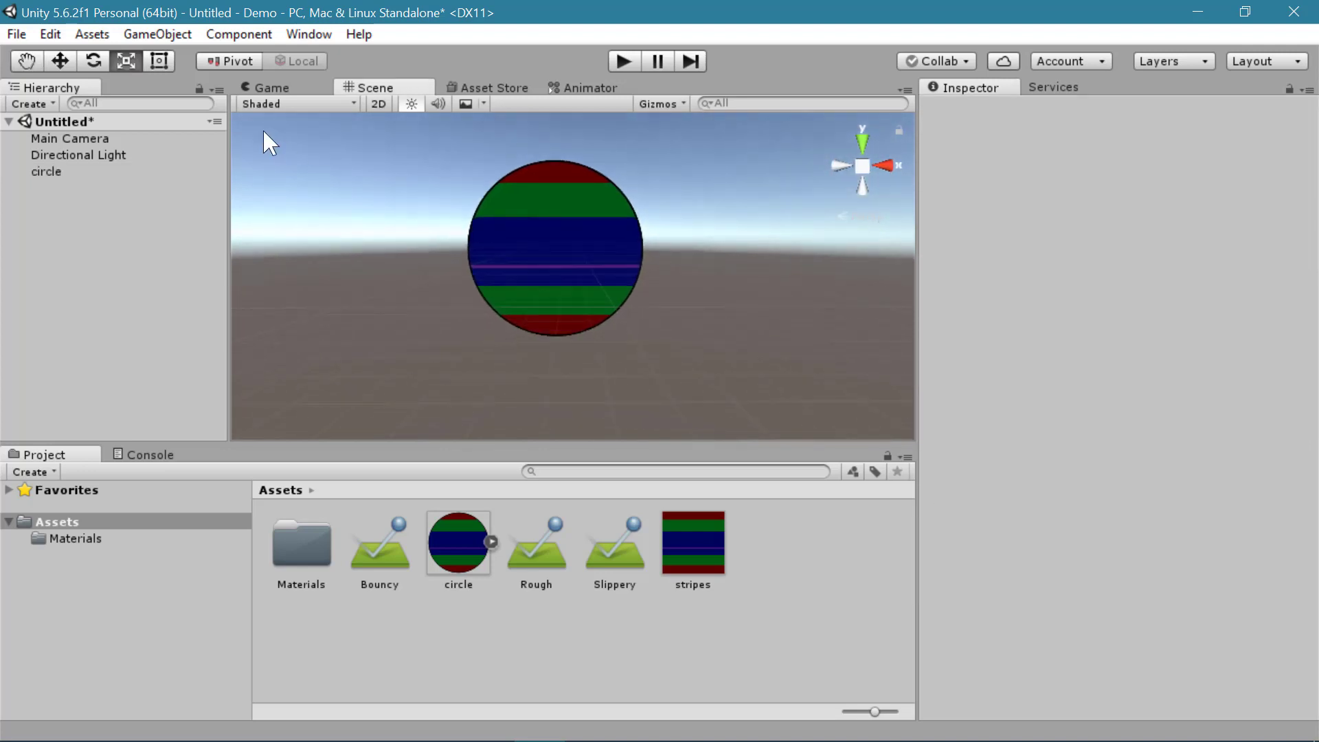
pyautogui.click(158, 34)
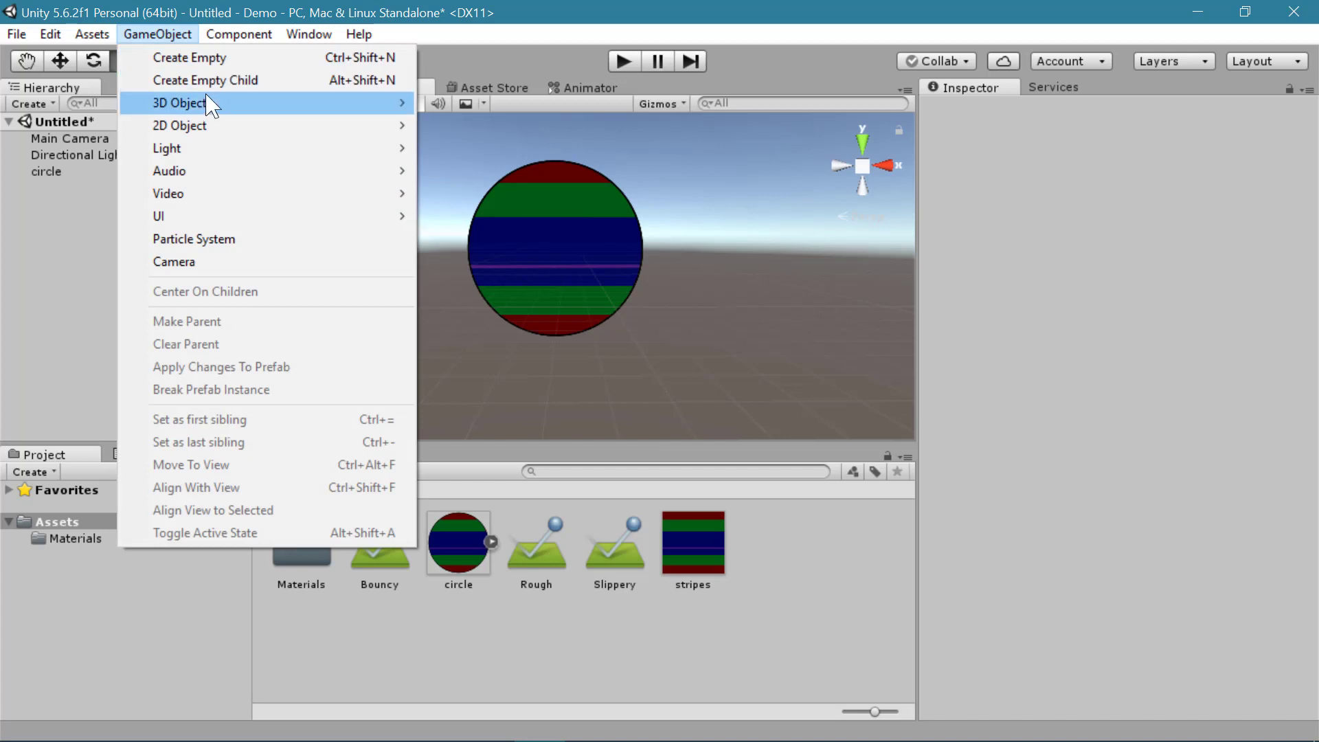
pyautogui.moveTo(244, 107)
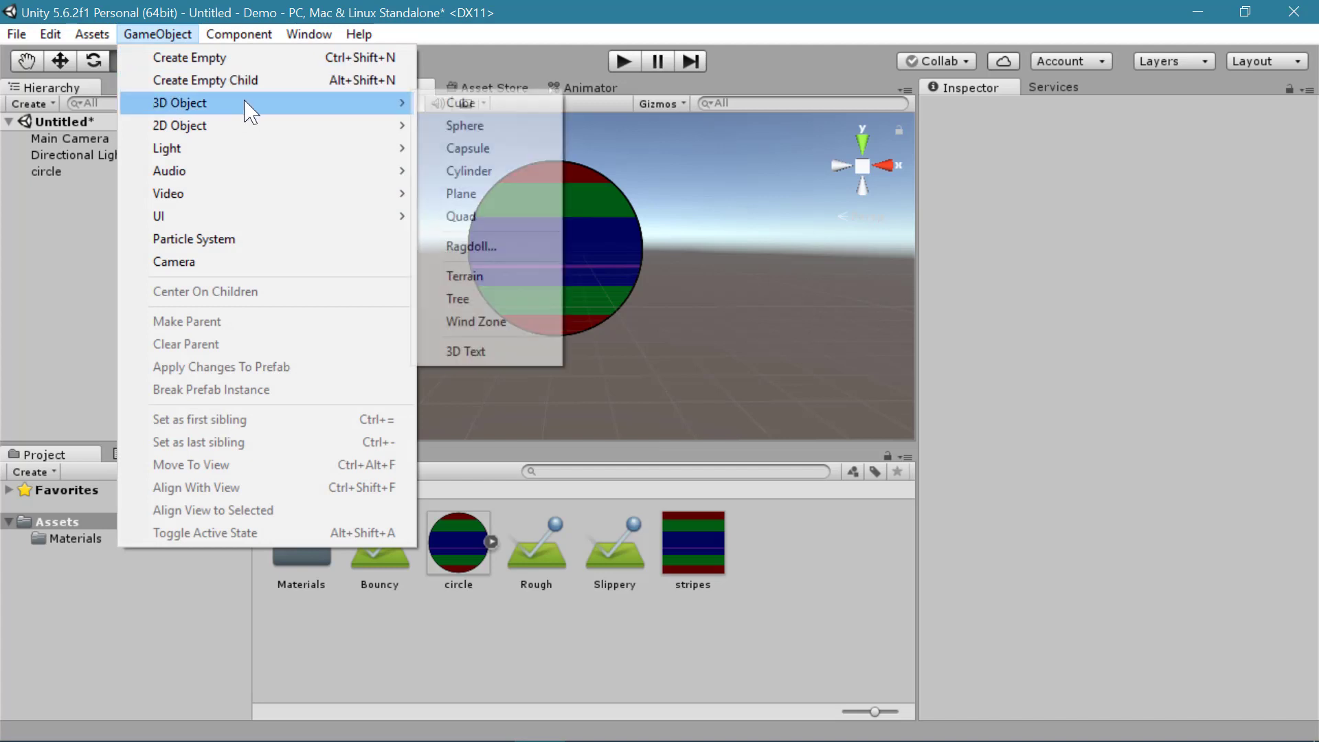
pyautogui.click(459, 104)
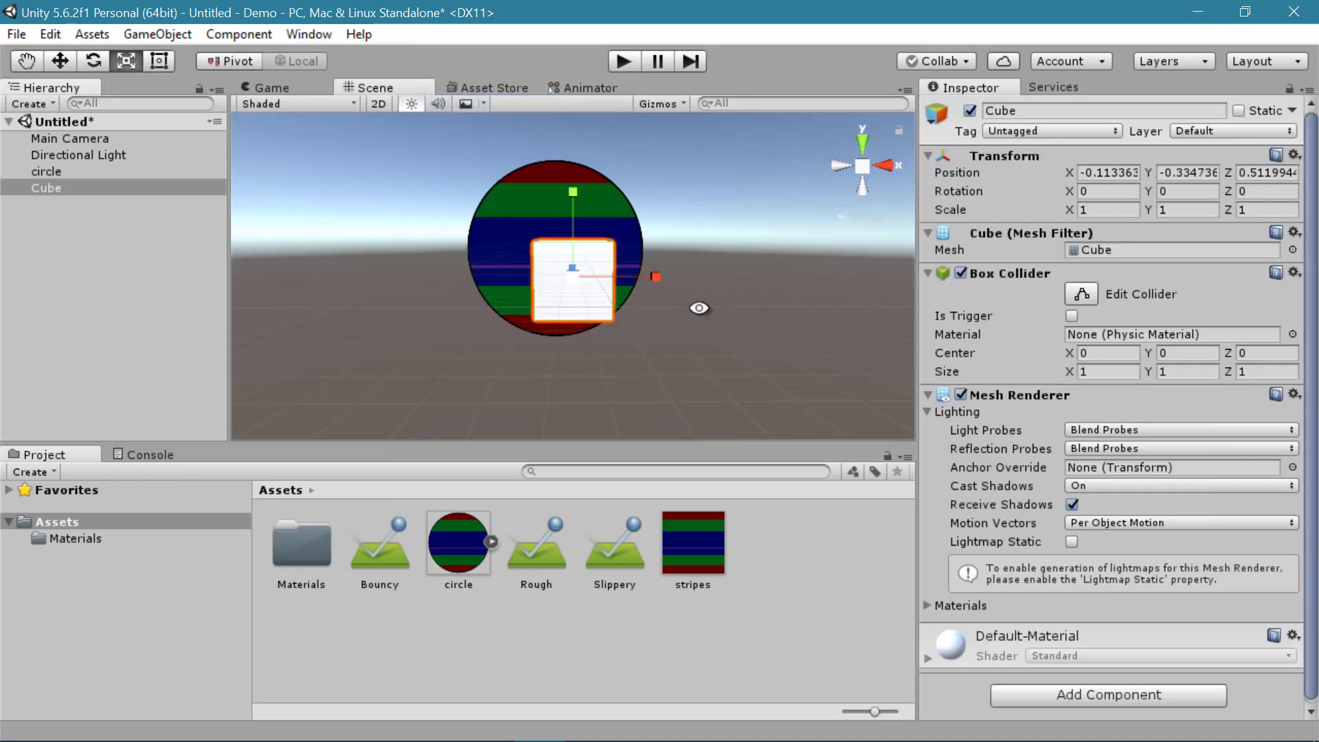
pyautogui.keyDown('alt'); pyautogui.moveTo(461, 247); pyautogui.dragTo(431, 416); pyautogui.keyUp('alt')
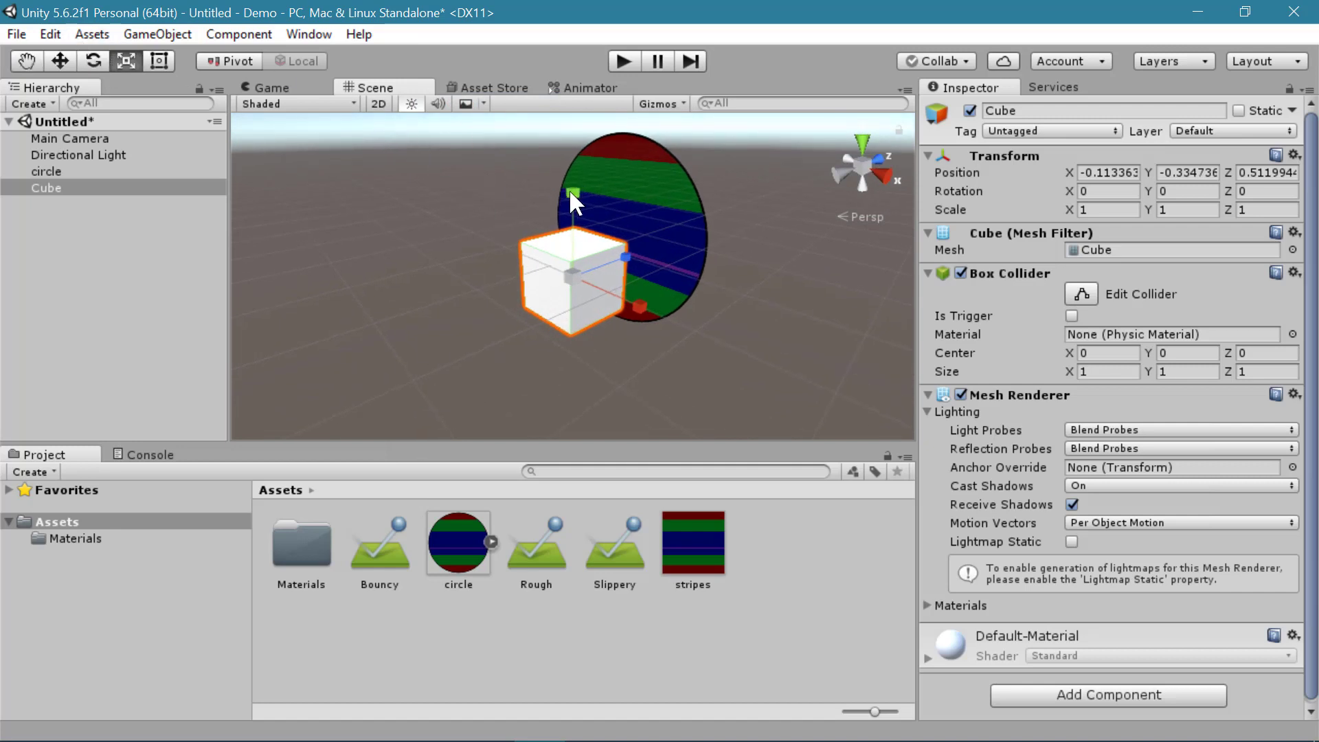
pyautogui.moveTo(574, 193); pyautogui.dragTo(818, 357)
pyautogui.click(63, 61)
pyautogui.press('r')
# - Replace the platform's Box Collider with a Box Collider 2D and widen the platform to an X scale of about 5.81
pyautogui.rightClick(1031, 286)
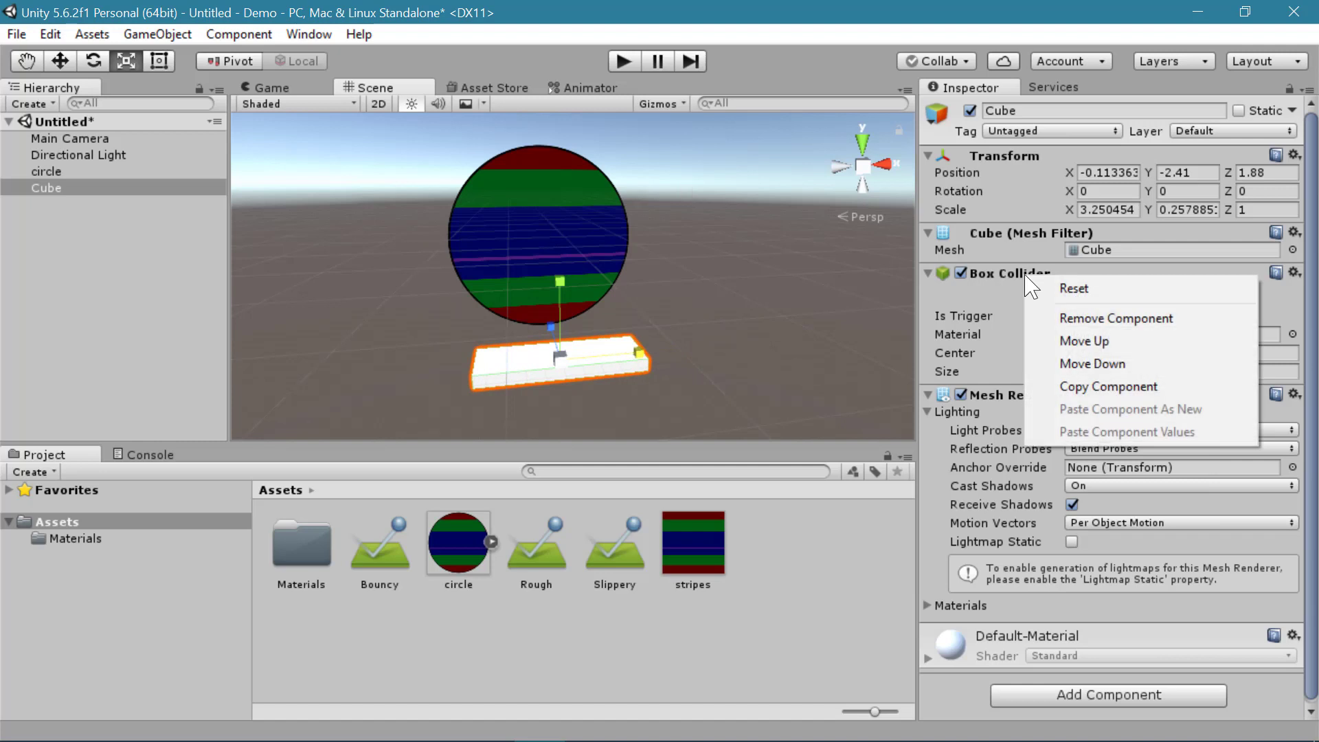
pyautogui.click(1093, 318)
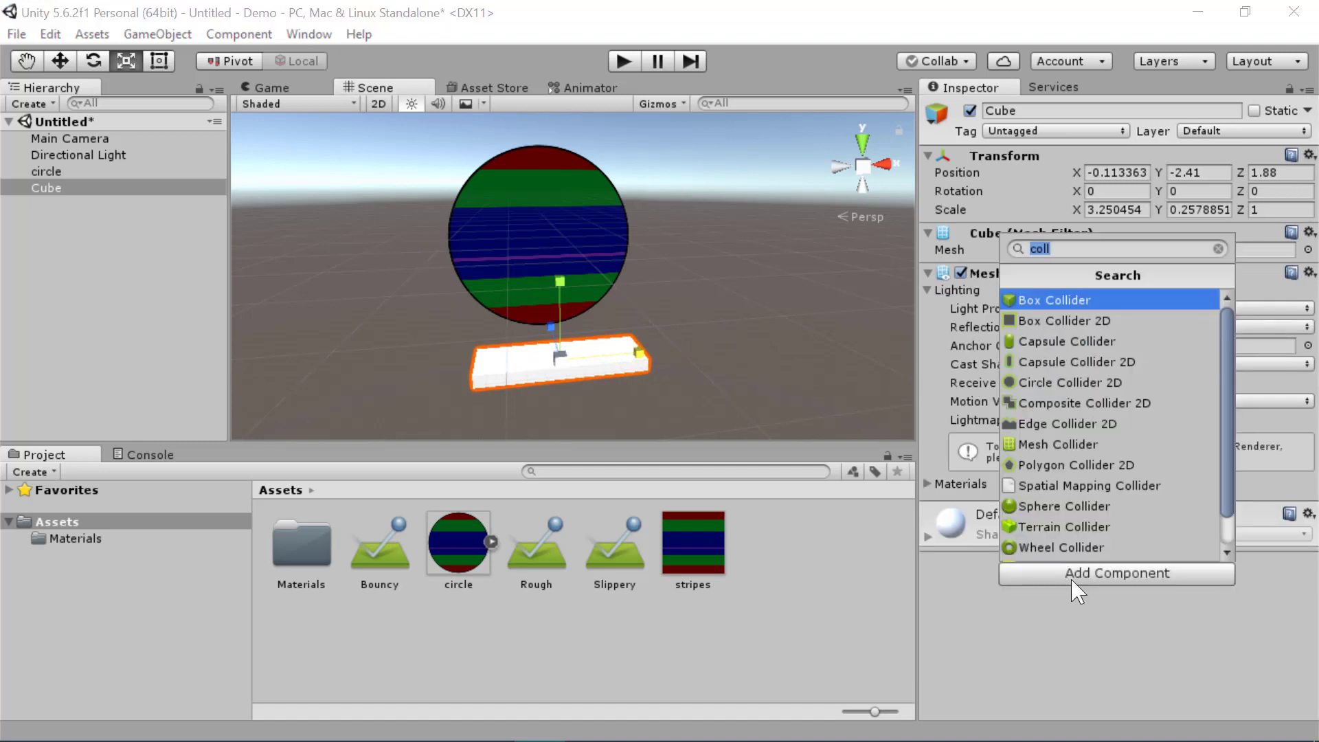
pyautogui.click(1111, 321)
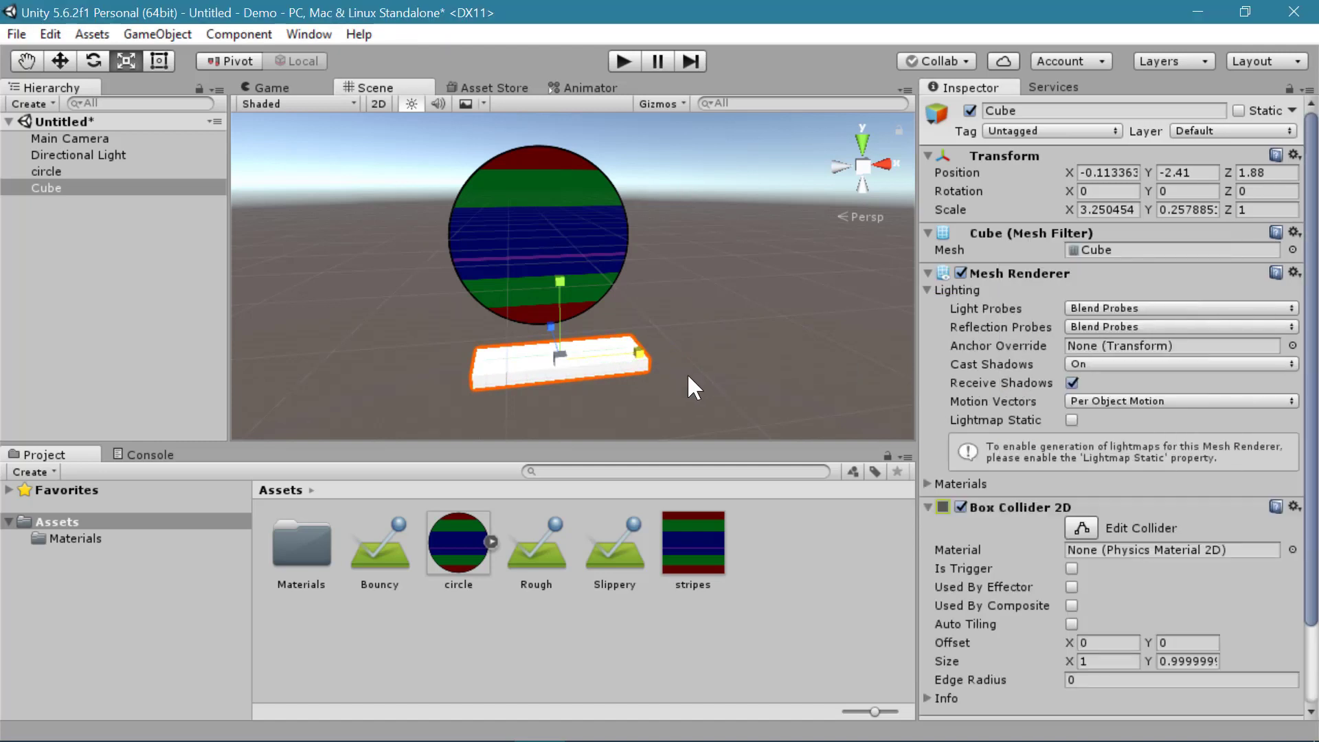
pyautogui.keyDown('alt'); pyautogui.moveTo(694, 388); pyautogui.dragTo(758, 409); pyautogui.keyUp('alt')
pyautogui.scroll(-3, 693, 353)
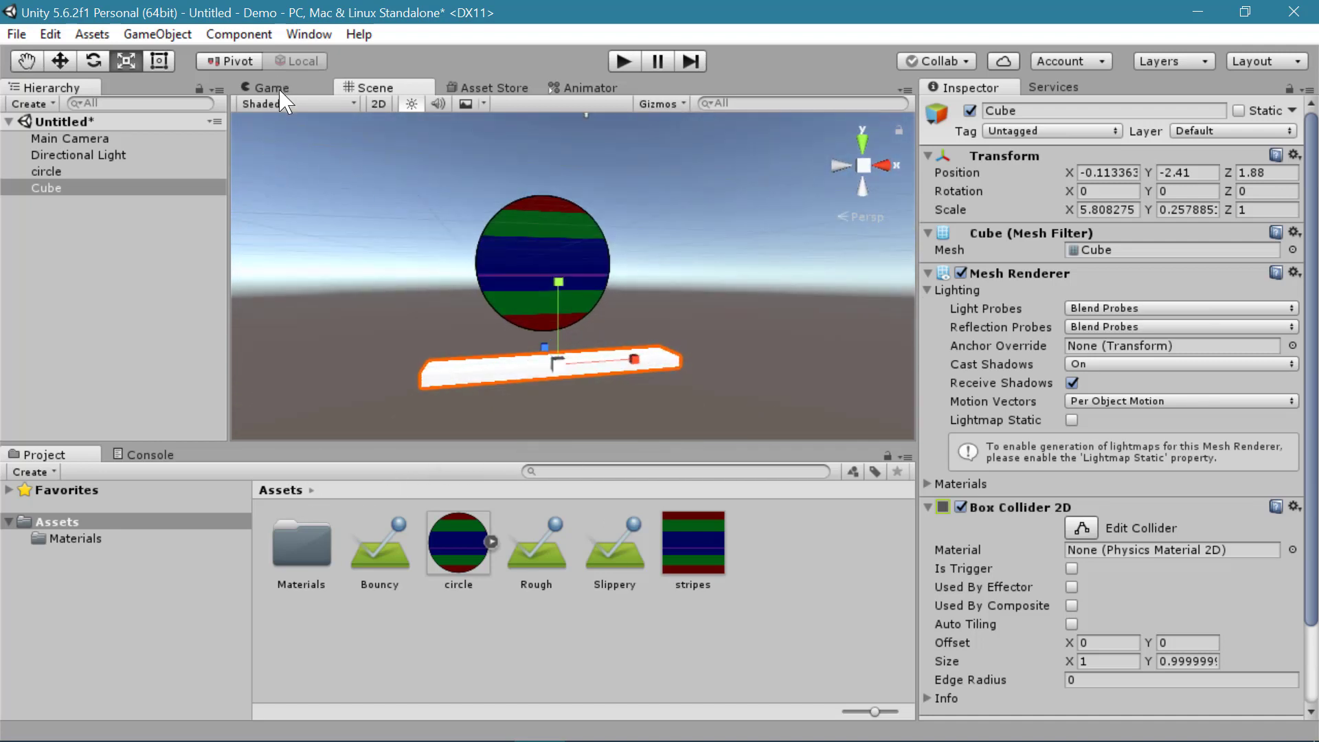
# - Add a Rigidbody 2D component to the circle sprite
pyautogui.click(100, 172)
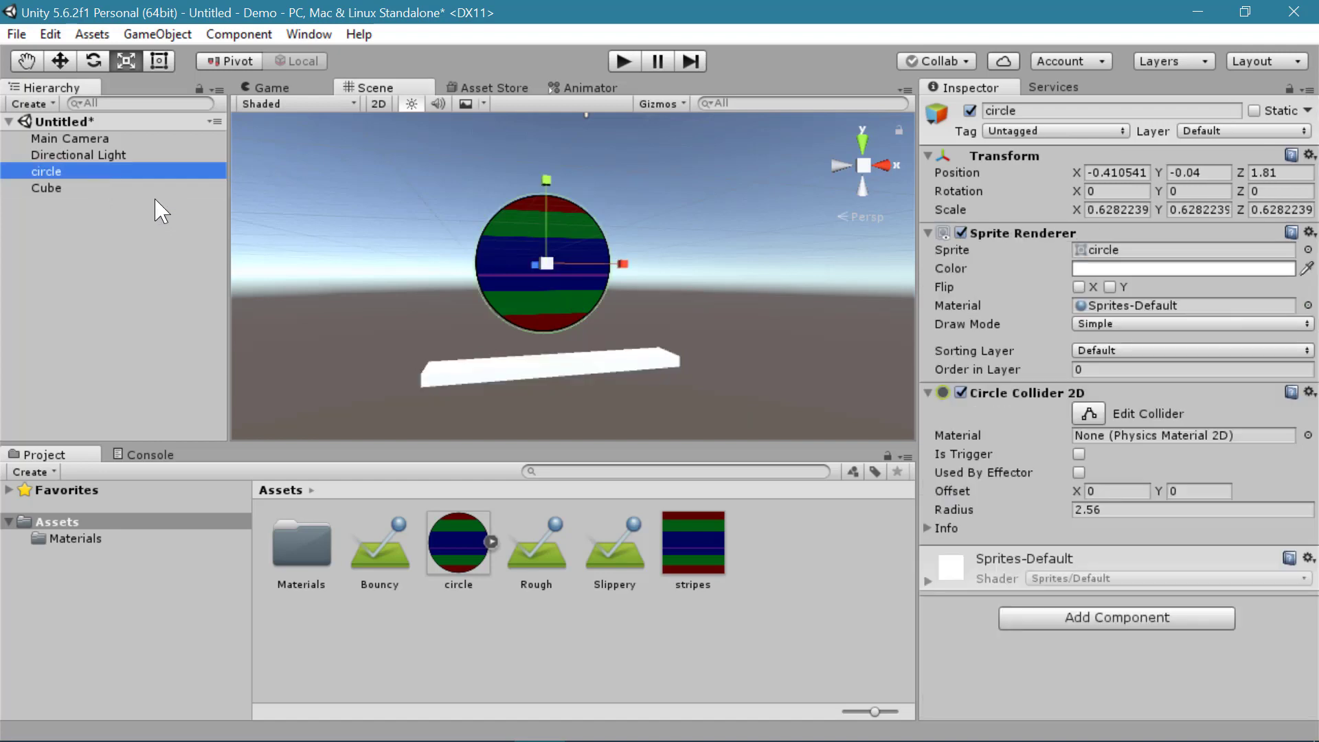
pyautogui.click(1089, 620)
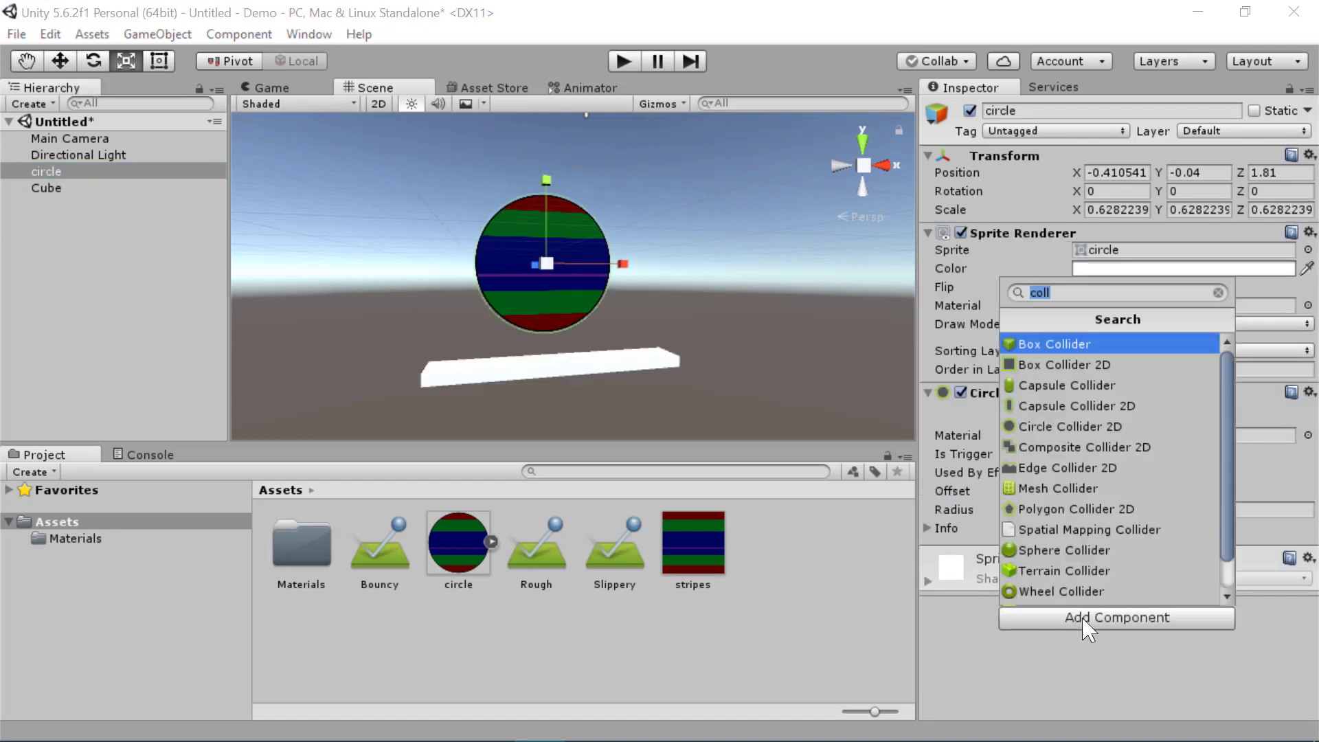
pyautogui.write('rig')
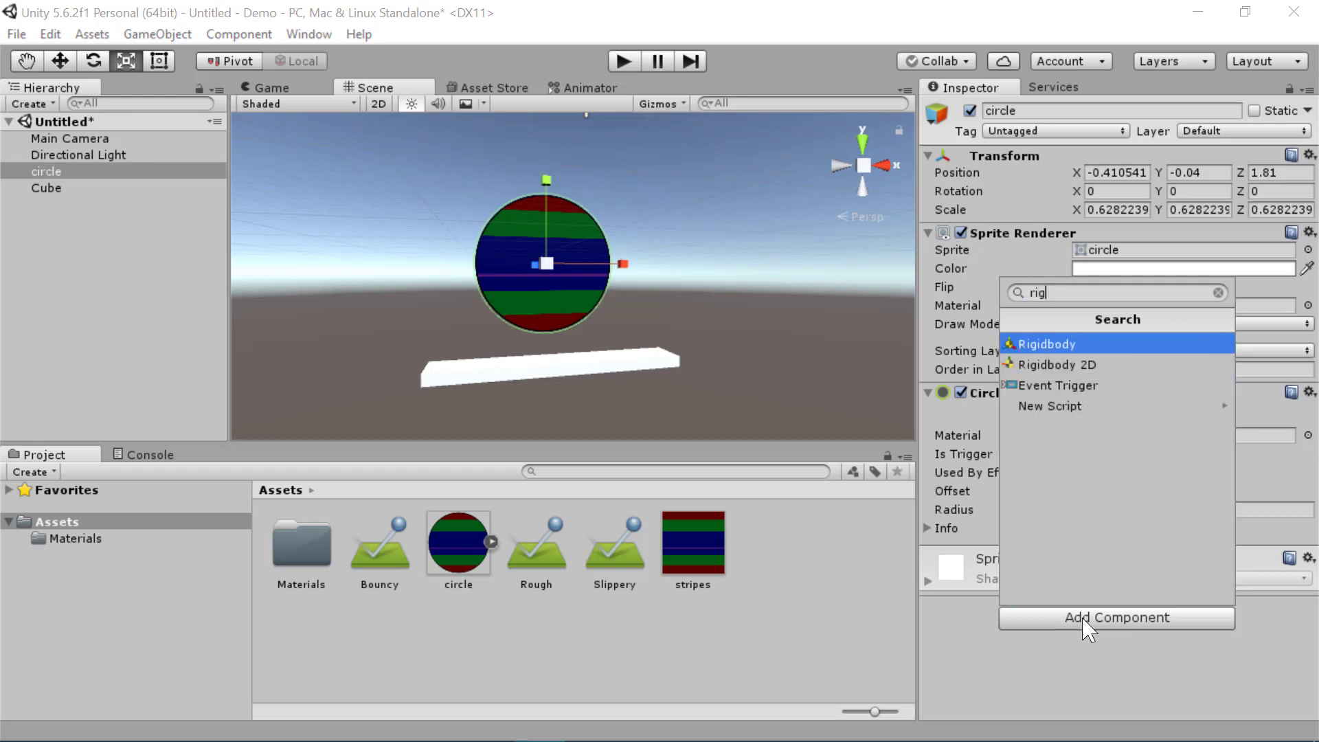
pyautogui.click(1075, 366)
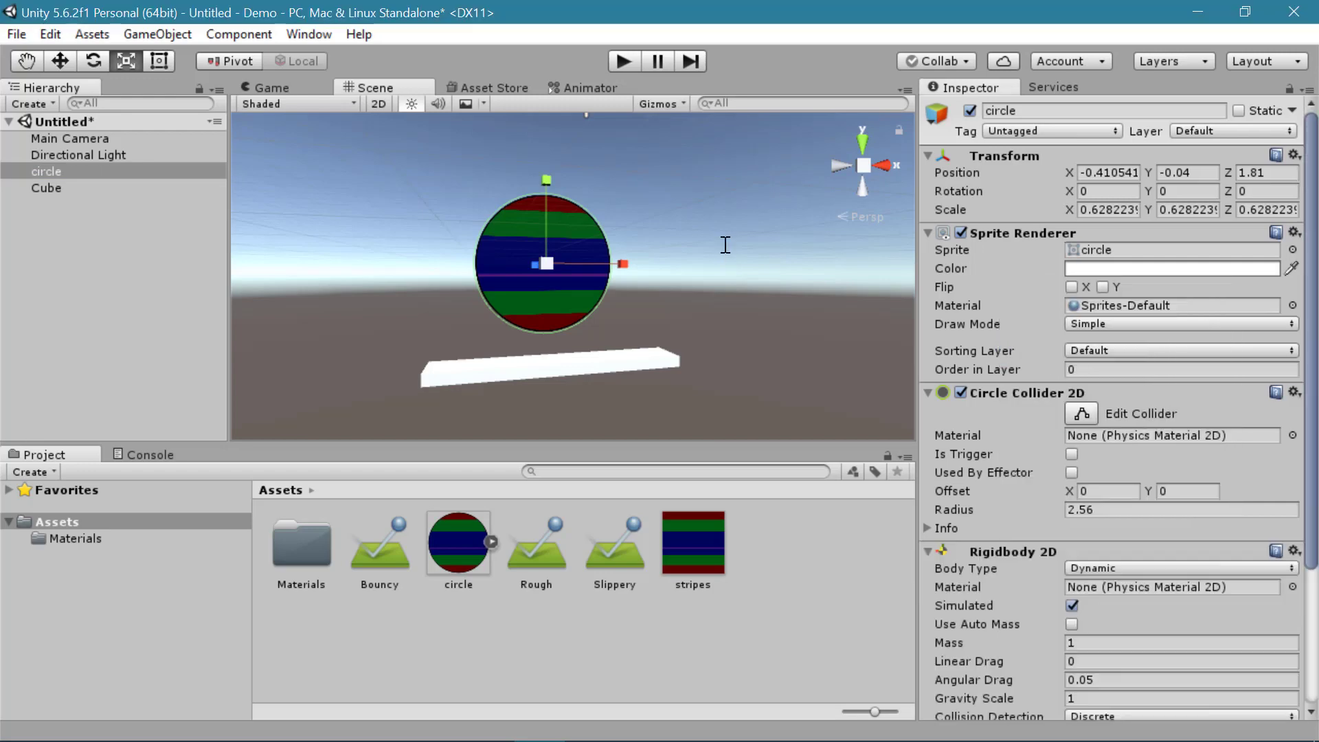
# - Try a negative gravity scale on the circle's Rigidbody 2D and run the scene briefly
pyautogui.scroll(-3, 1149, 597)
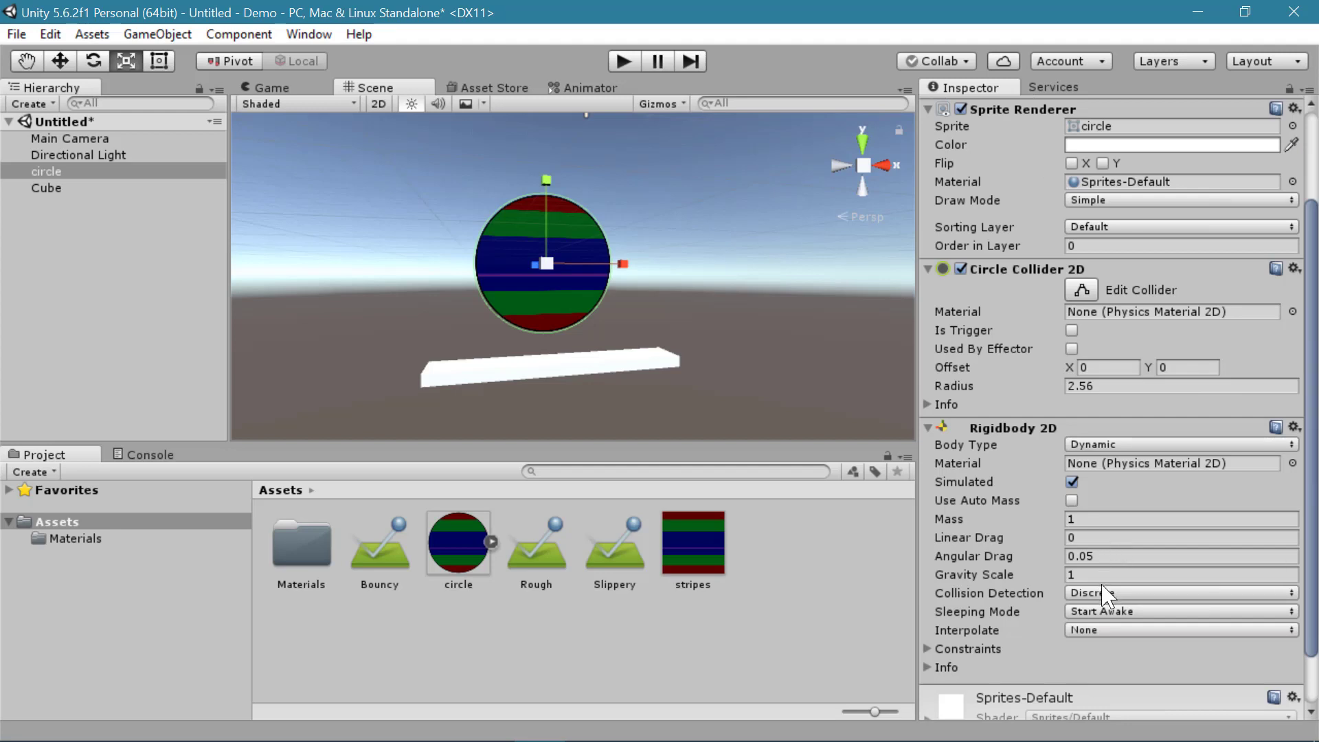
pyautogui.scroll(-2, 1105, 596)
pyautogui.click(1080, 512)
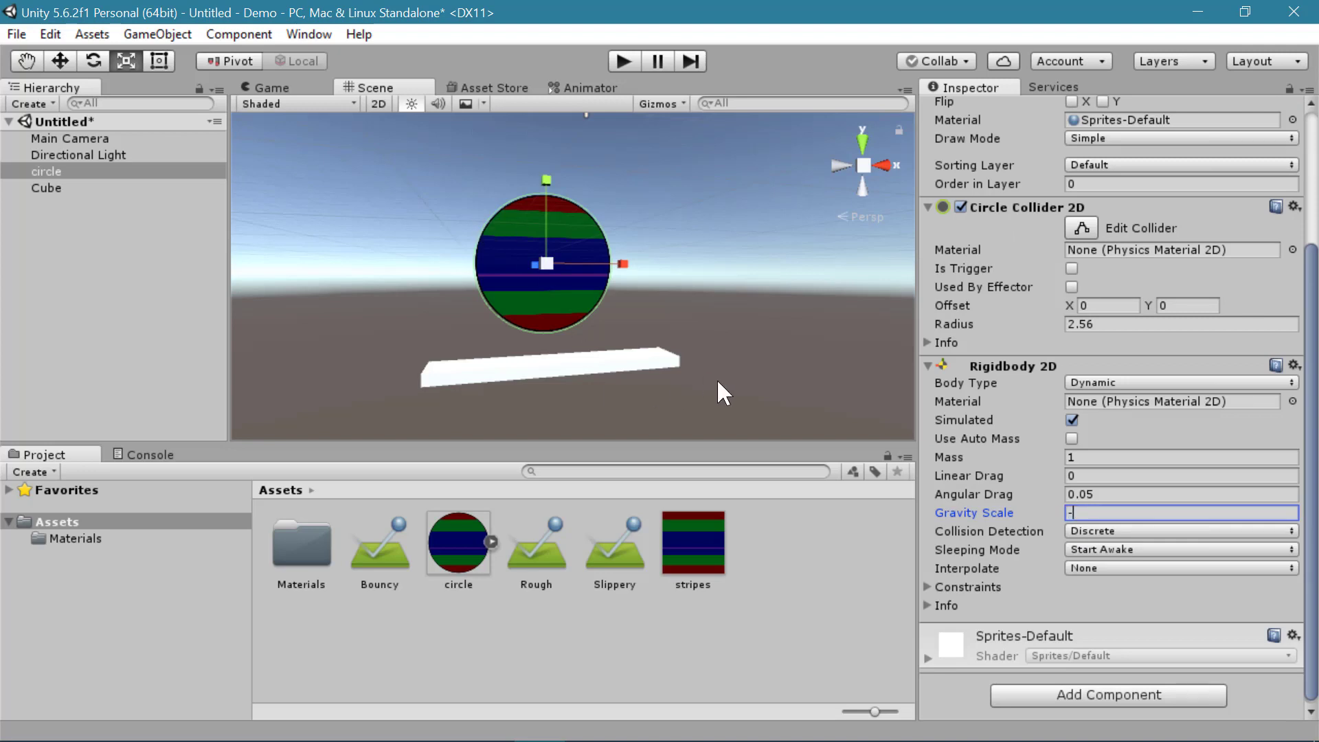
pyautogui.click(624, 60)
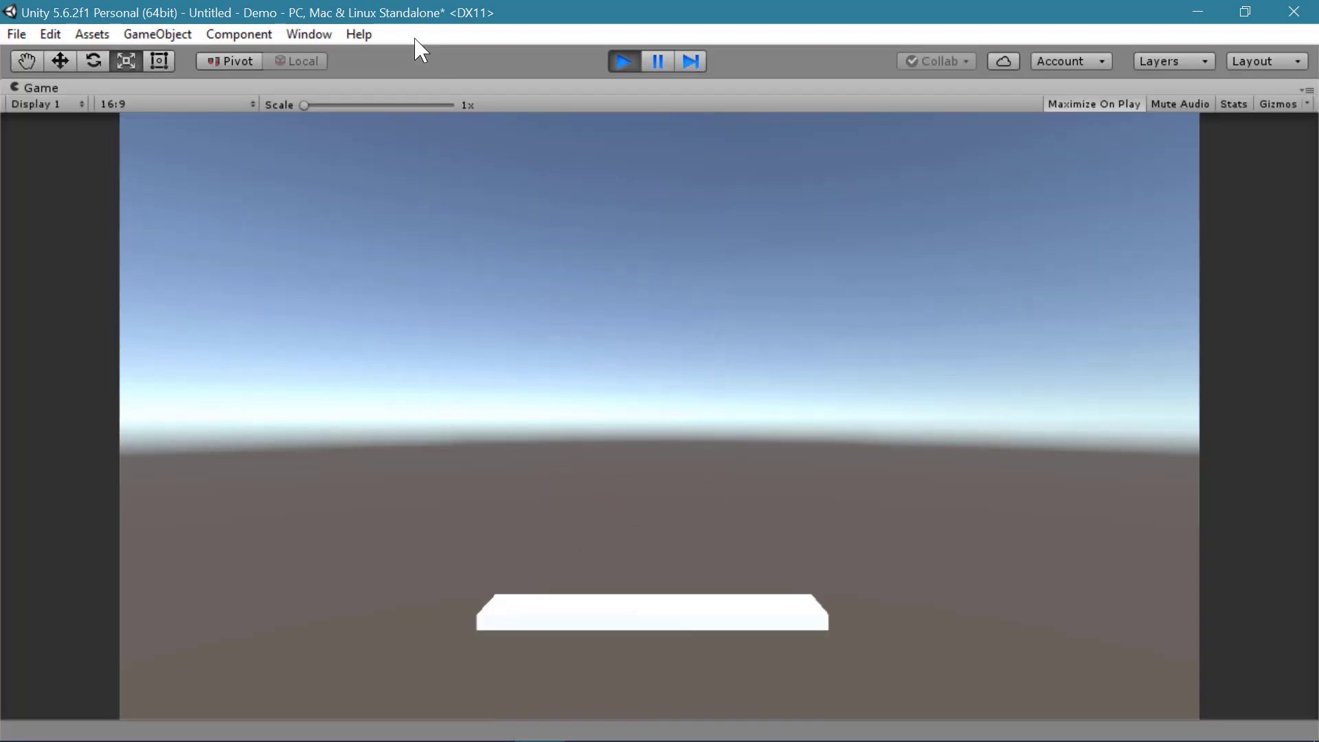
pyautogui.hotkey('ctrl', 'p')
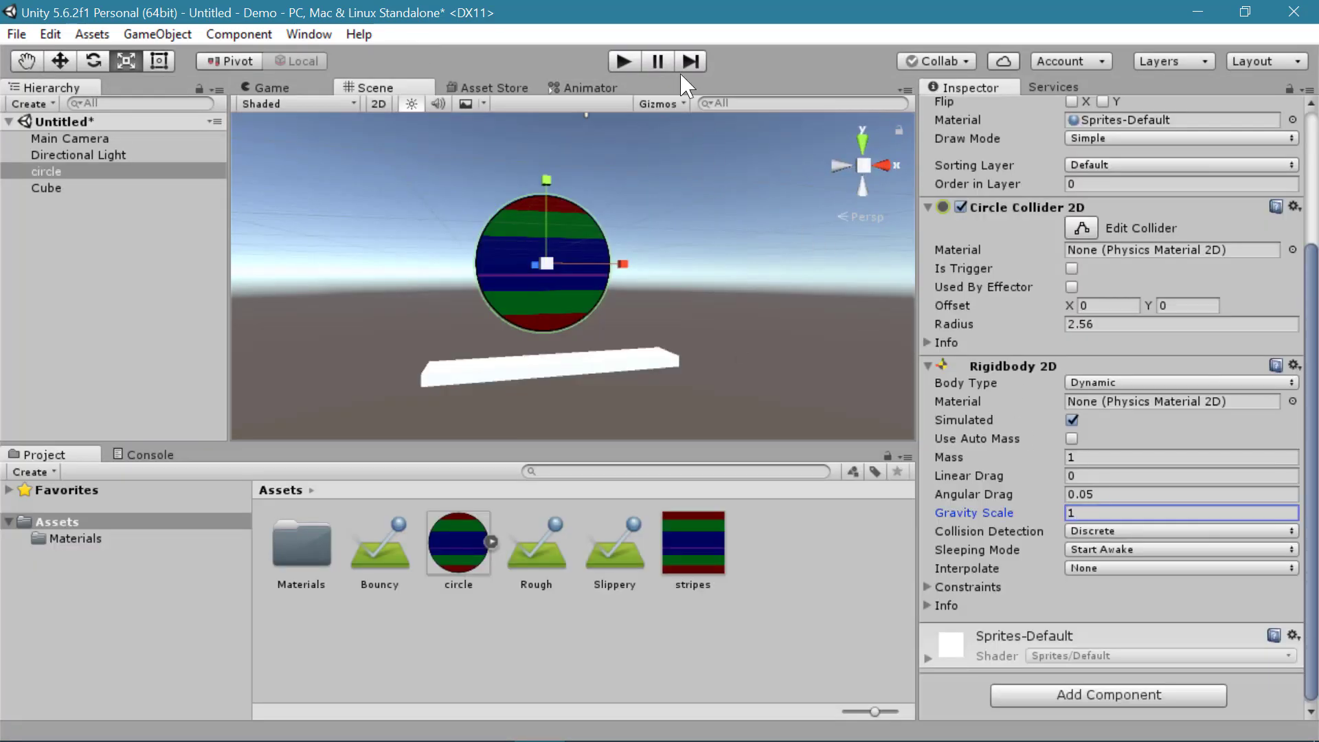
# - Run the scene with the circle's gravity scale at 1 to examine its fall towards the platform, and stop it
pyautogui.hotkey('ctrl', 'p')
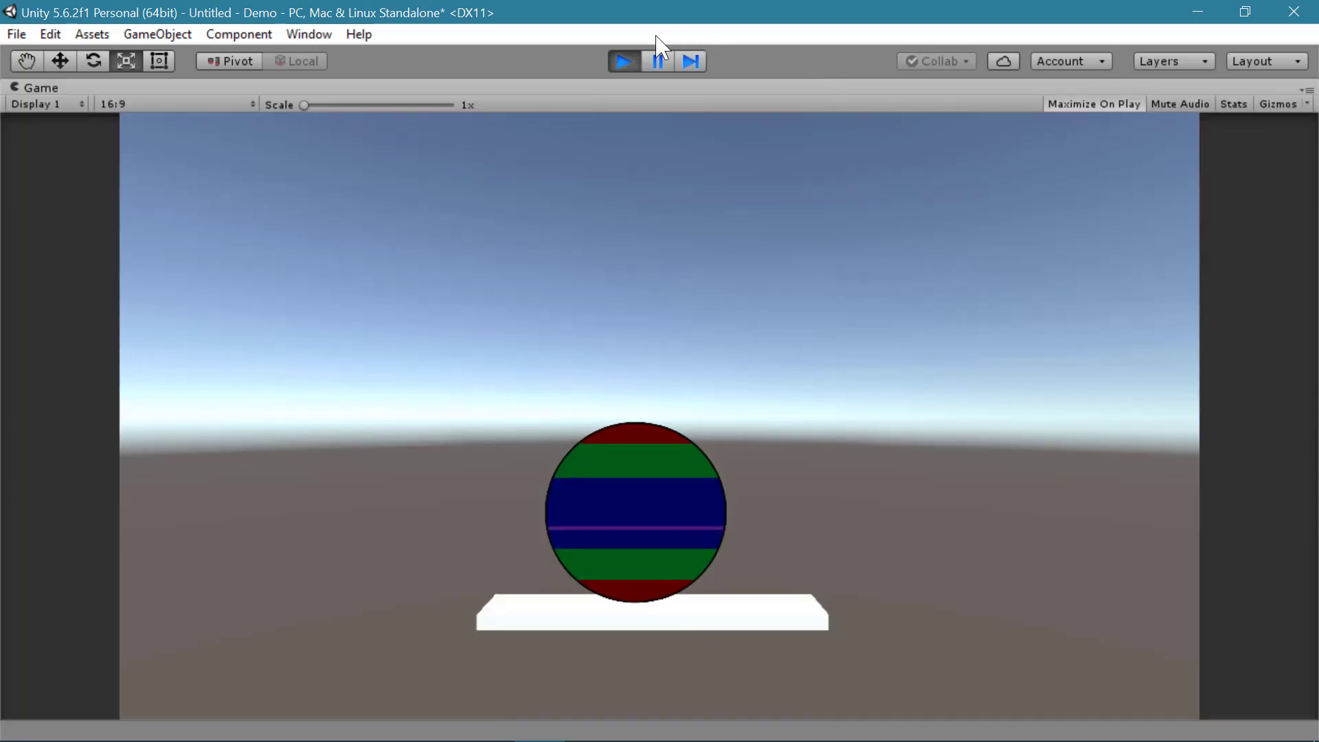
pyautogui.click(629, 57)
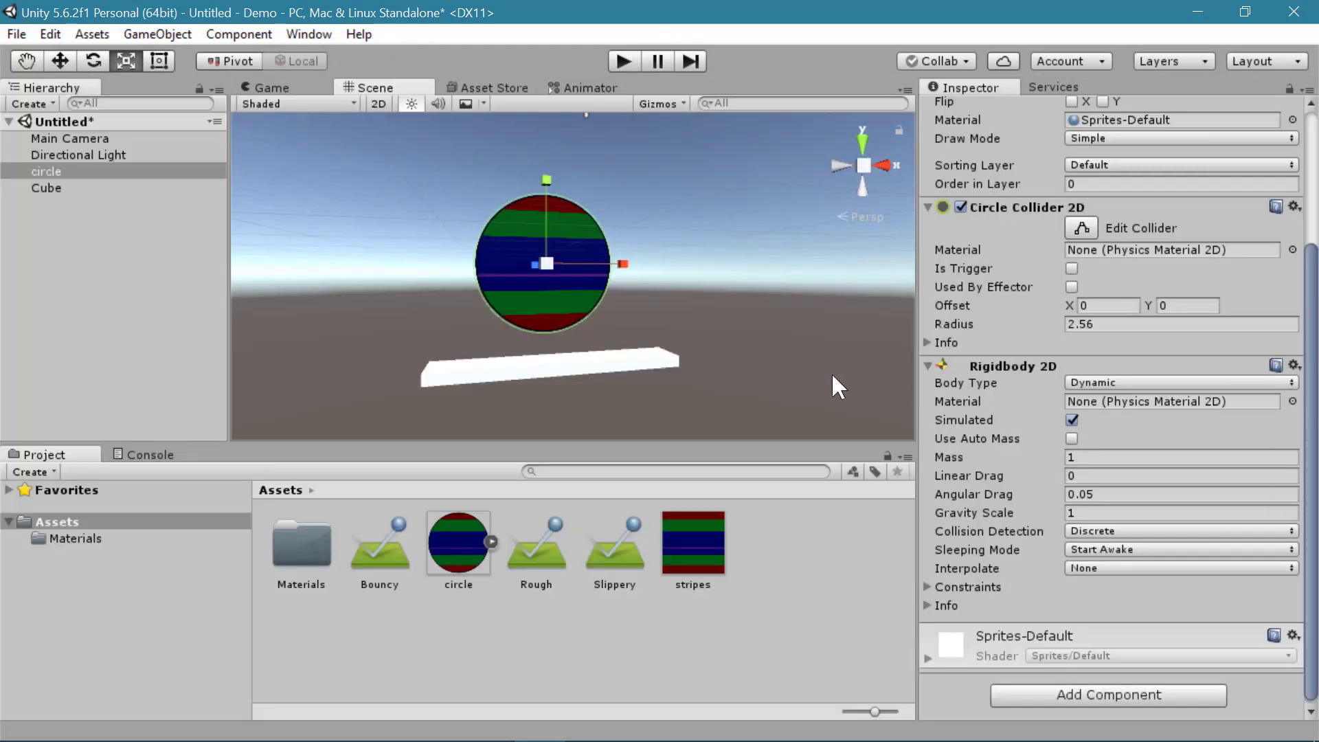
# - Create a Physics Material 2D named Bouncy in the Assets folder
pyautogui.click(770, 568)
pyautogui.rightClick(777, 573)
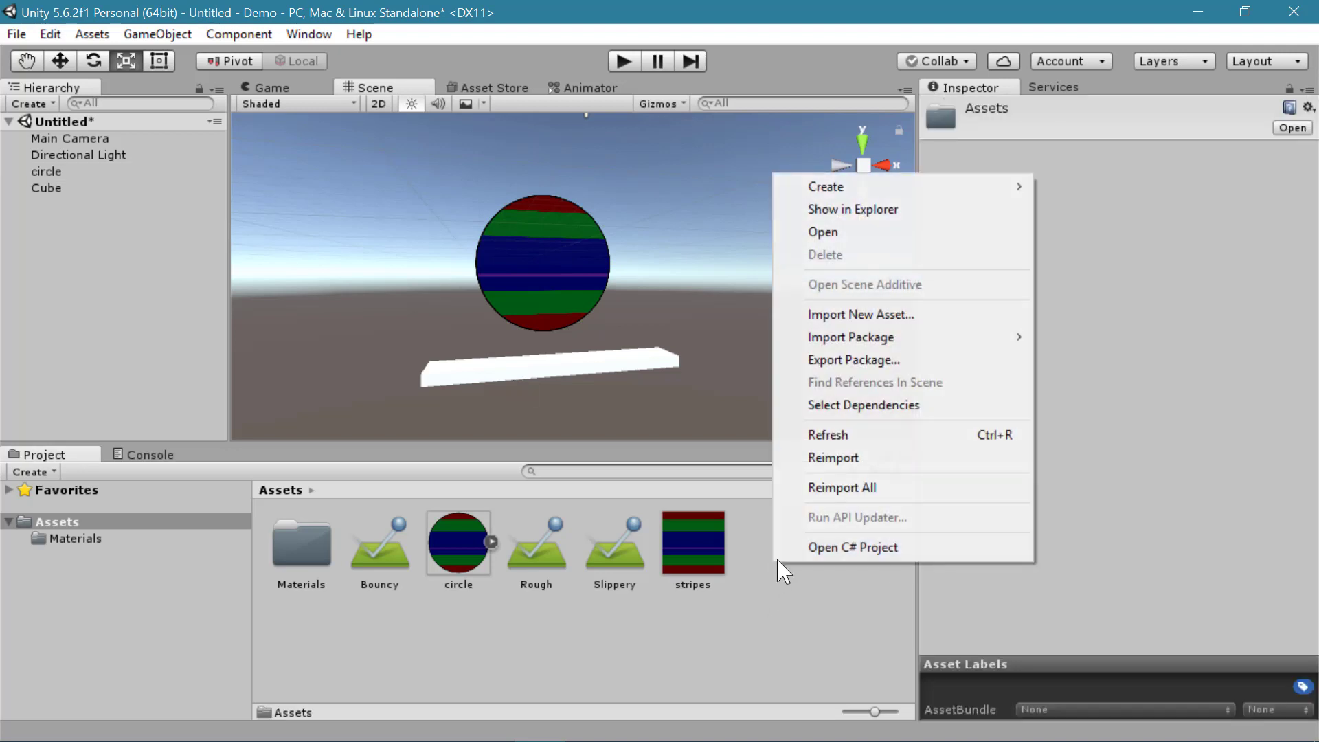
pyautogui.moveTo(919, 191)
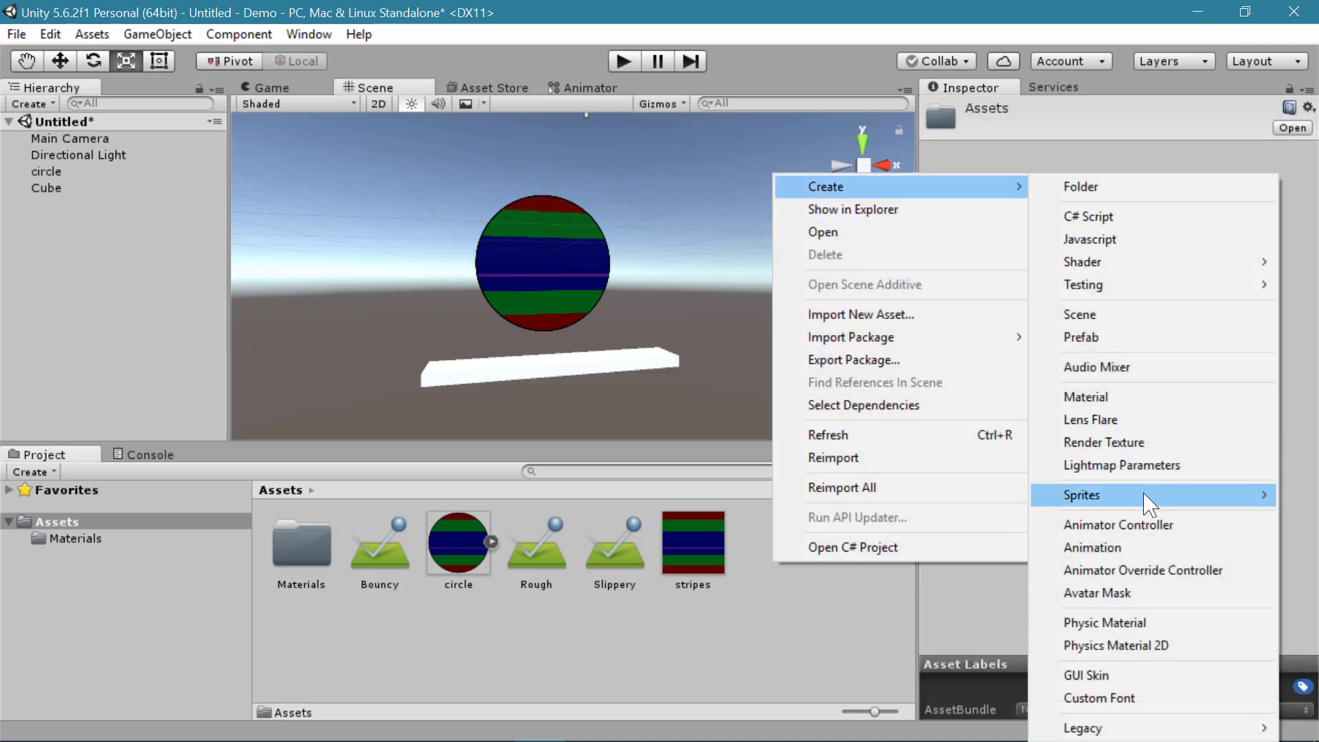
pyautogui.click(1176, 658)
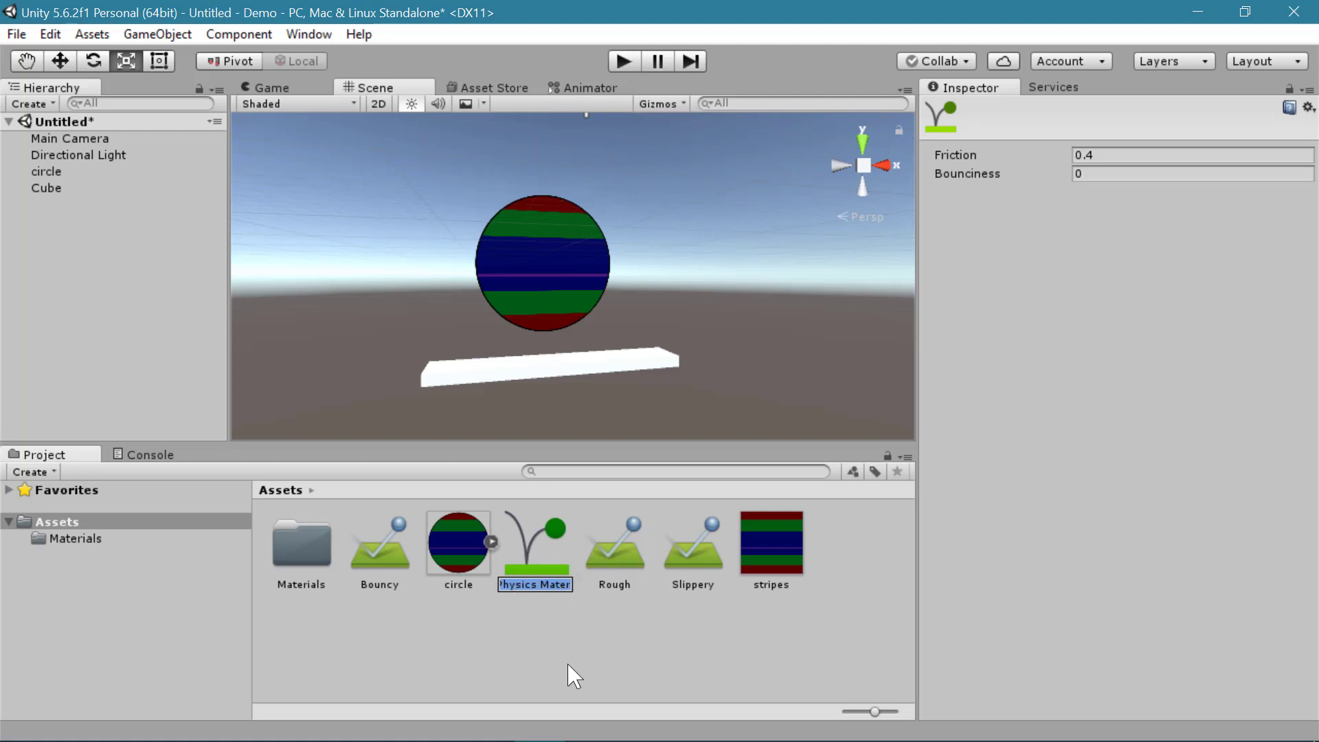
pyautogui.write('Bouncy')
pyautogui.press('Return')
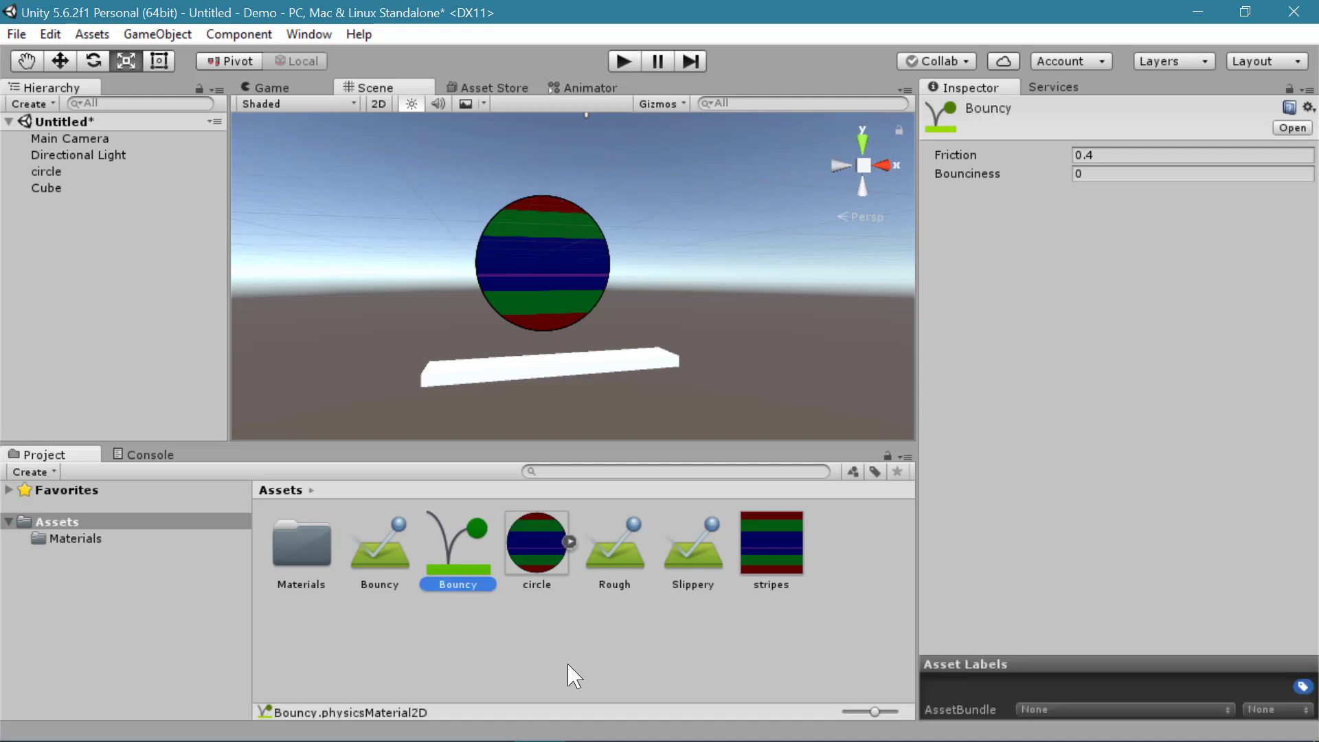
# - Set the Bounciness of the 2D Bouncy material to 1
pyautogui.click(492, 282)
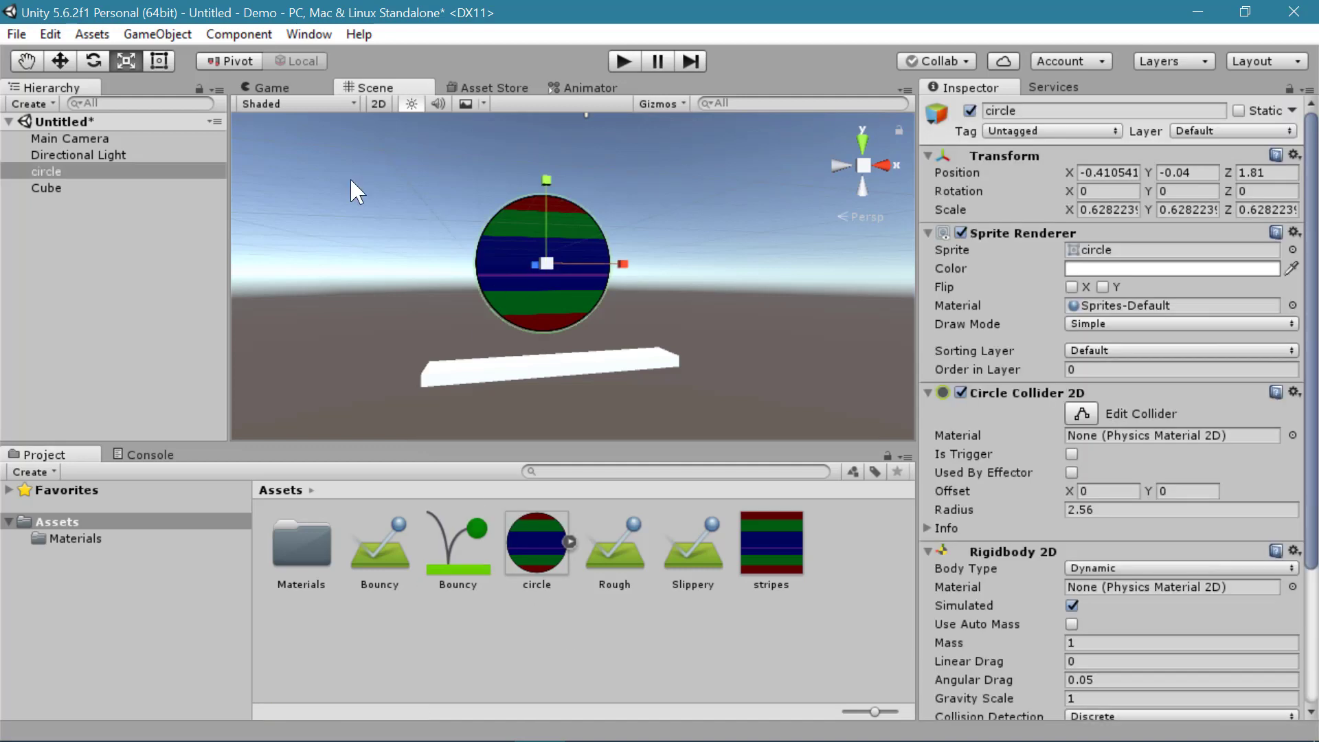
pyautogui.click(457, 570)
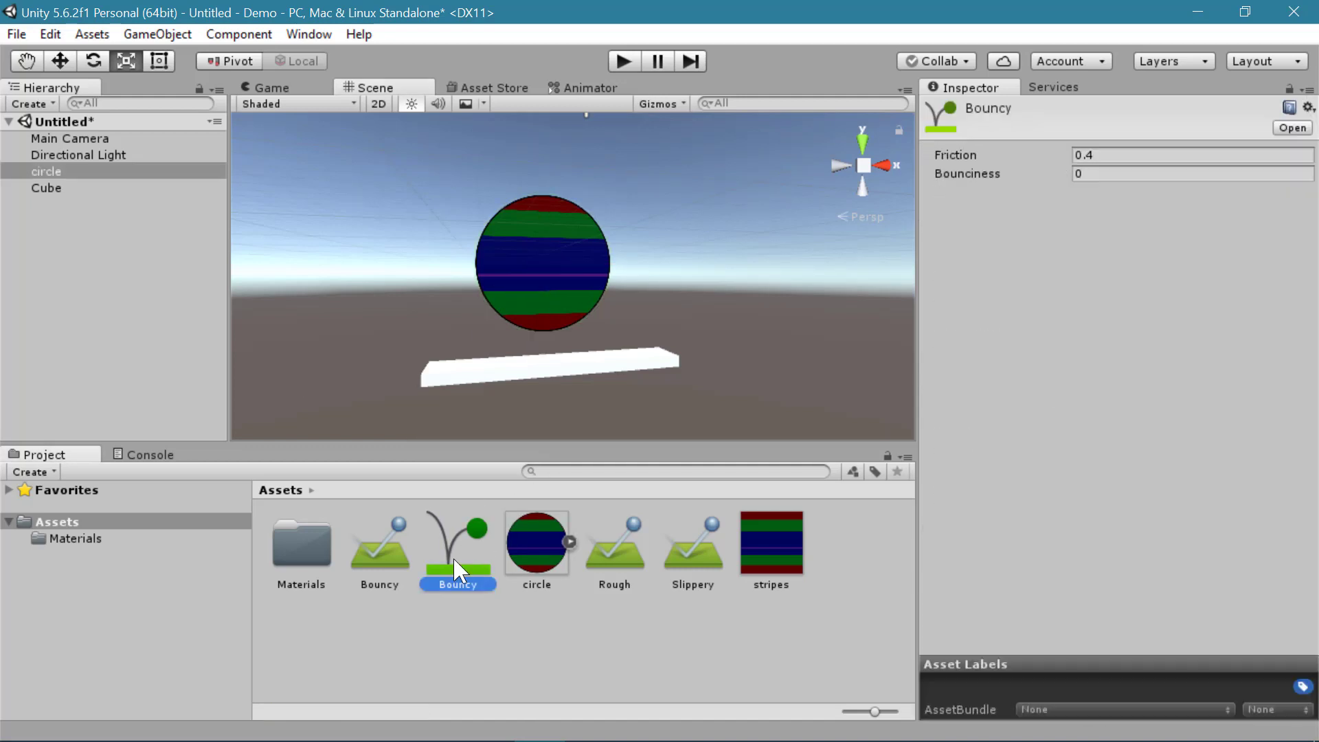
pyautogui.click(1103, 155)
pyautogui.click(1106, 173)
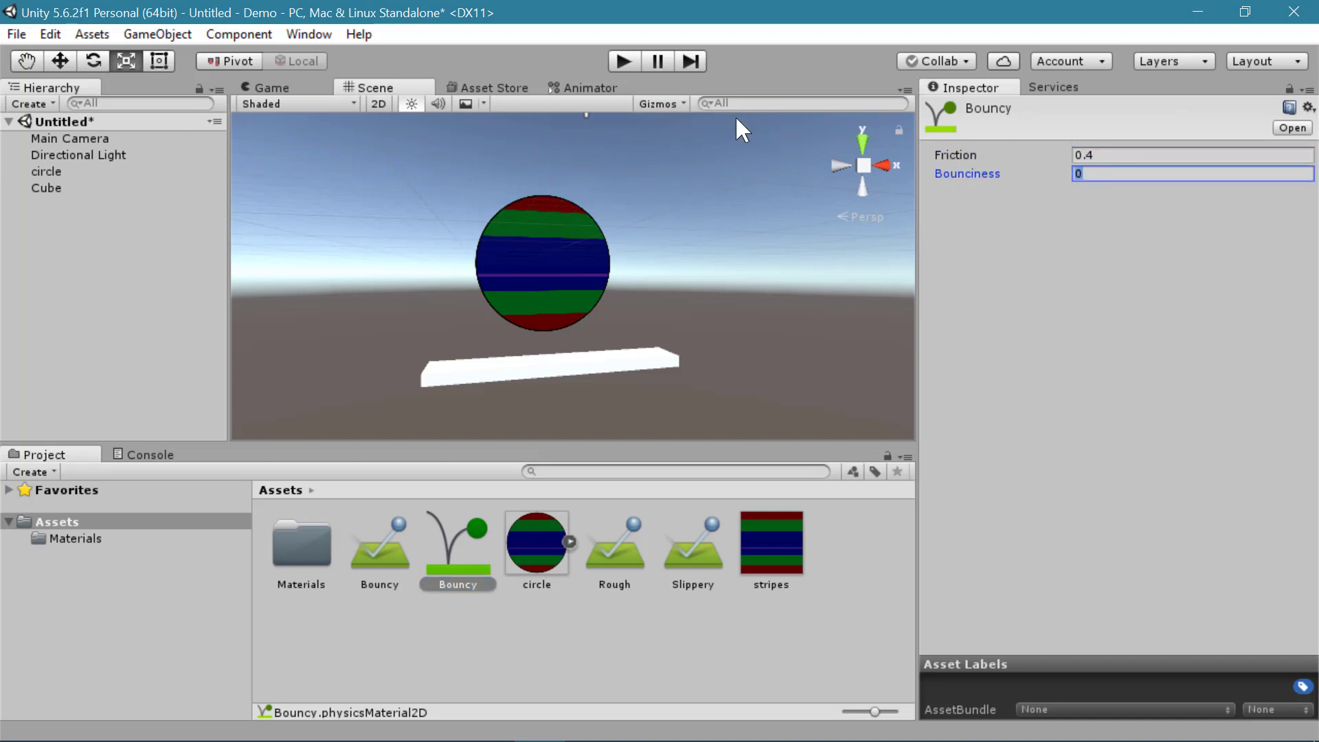
pyautogui.write('1')
# - Assign the 2D Bouncy material to the circle's and the platform's 2D colliders, and test it by running and stopping the scene
pyautogui.click(592, 306)
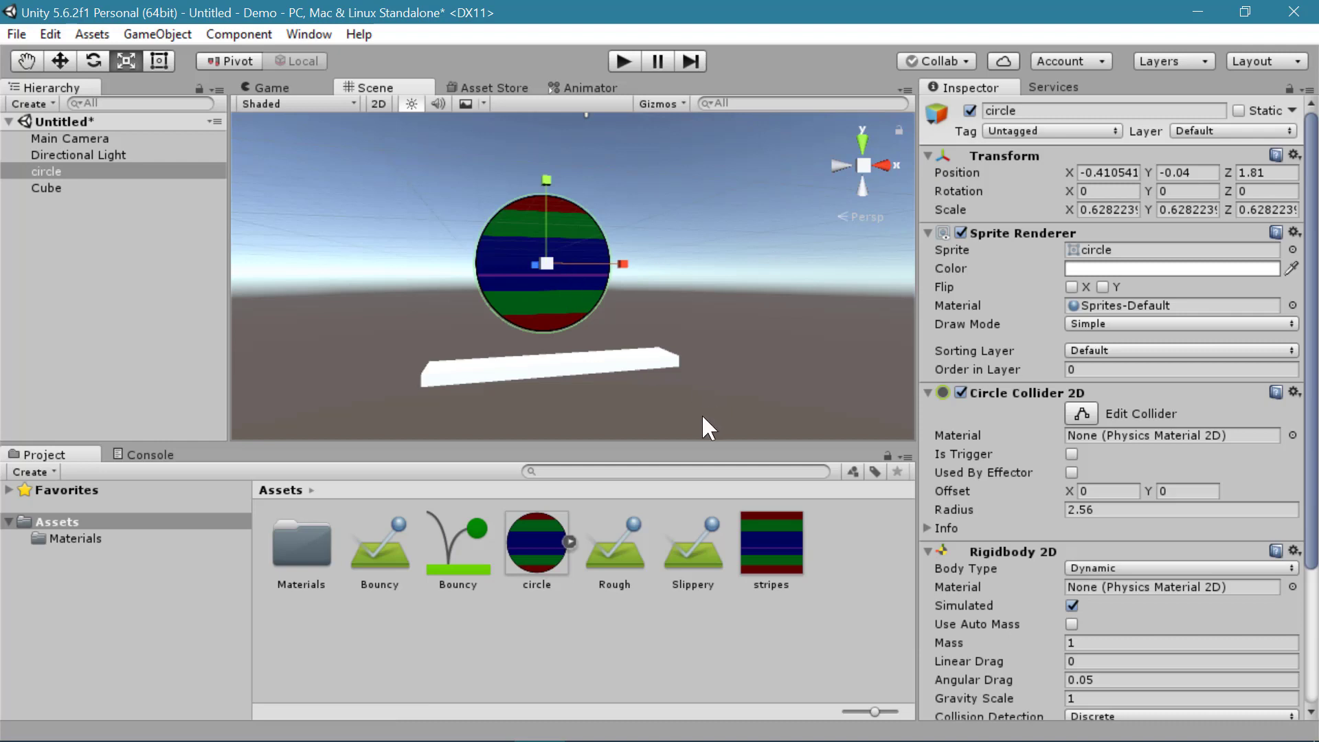
pyautogui.moveTo(457, 570); pyautogui.dragTo(1149, 437)
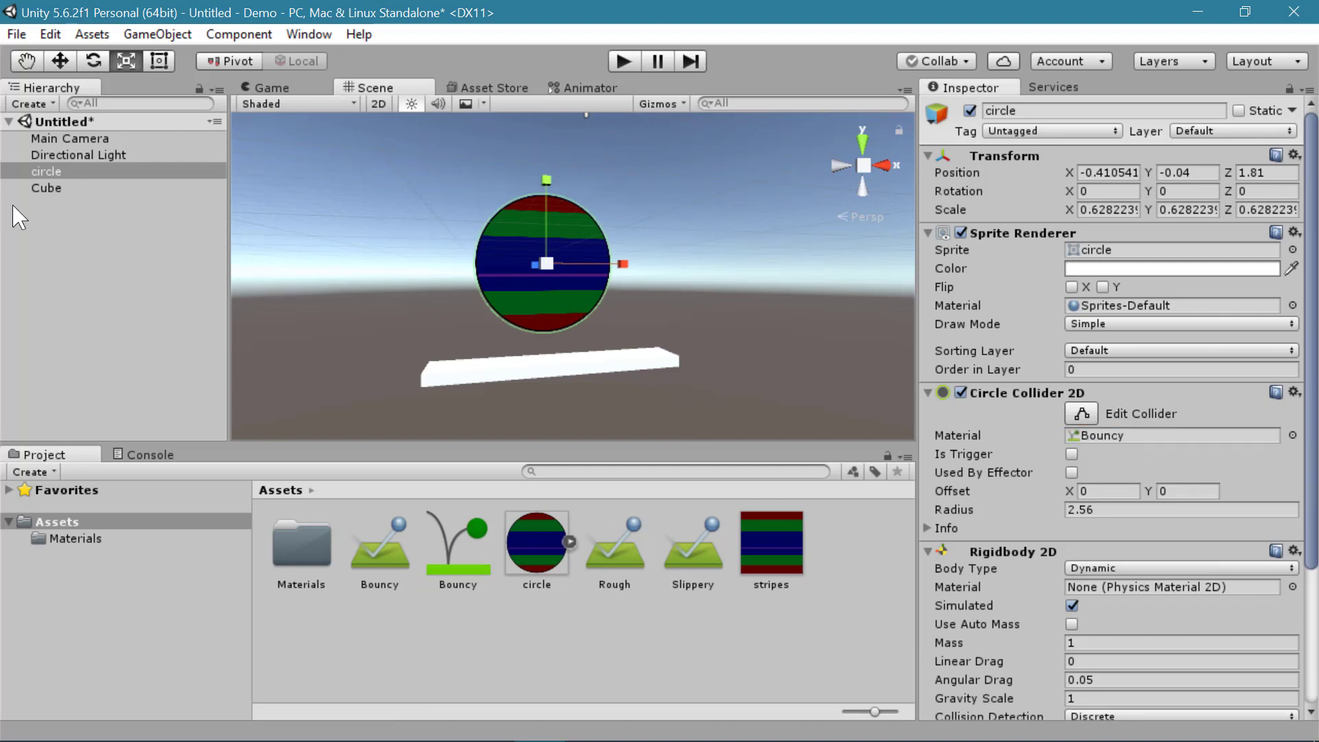
pyautogui.click(53, 188)
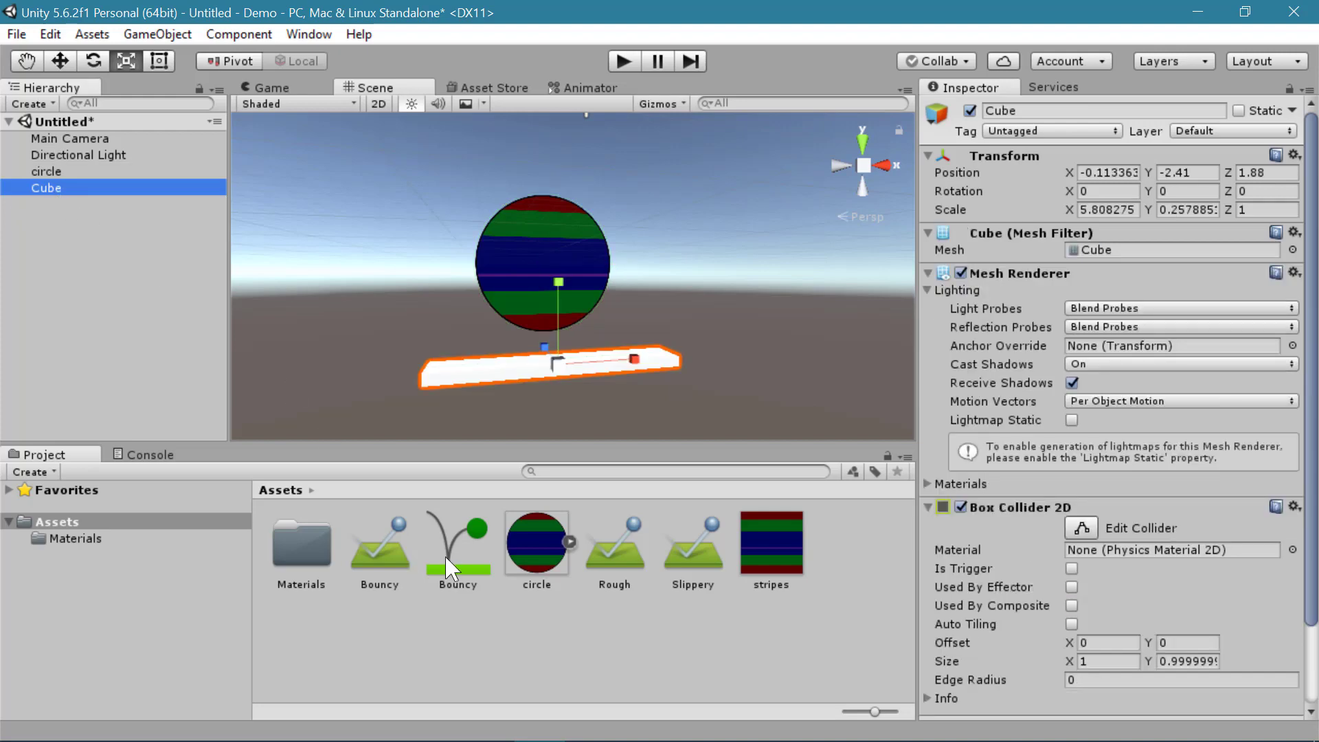
pyautogui.moveTo(450, 569); pyautogui.dragTo(1143, 550)
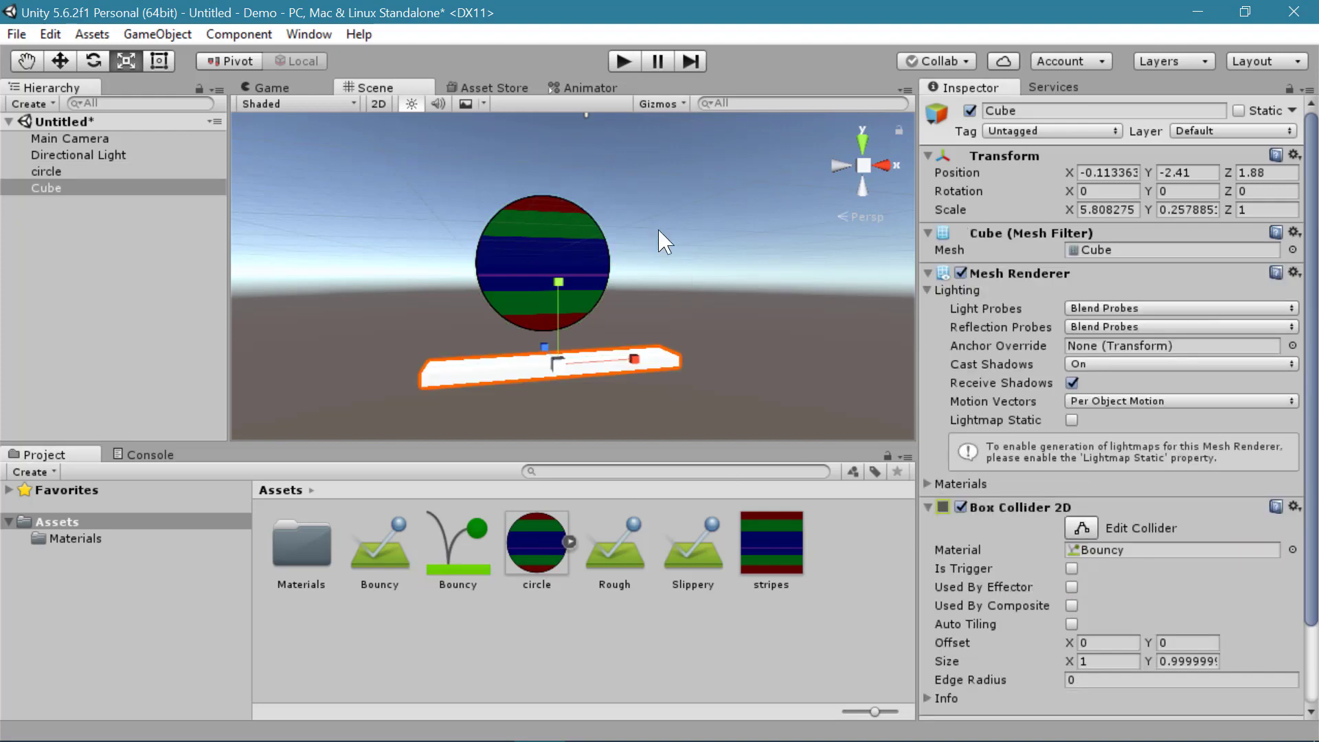
pyautogui.click(624, 61)
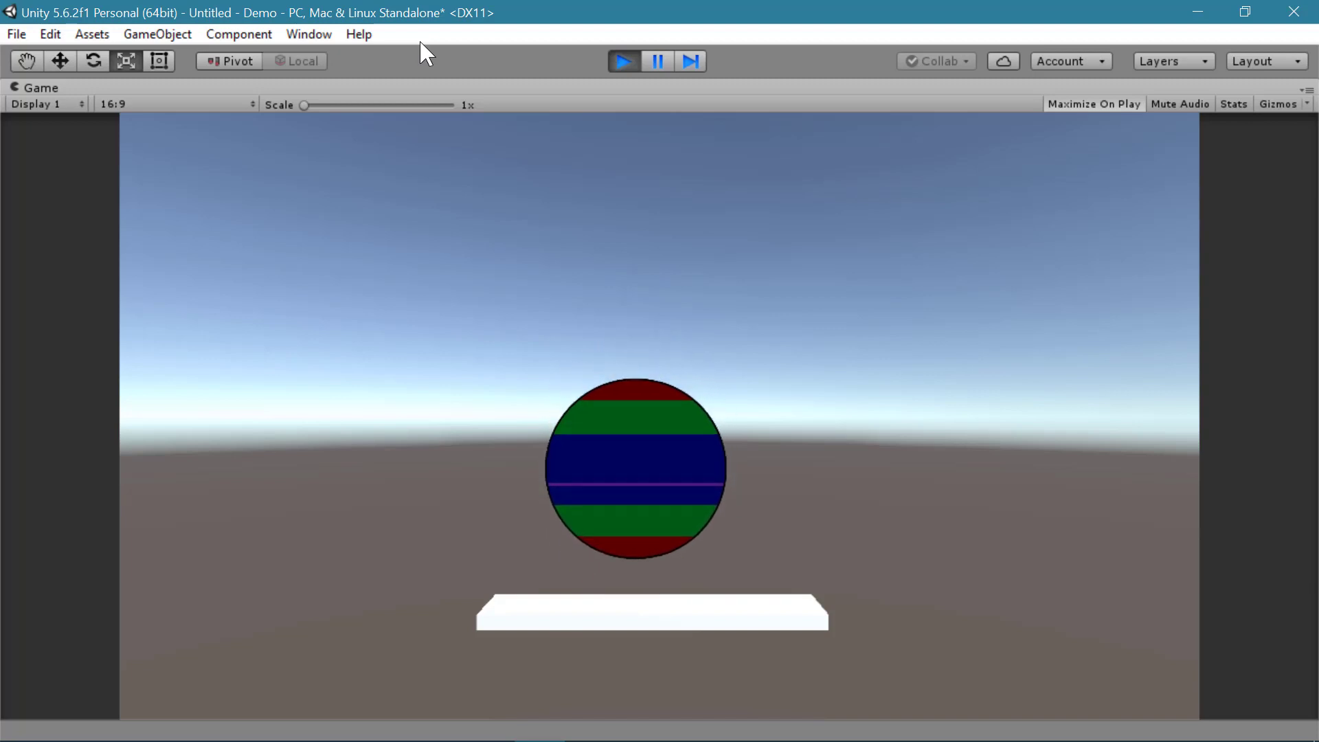
pyautogui.hotkey('ctrl', 'p')
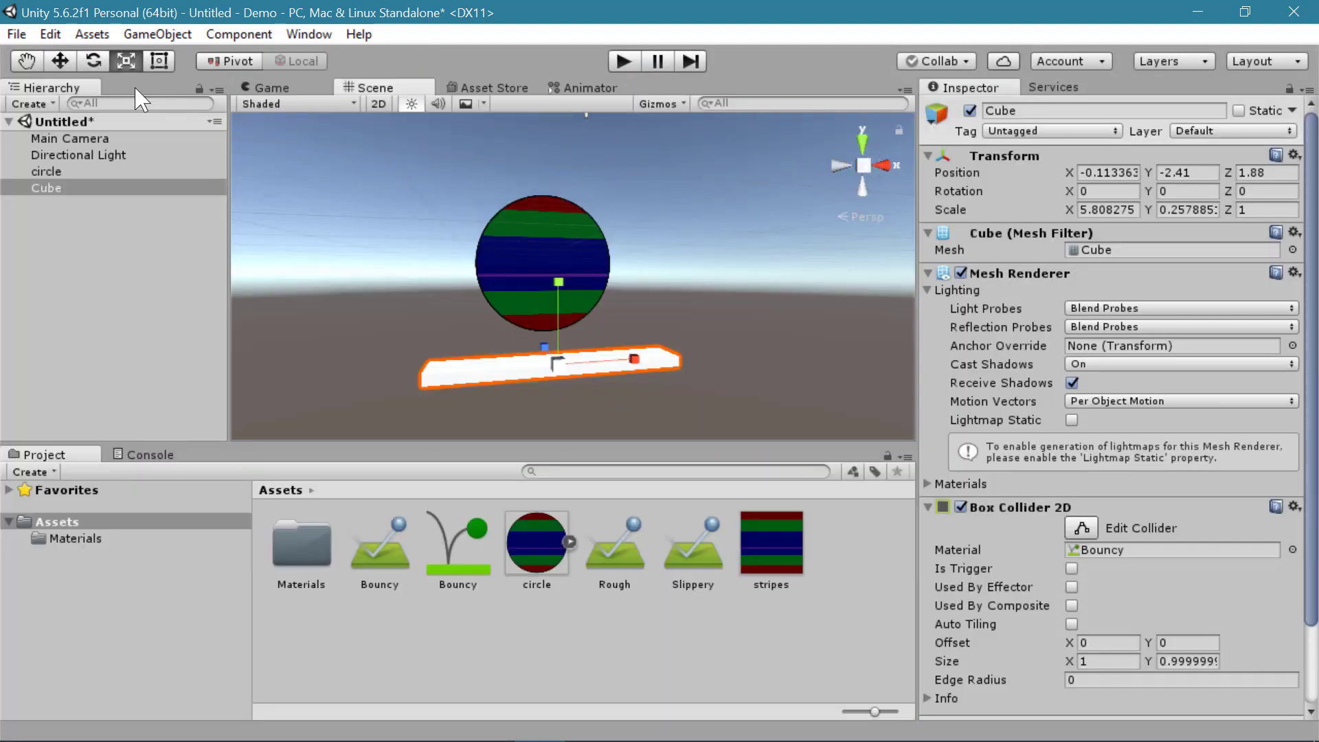
# - Tilt the platform to a Z rotation of about -20.4 and lower it to a Y position of about -2.85
pyautogui.click(93, 60)
pyautogui.moveTo(584, 285); pyautogui.dragTo(632, 336)
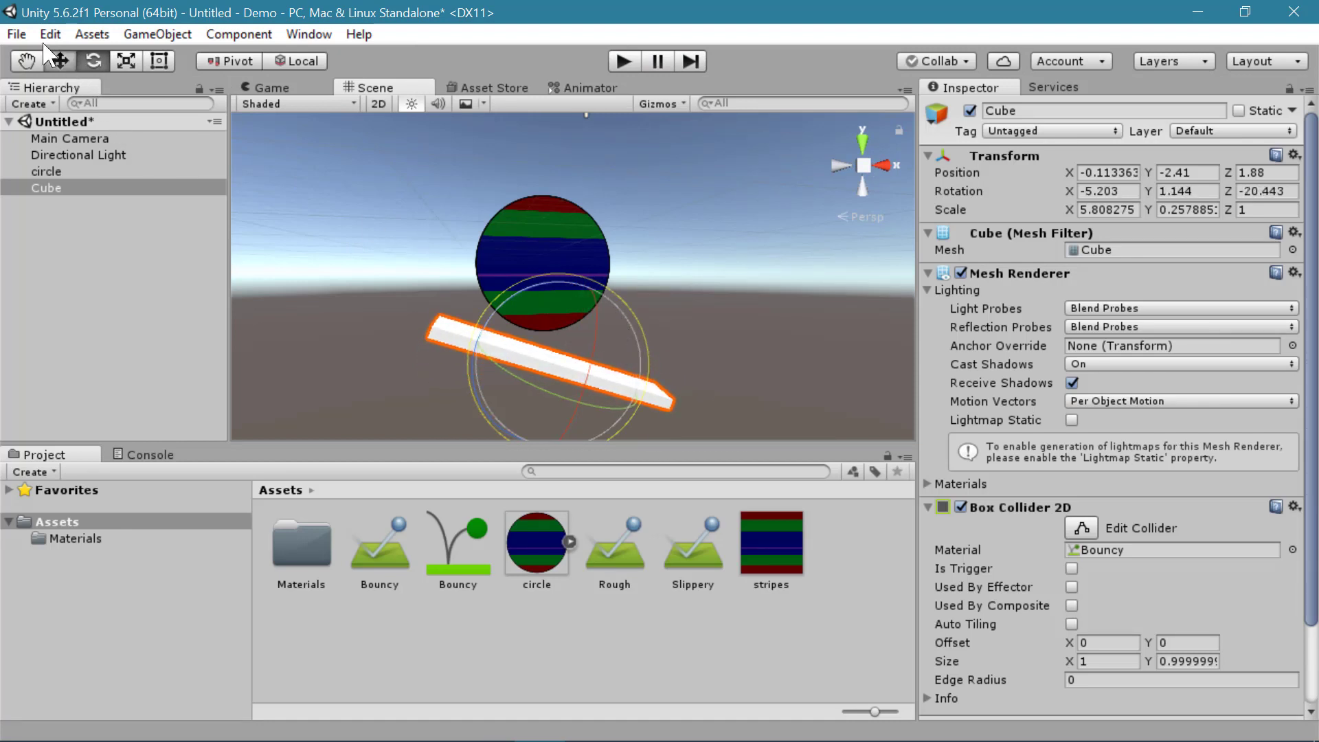
pyautogui.click(59, 60)
pyautogui.moveTo(588, 289); pyautogui.dragTo(586, 317)
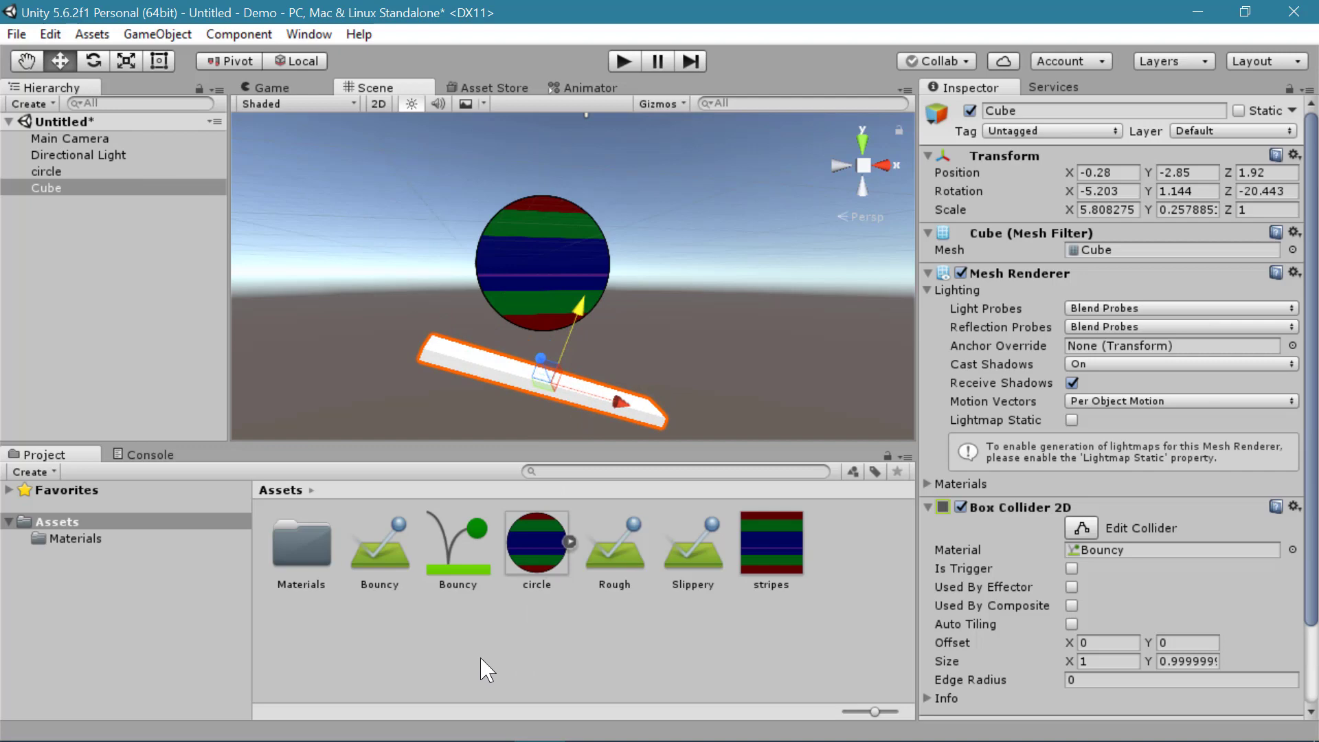
# - Create a Physics Material 2D named Rough in the Assets folder and open its Friction value for editing
pyautogui.rightClick(448, 645)
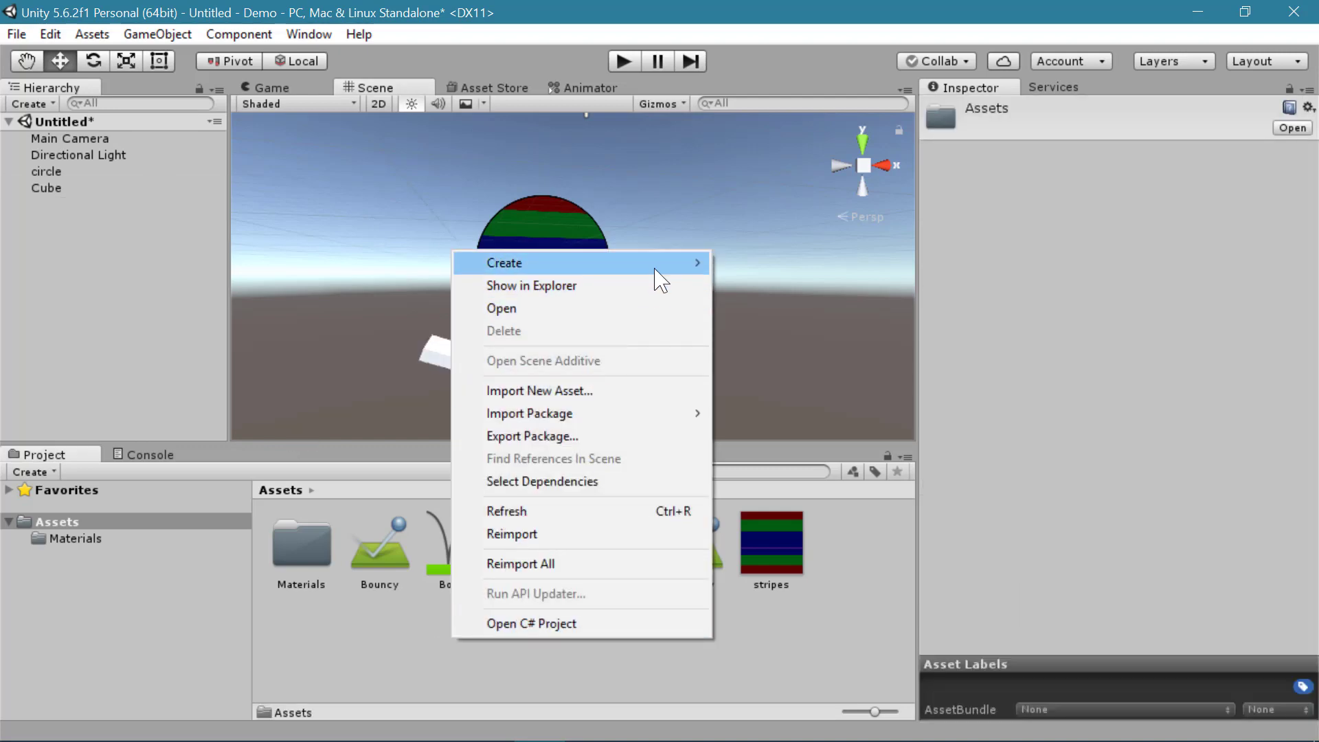
pyautogui.moveTo(655, 268)
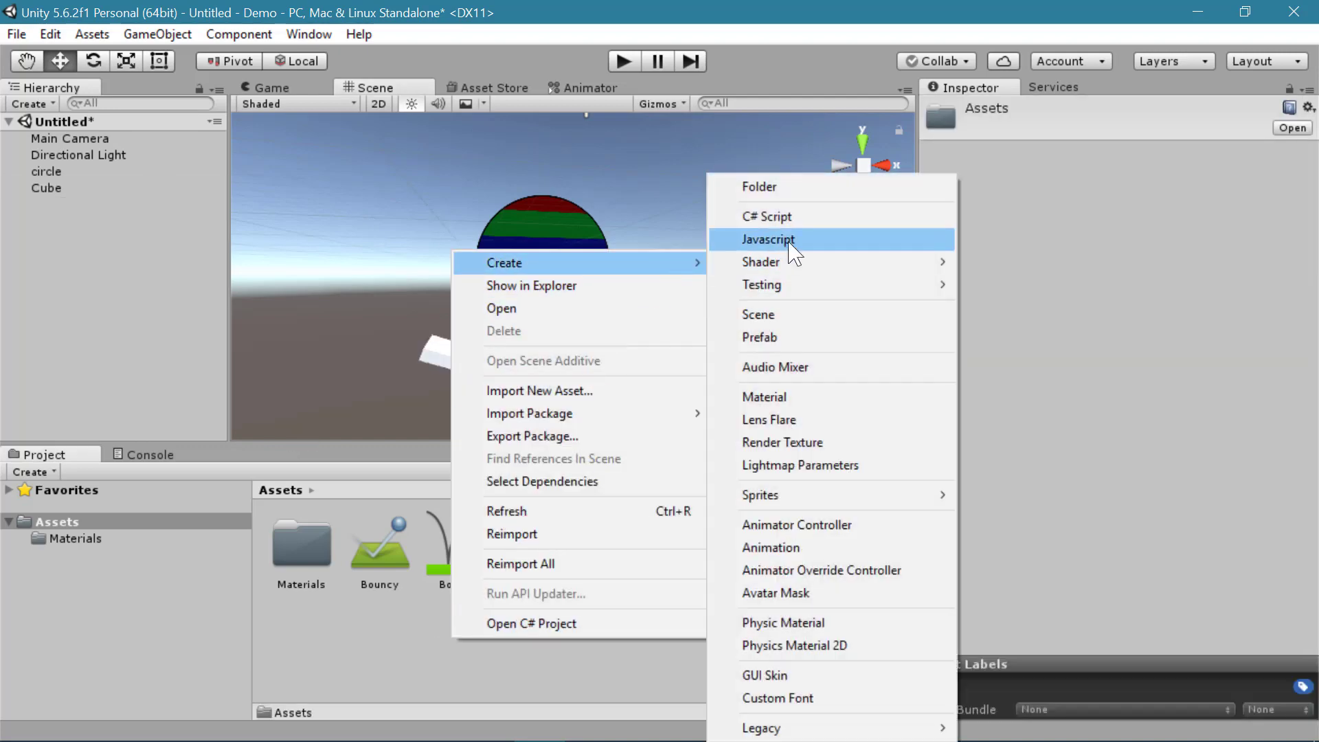
pyautogui.click(916, 648)
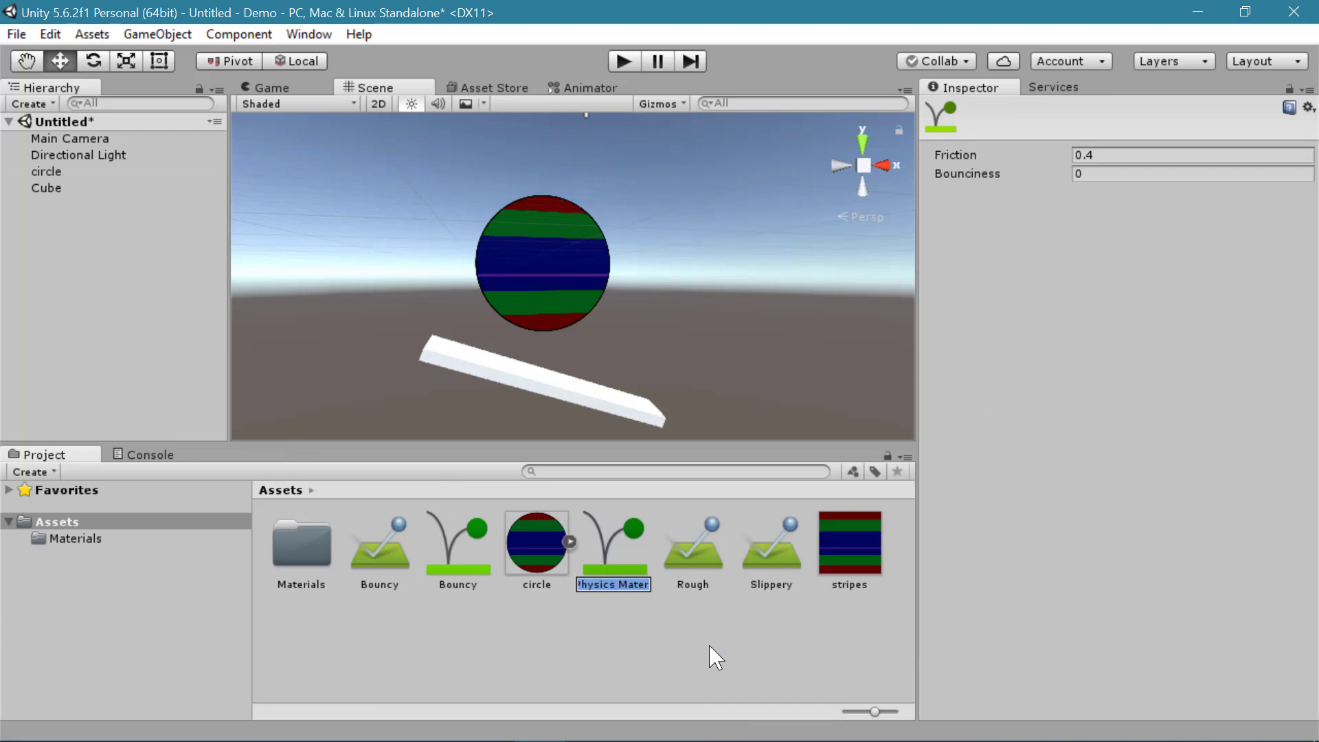
pyautogui.write('Rough')
pyautogui.press('Return')
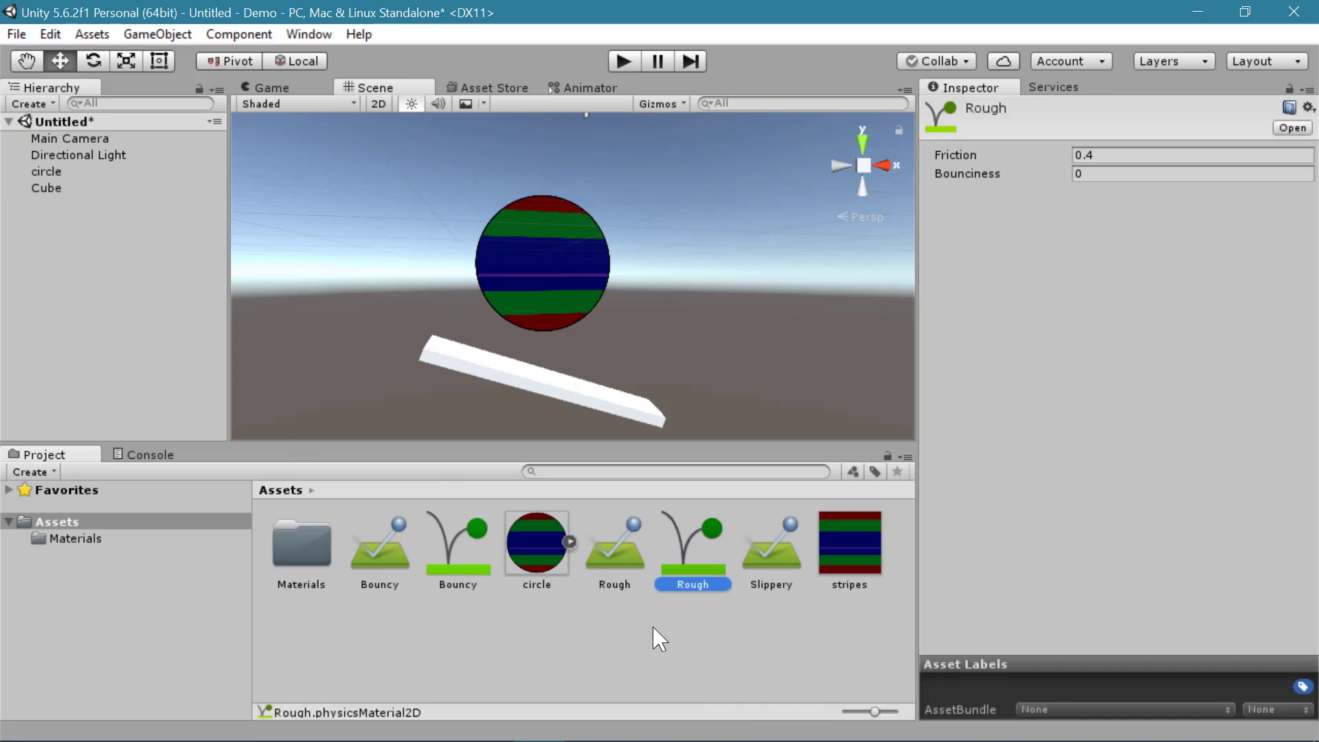
pyautogui.click(1135, 153)
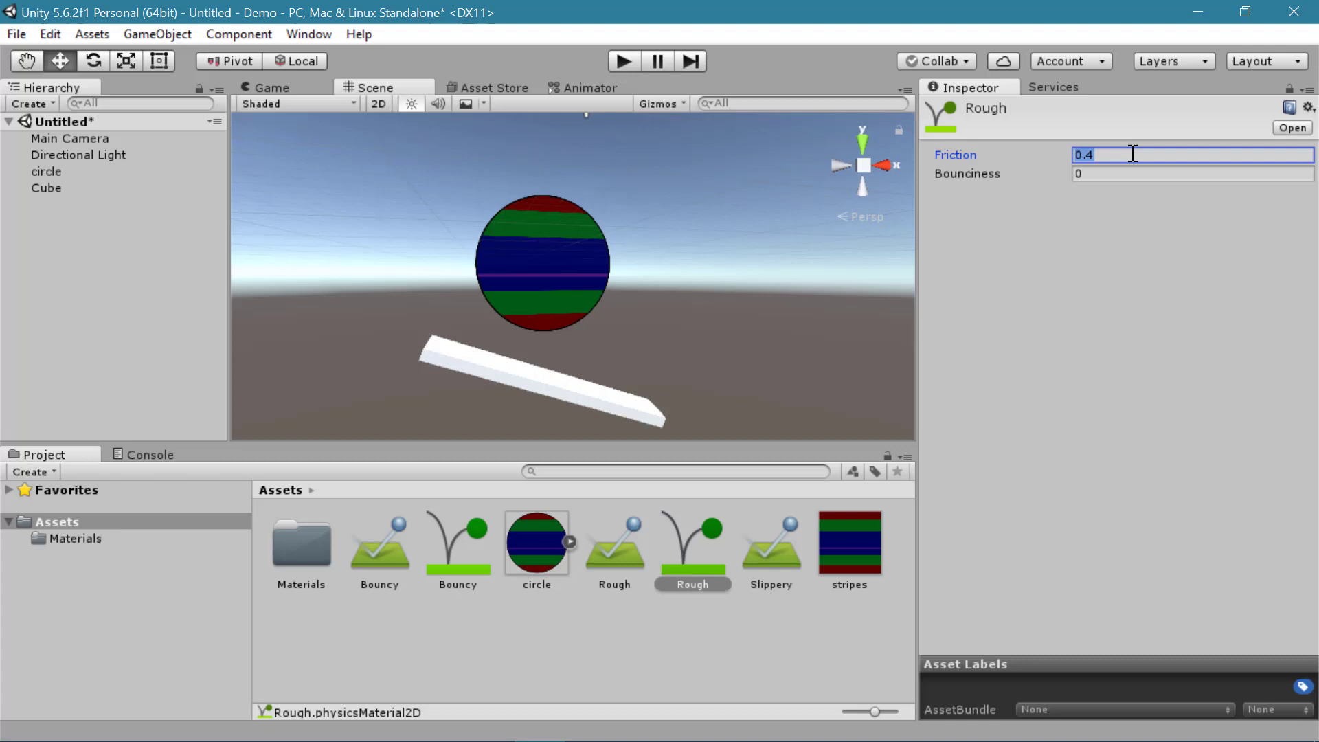
# - Assign the 2D Rough material to the circle's Circle Collider 2D and the platform's Box Collider 2D
pyautogui.click(478, 269)
pyautogui.moveTo(708, 550); pyautogui.dragTo(1117, 437)
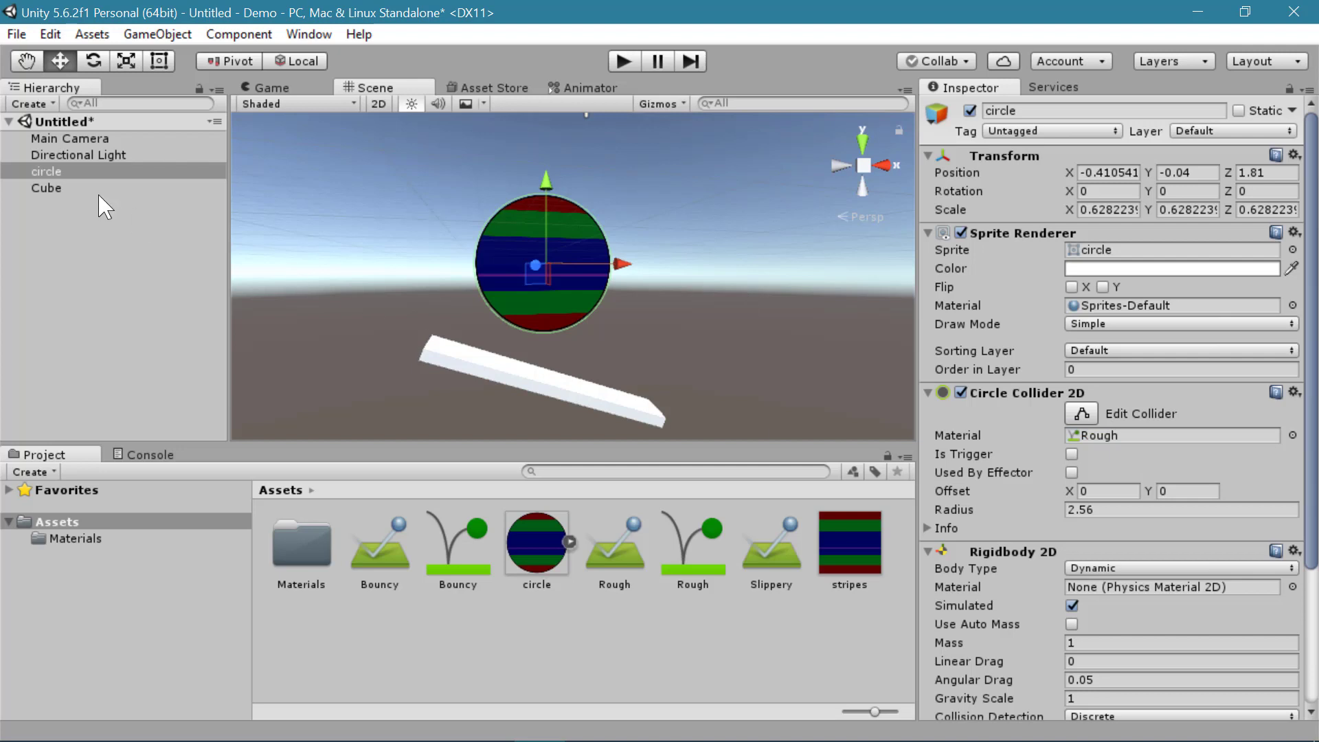
pyautogui.click(59, 189)
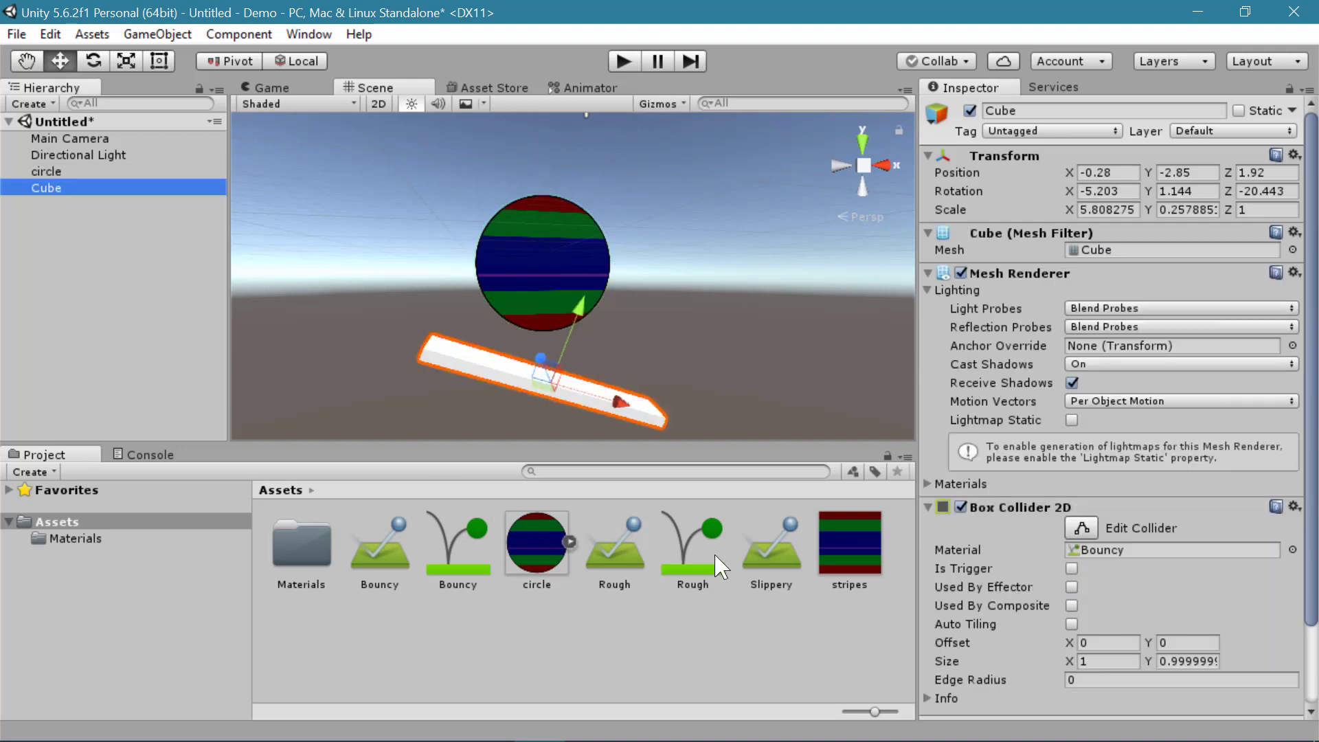
pyautogui.moveTo(693, 550); pyautogui.dragTo(1168, 550)
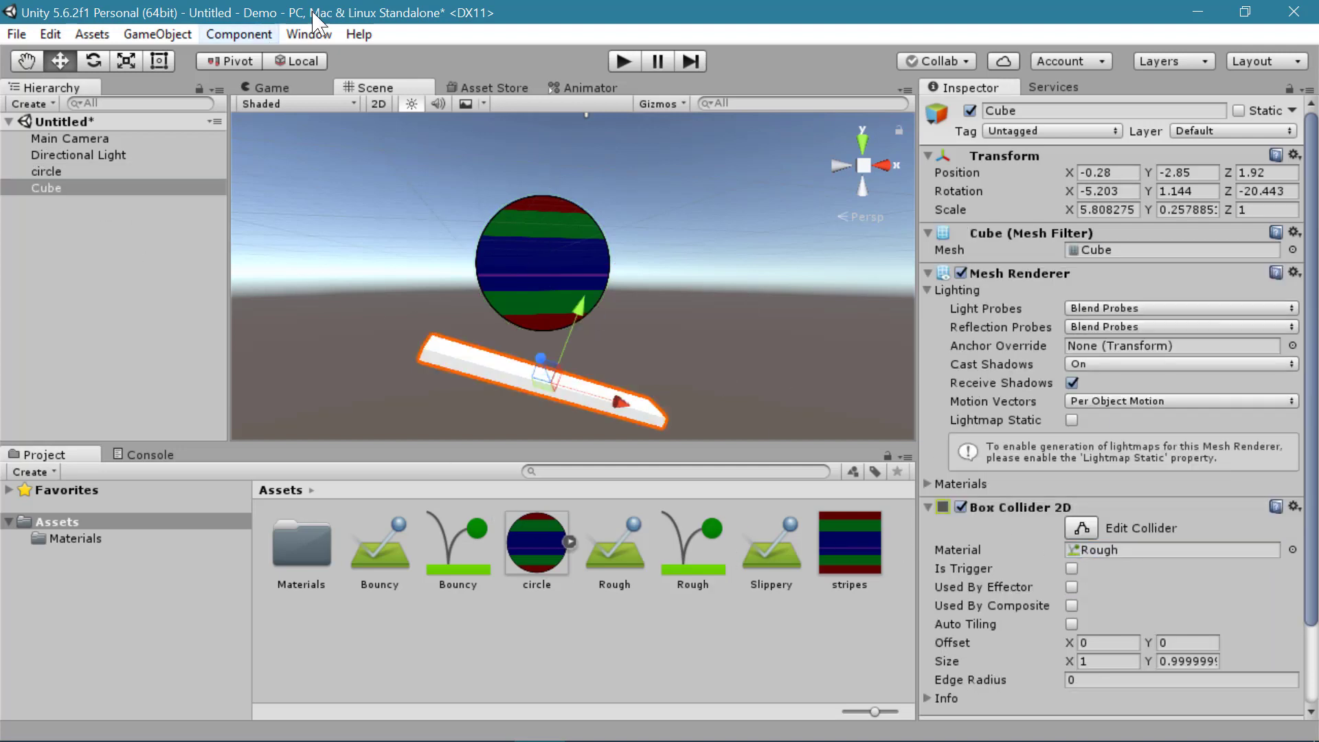
# - Run the scene to examine how the circle moves on the tilted platform, then stop it and clear the selection
pyautogui.click(625, 62)
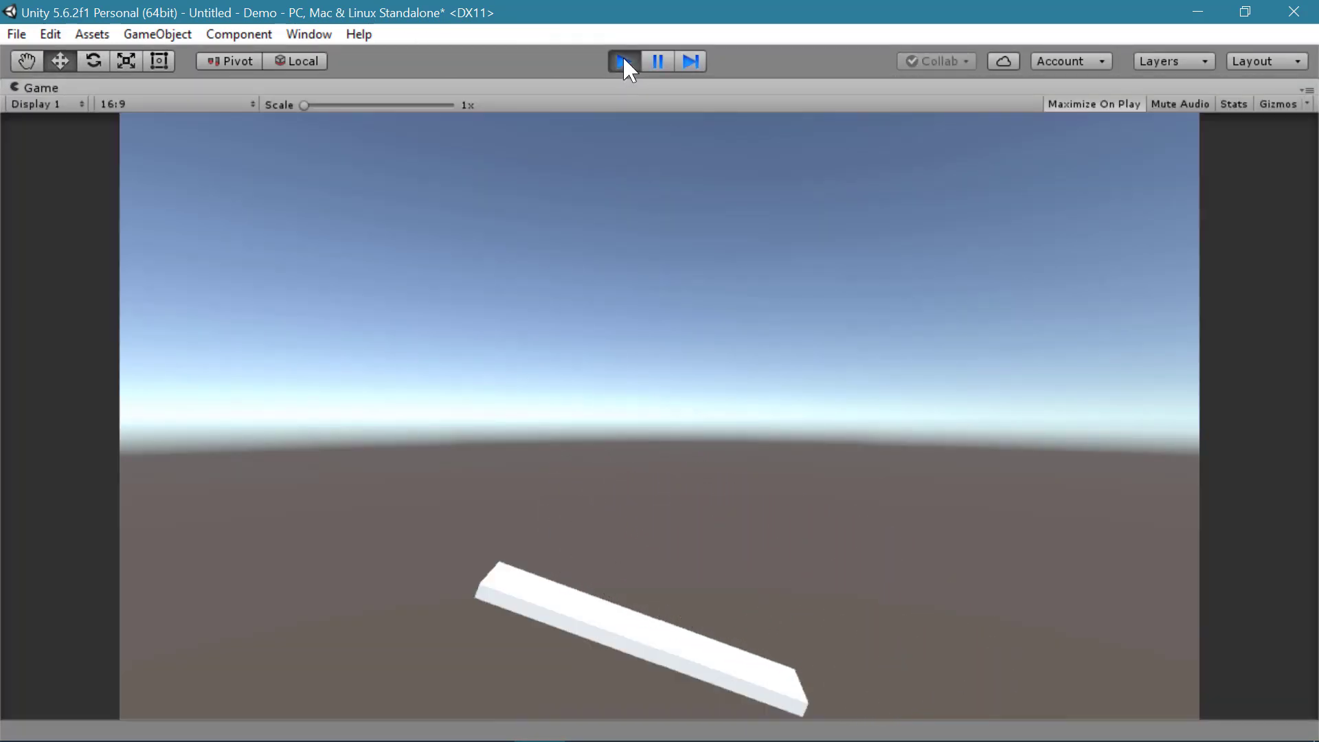
pyautogui.click(624, 60)
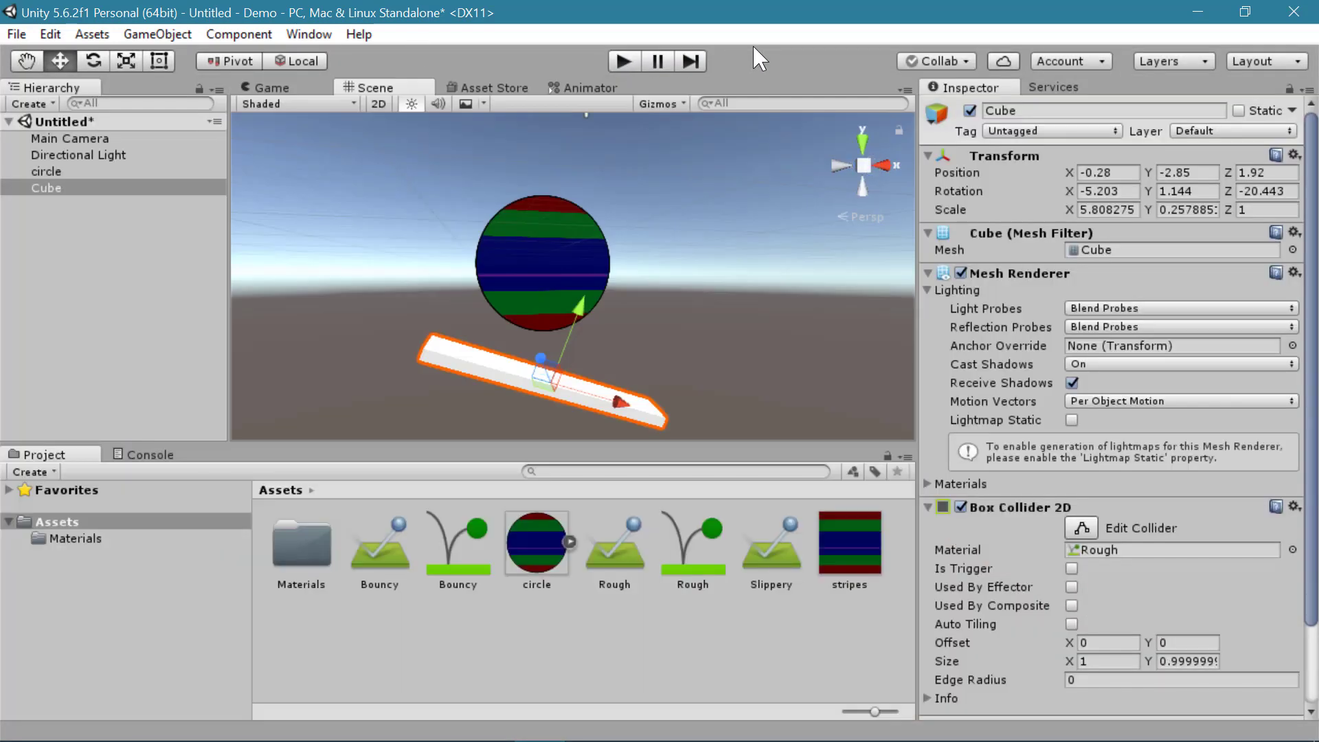
pyautogui.click(492, 133)
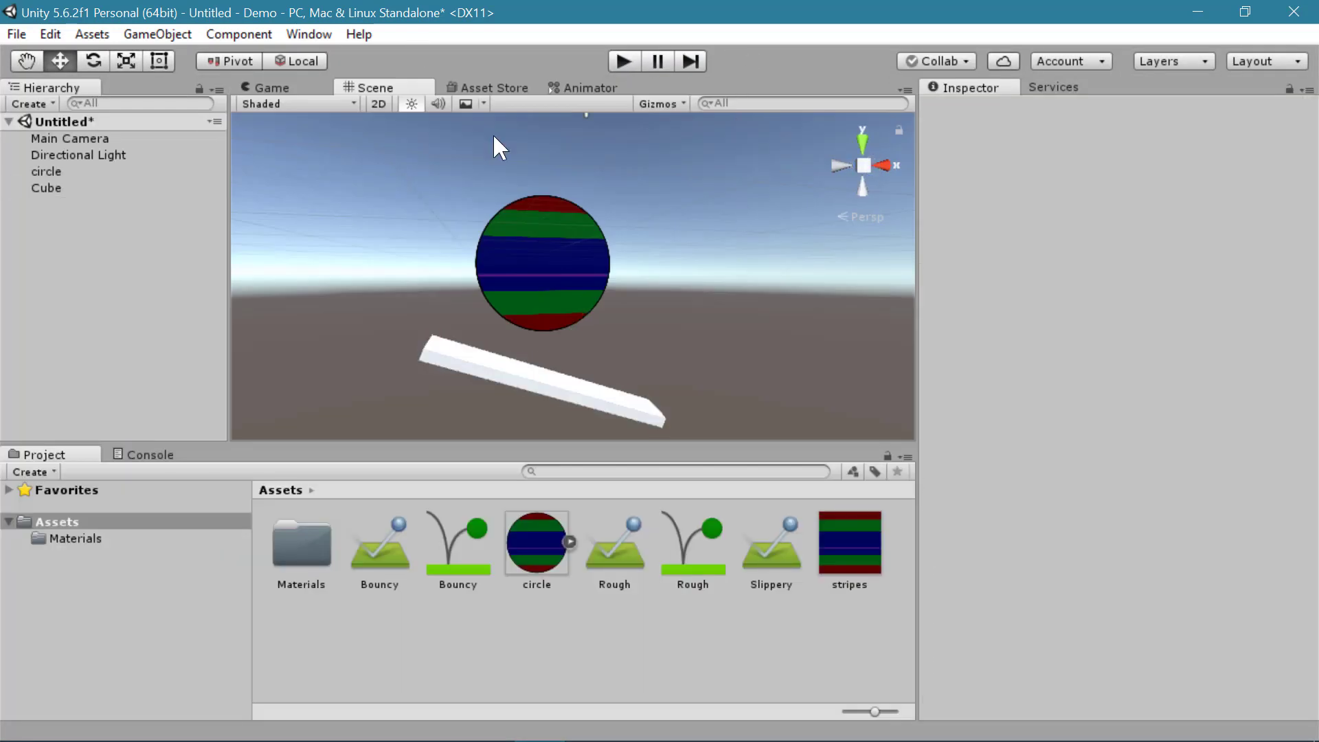